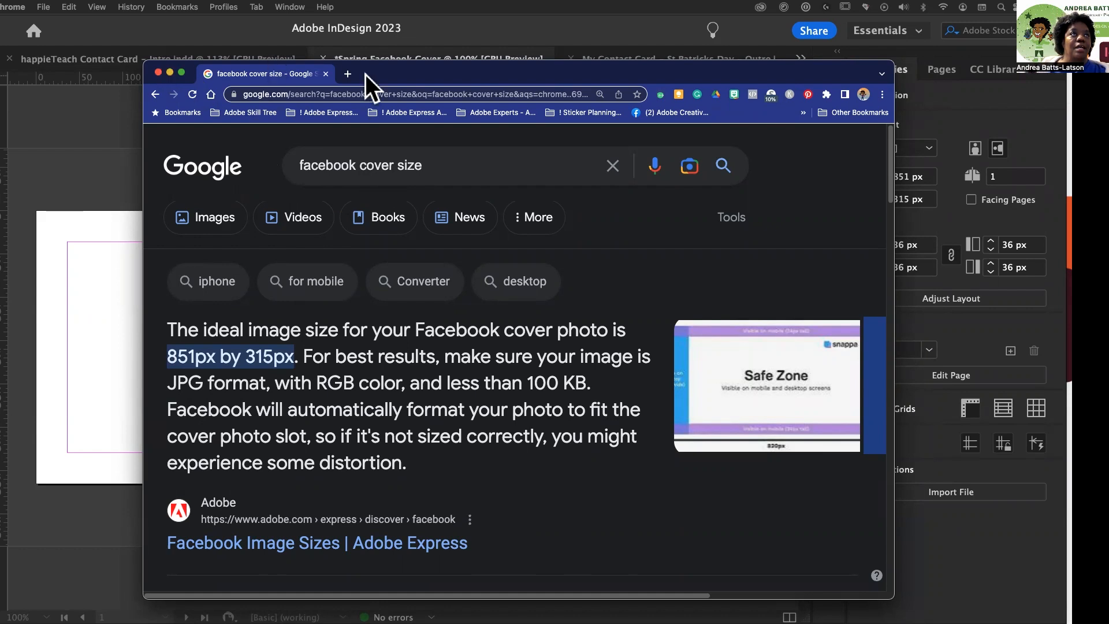
Switch to the Spring Facebook Cover document in InDesign and show the Right- Daffodils and left-spring-flowers images
drag(365, 75, 1108, 173)
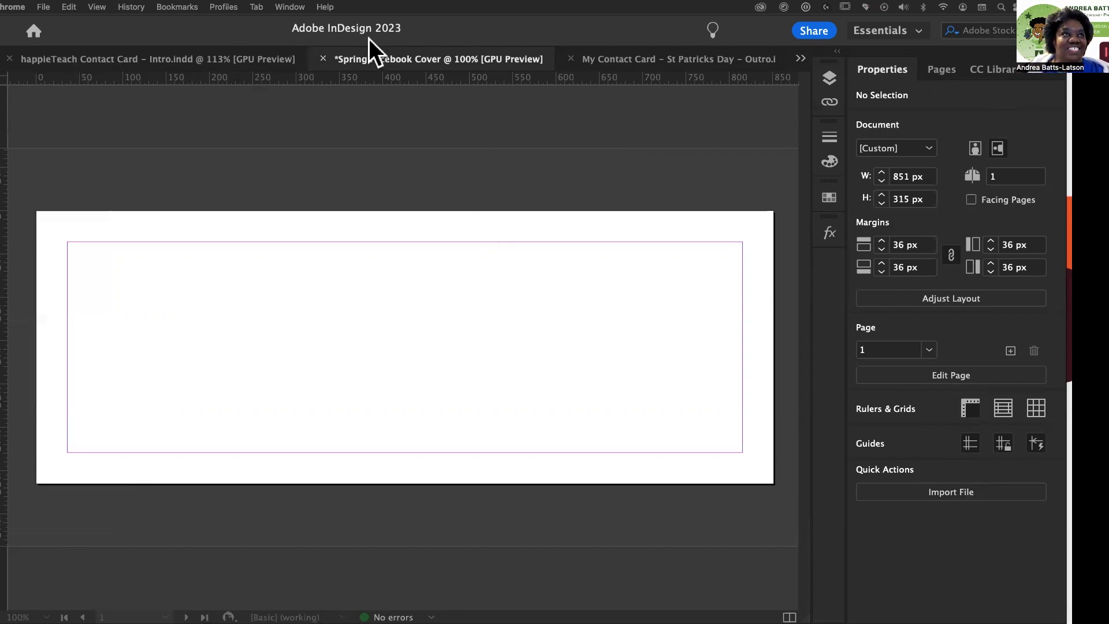
click(343, 58)
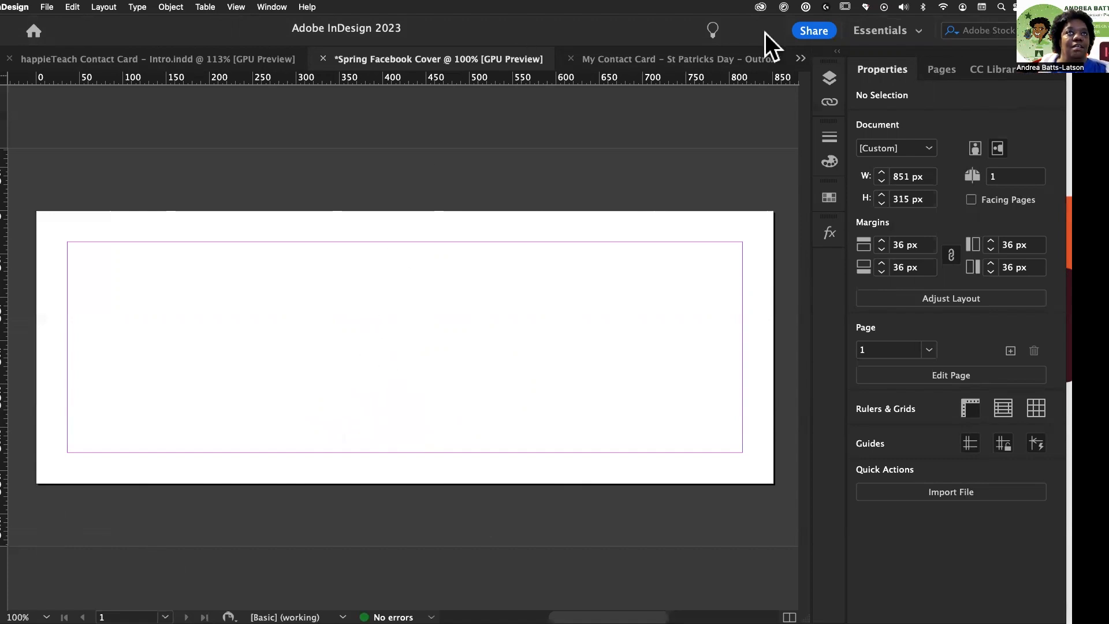
click(828, 78)
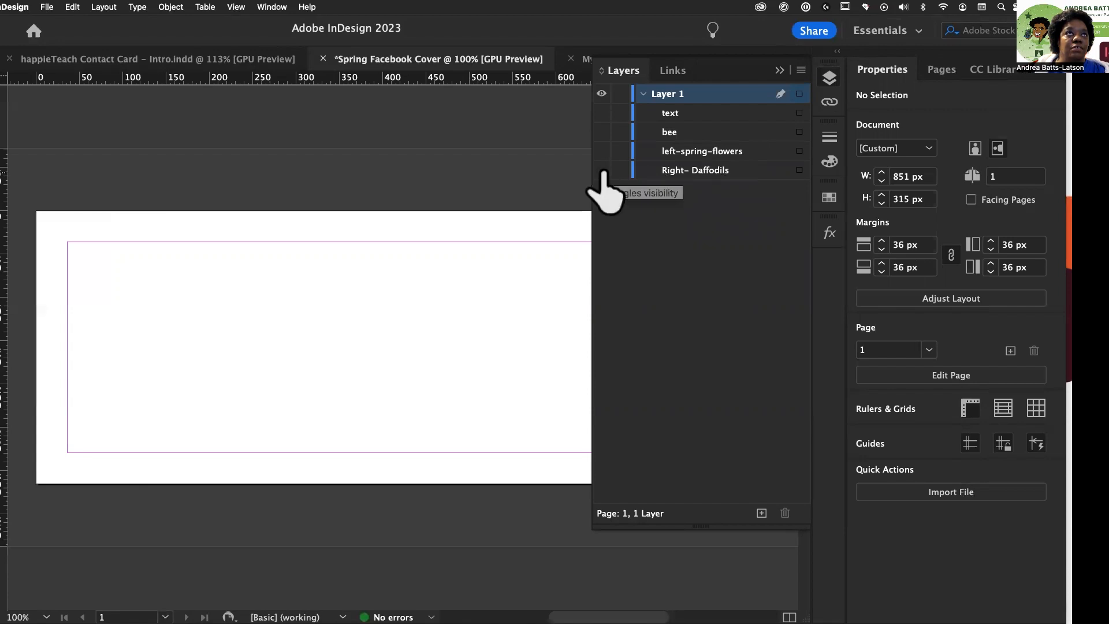
click(601, 170)
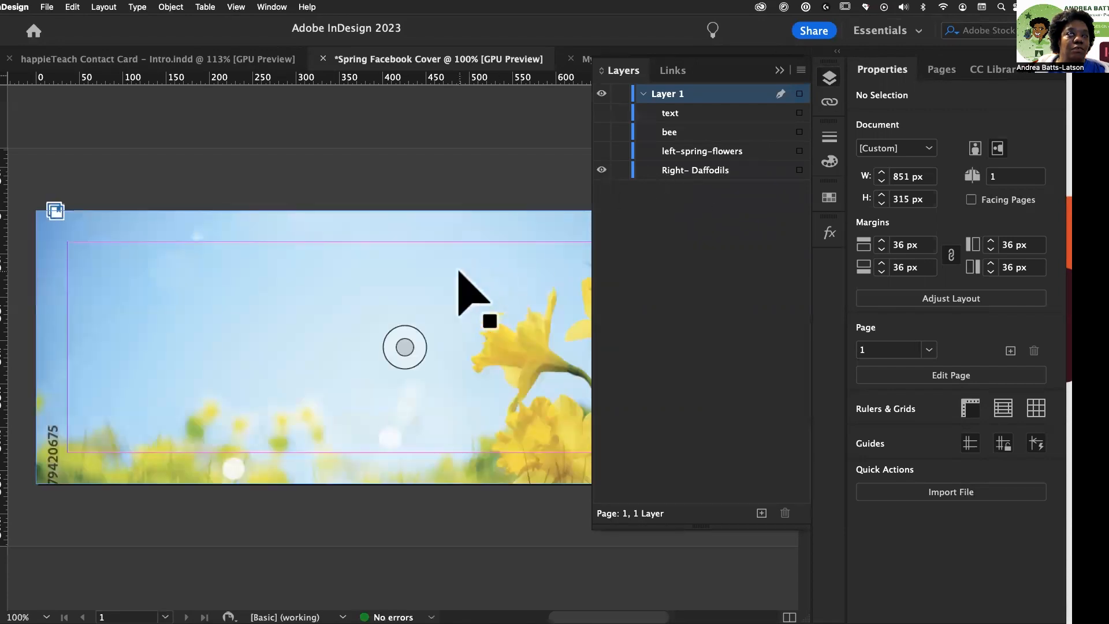
click(602, 151)
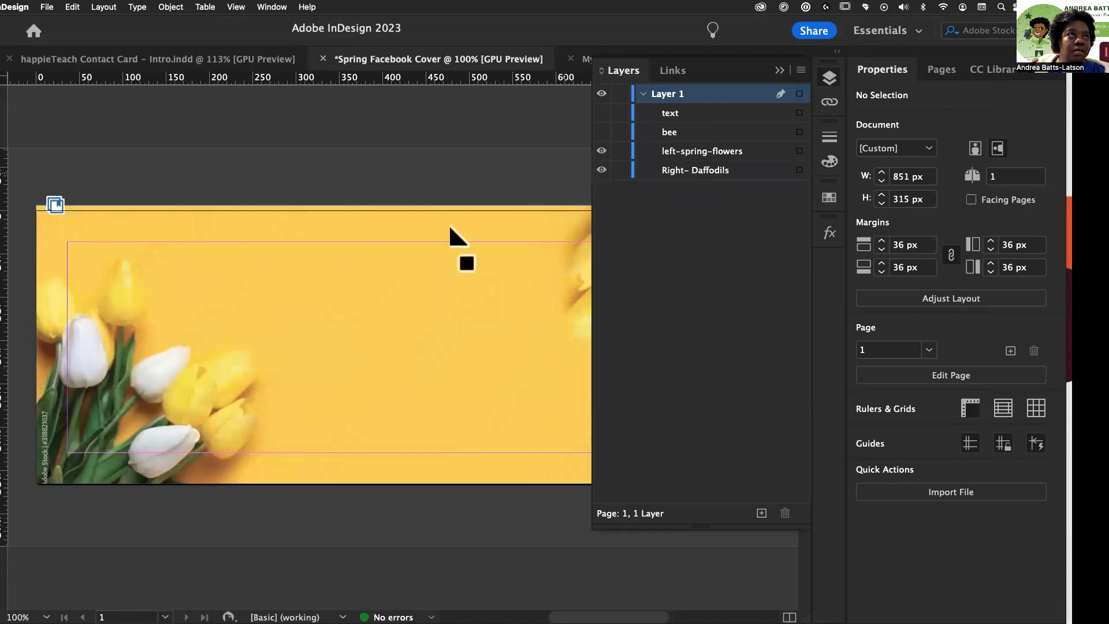
Preview the bee image over the yellow tulip background and hide it again
click(404, 344)
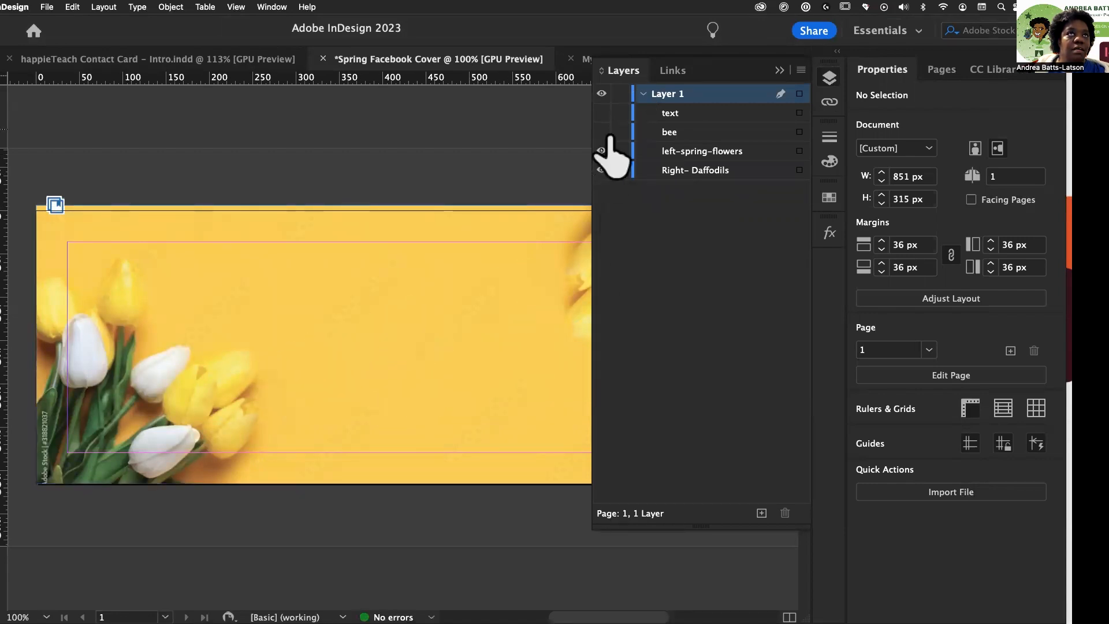
click(601, 131)
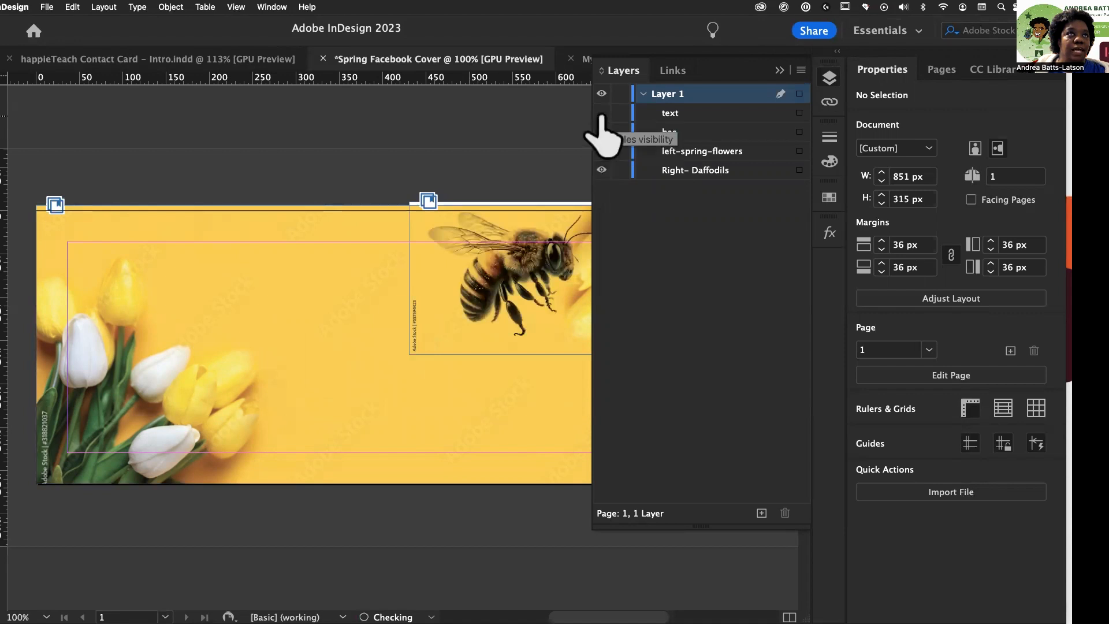
click(601, 113)
click(601, 113)
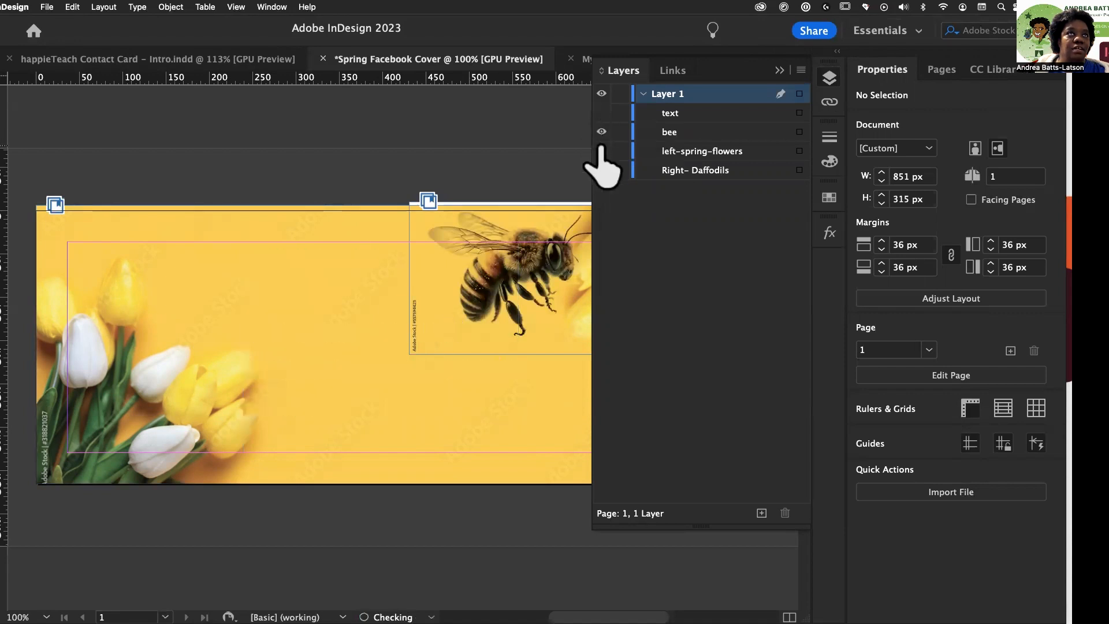
click(602, 132)
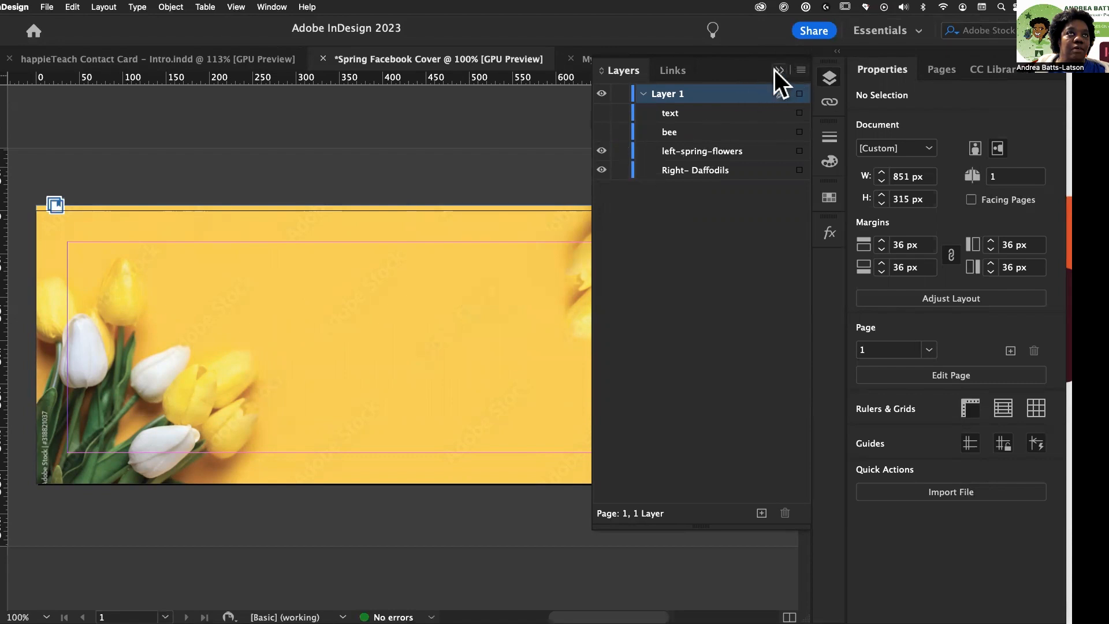
Hide the left-spring-flowers image and select the Right- Daffodils image on the page
click(602, 150)
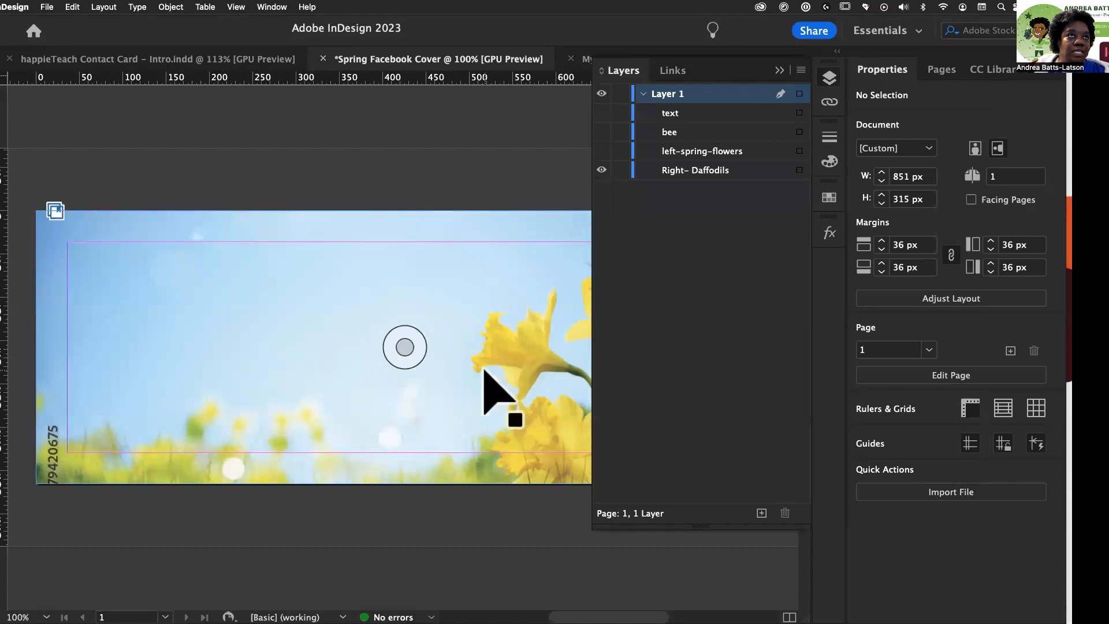
click(479, 349)
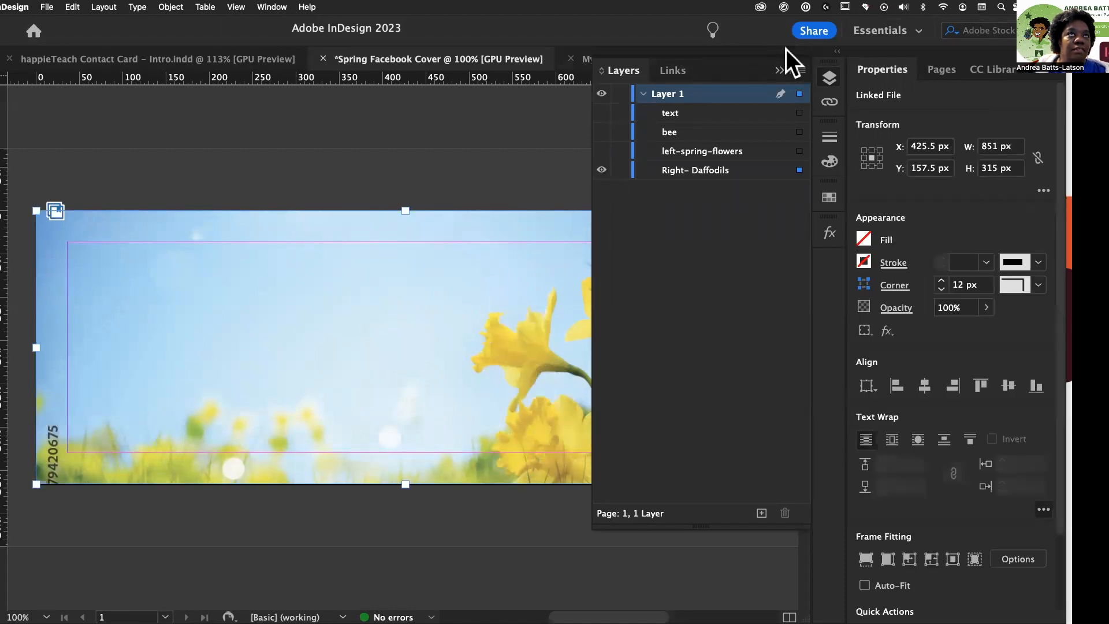
click(779, 69)
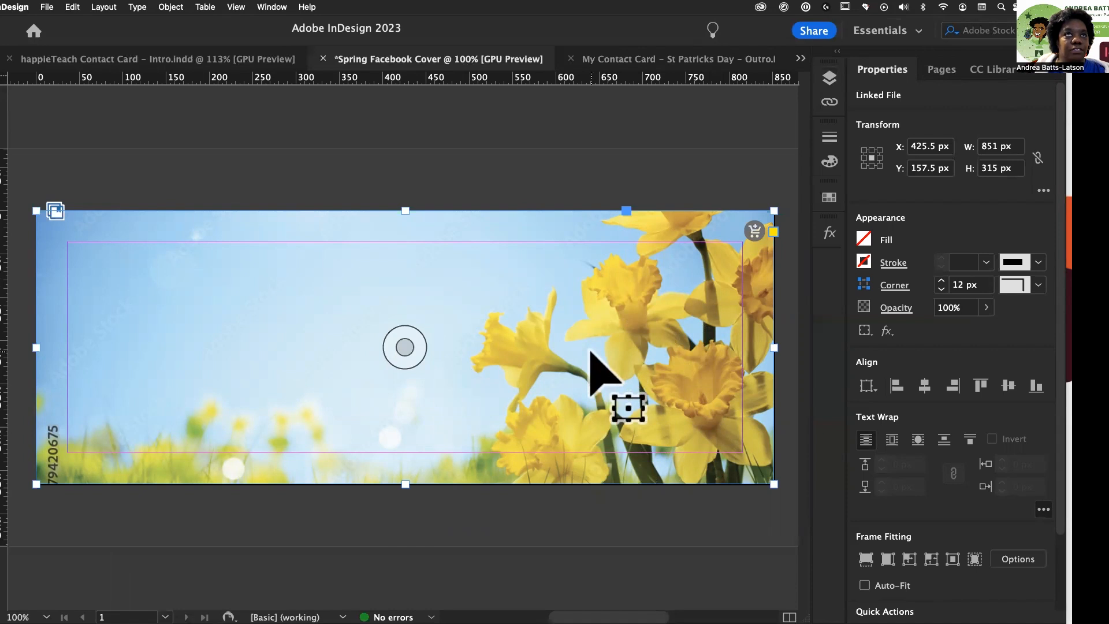
Show the left-spring-flowers image again above the daffodils
click(825, 82)
click(601, 170)
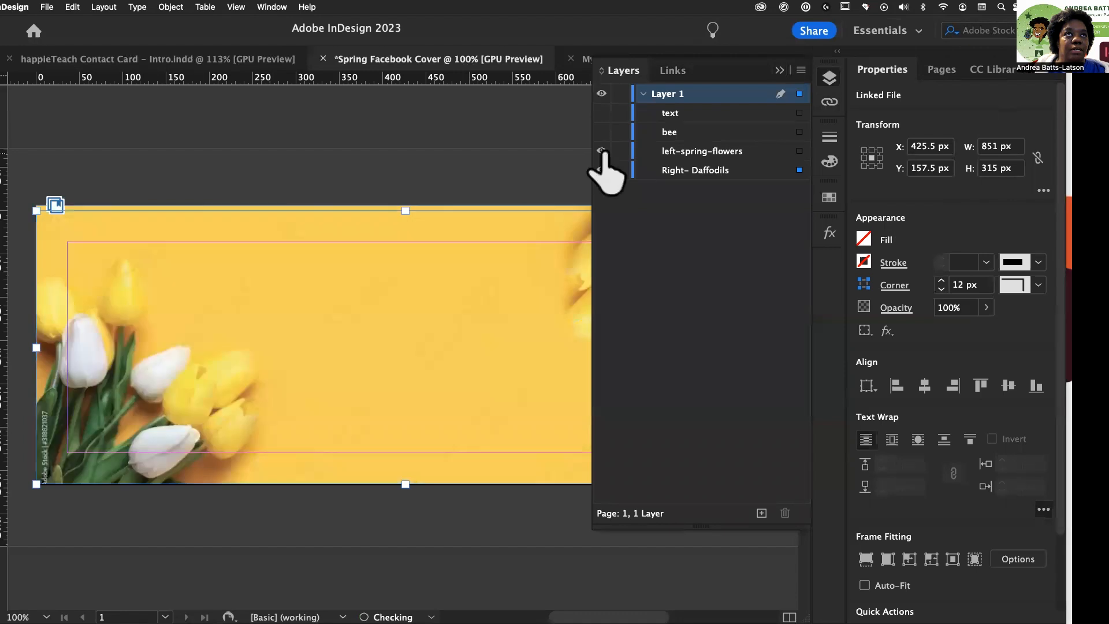
click(779, 69)
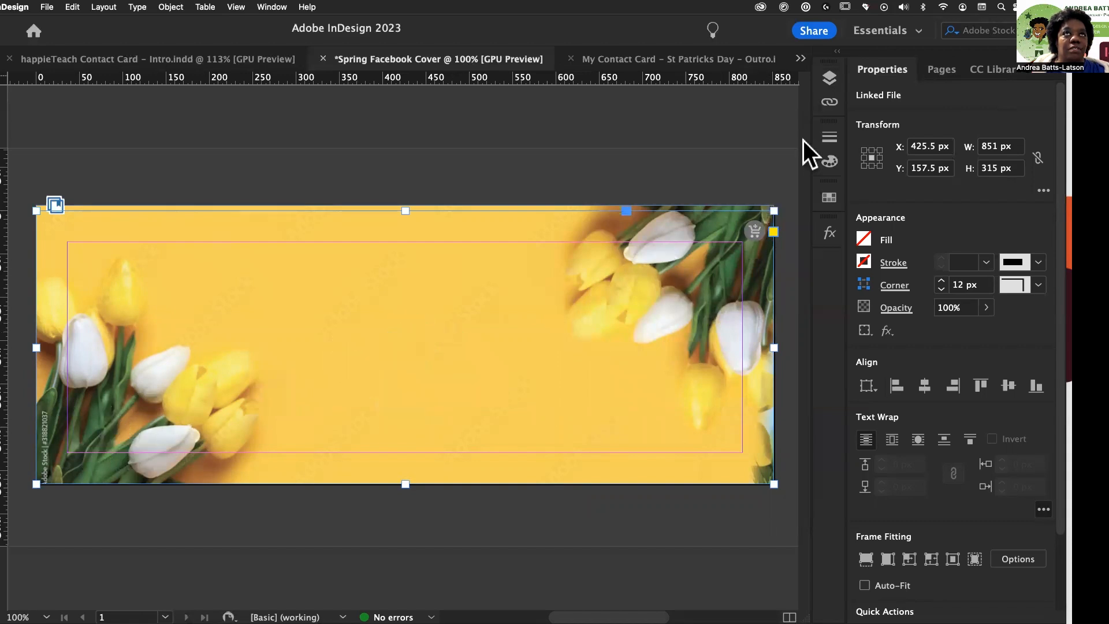
Try the Multiply and Overlay blending modes on the selected daffodils image
click(830, 233)
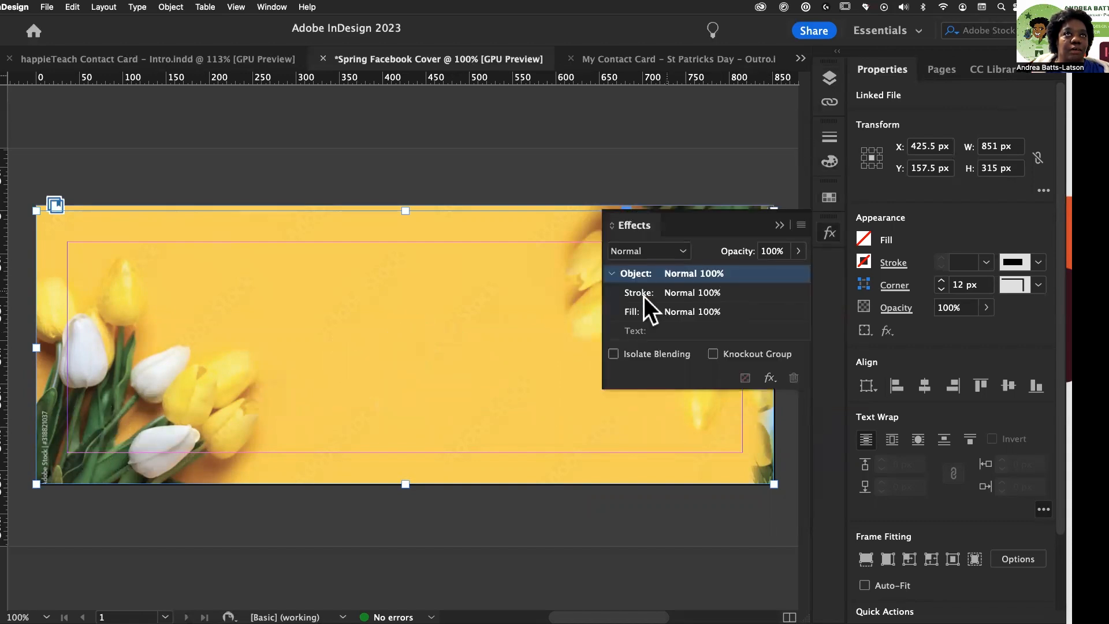
click(685, 251)
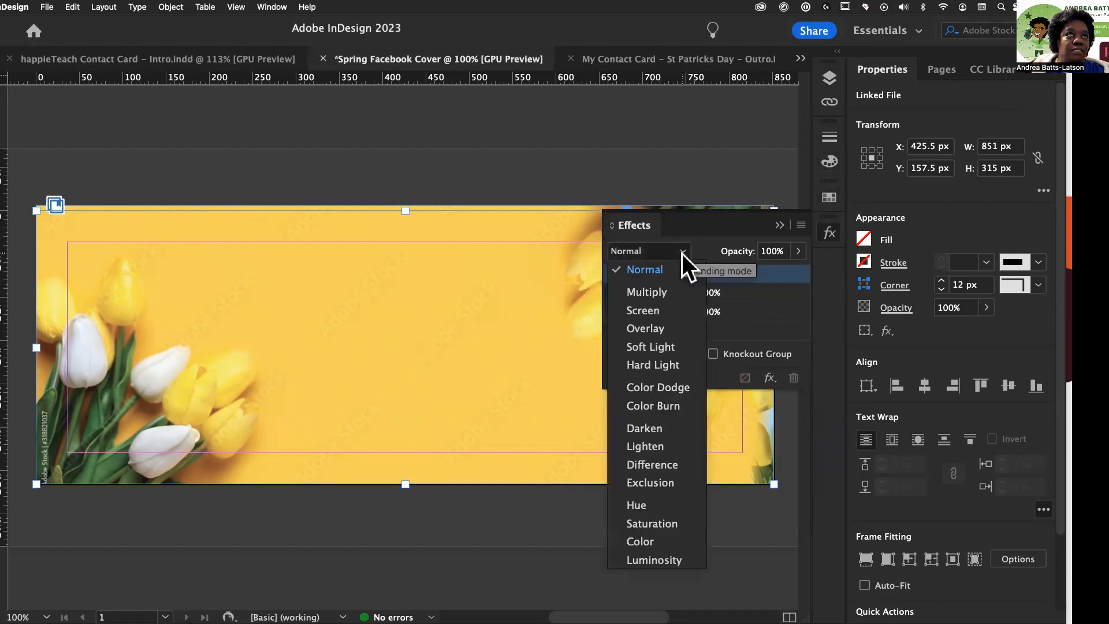
click(655, 289)
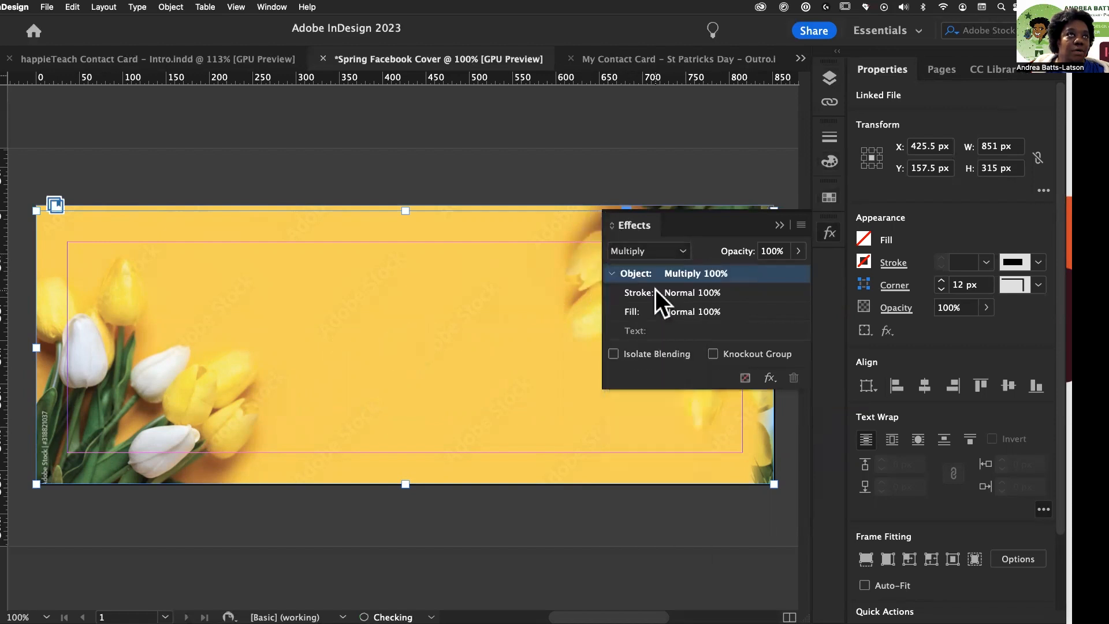
click(680, 254)
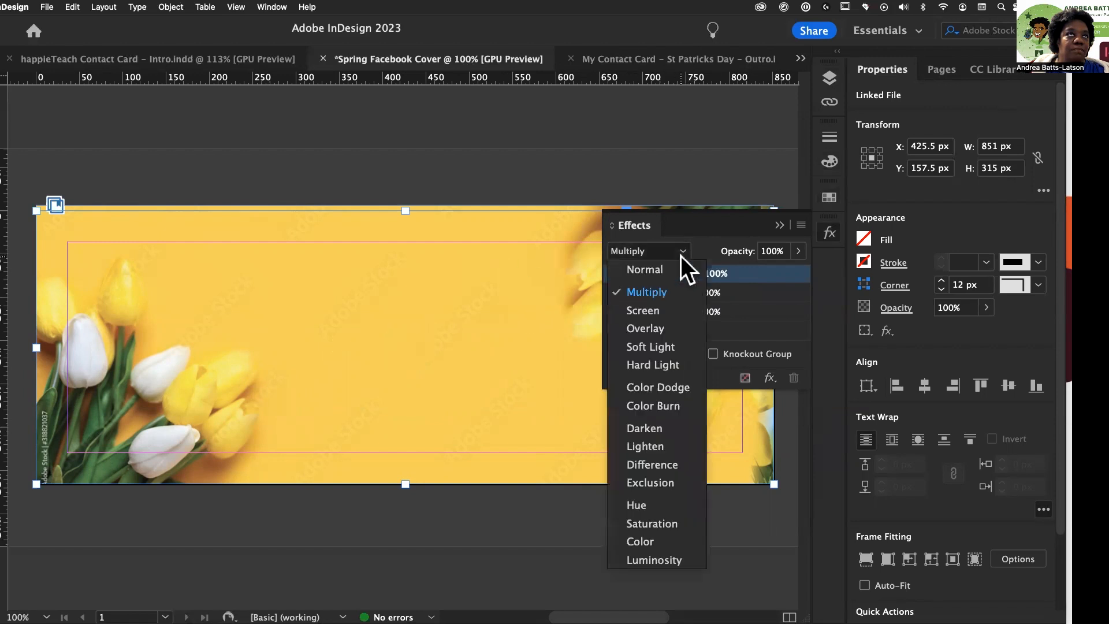
click(641, 327)
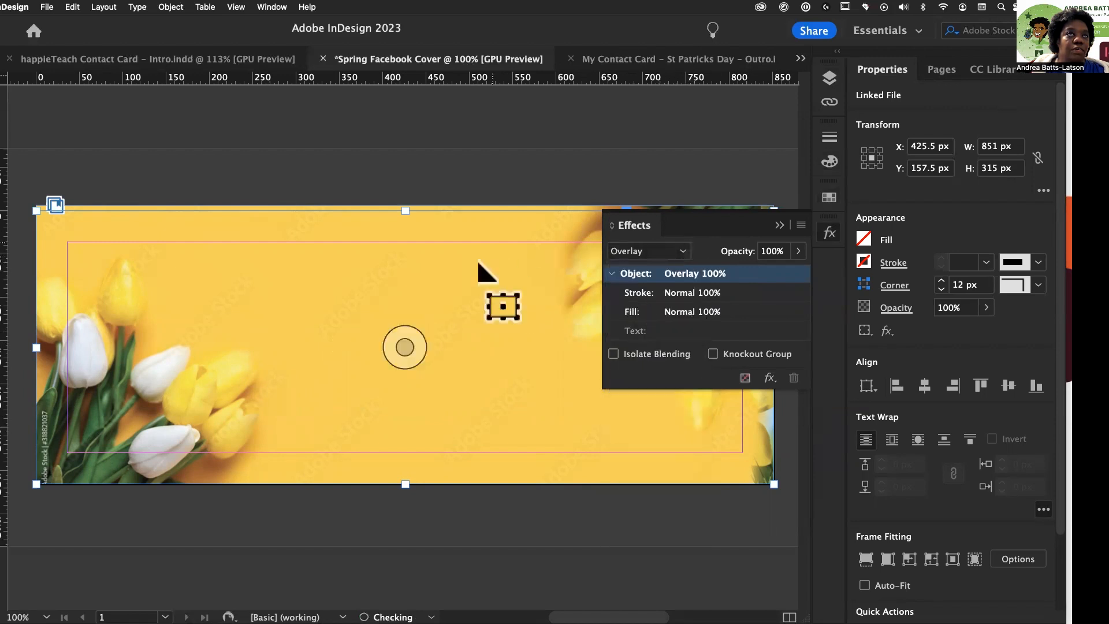
drag(456, 235, 457, 233)
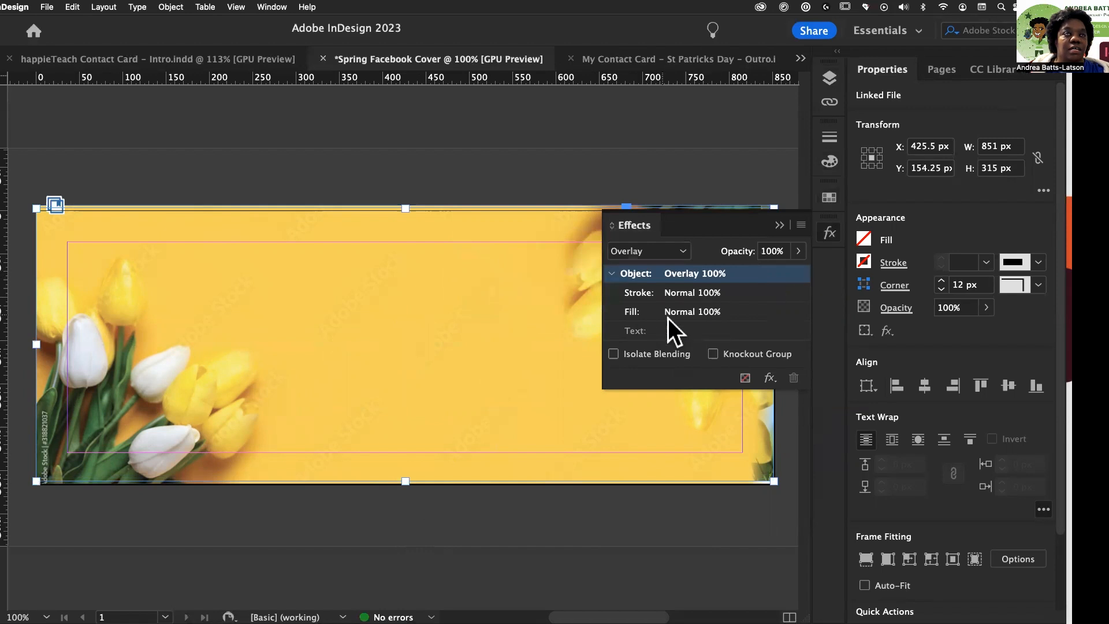
Try the Difference blending mode on the daffodils image and return its frame to Y 157.5 px
click(683, 251)
click(651, 464)
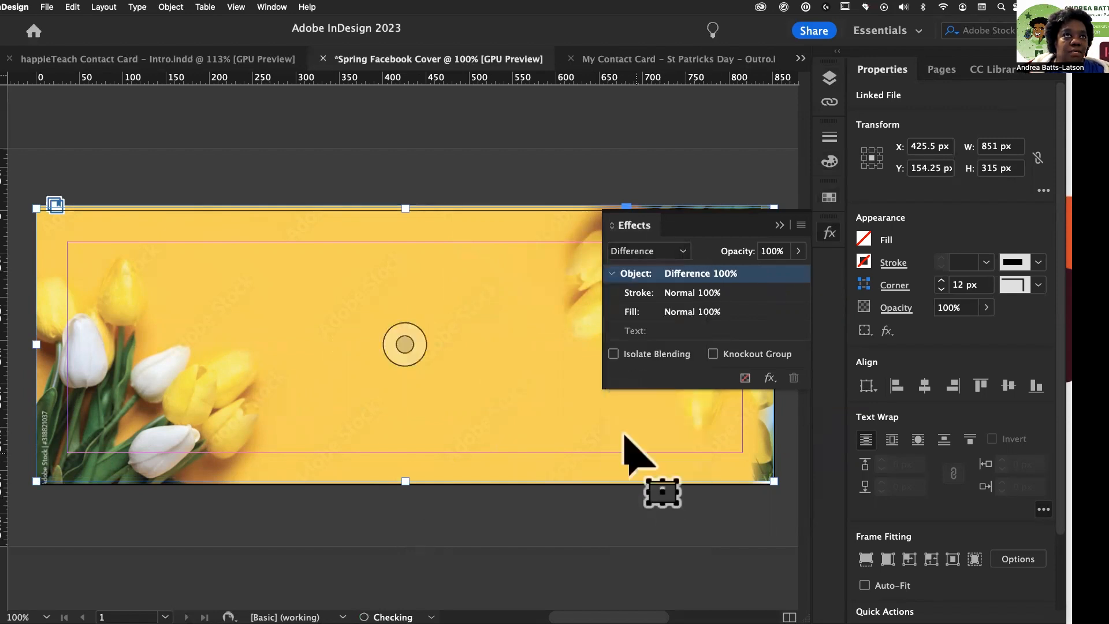
click(779, 224)
drag(438, 274, 411, 263)
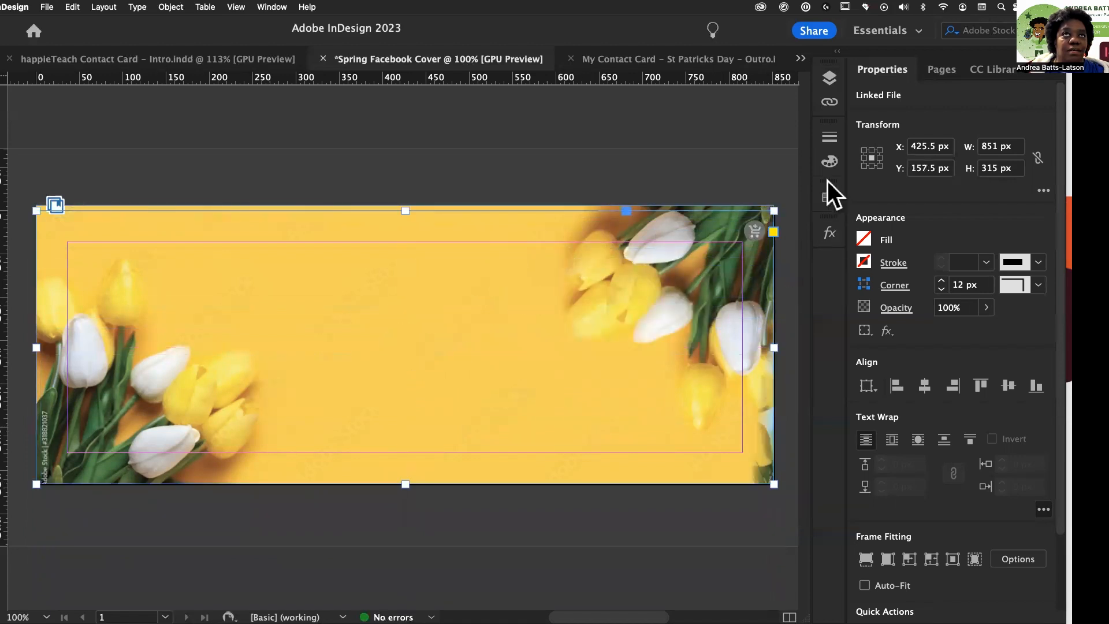
Set the Right- Daffodils image's blending mode back to Normal and deselect it
click(828, 77)
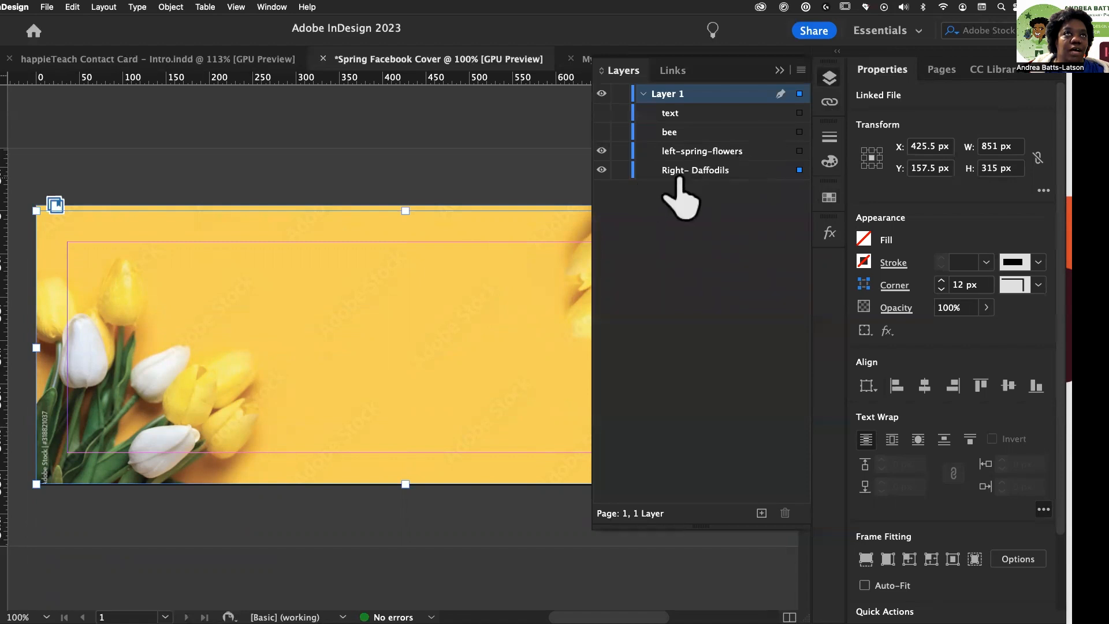
click(799, 170)
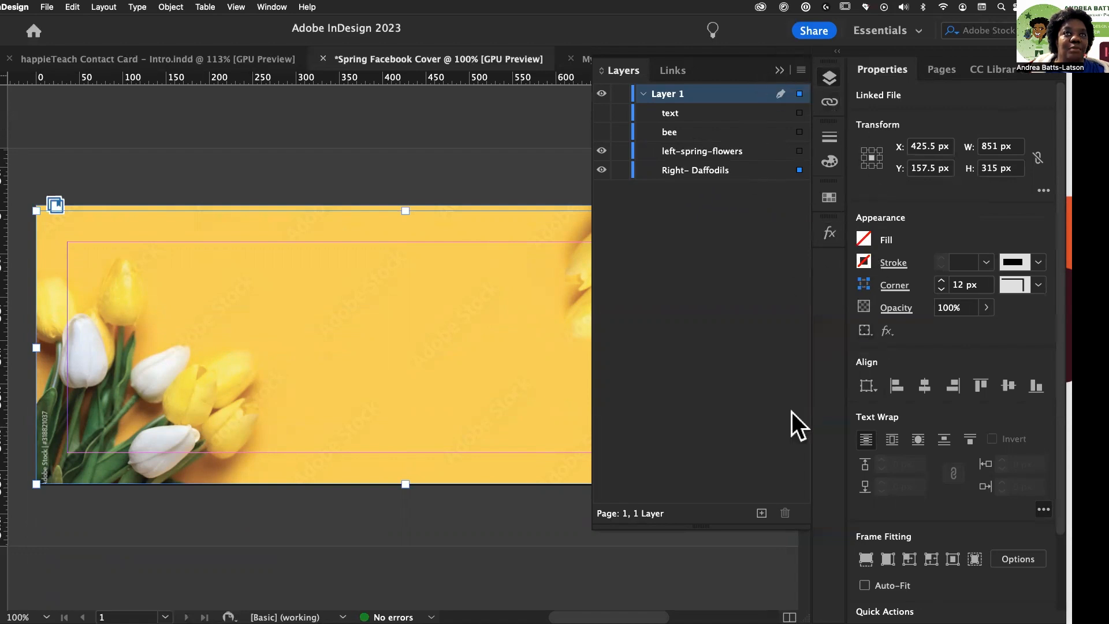
click(829, 233)
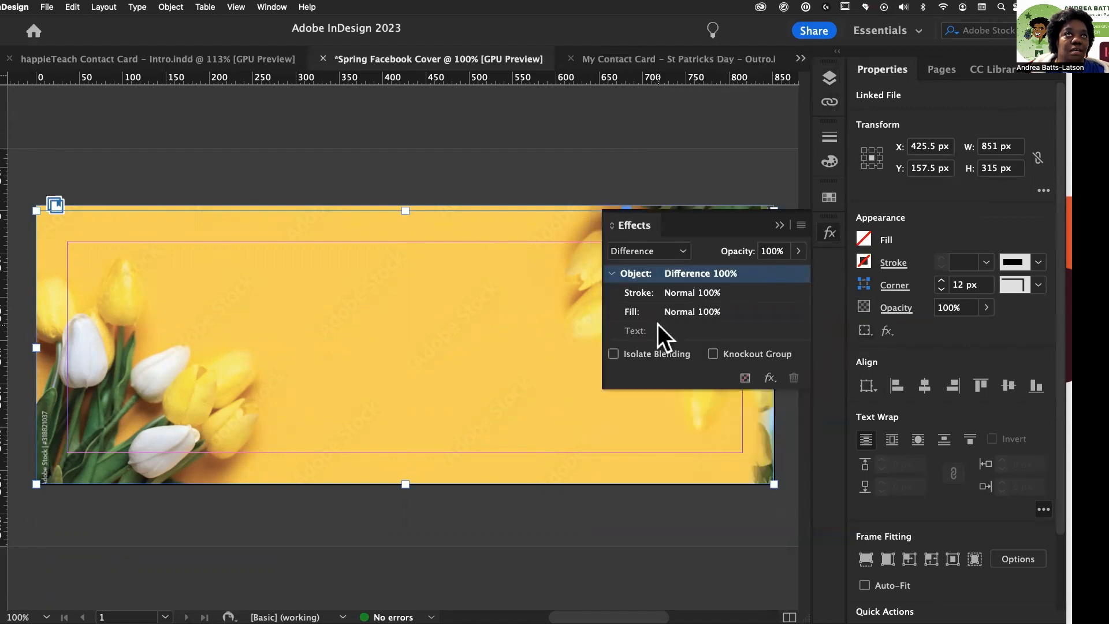
click(682, 254)
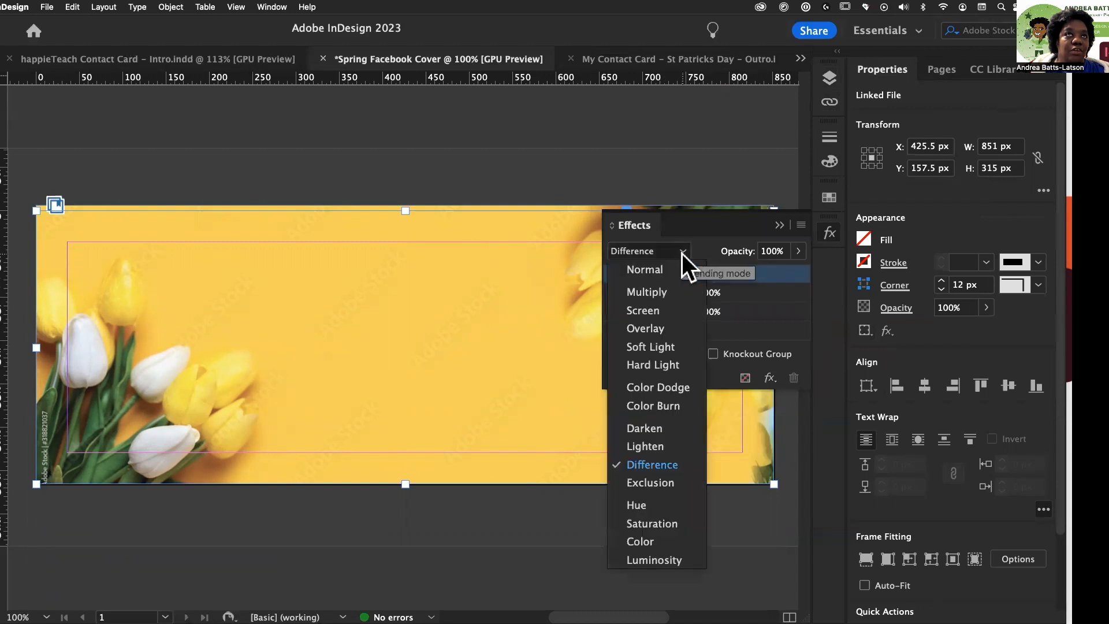
click(644, 269)
click(693, 192)
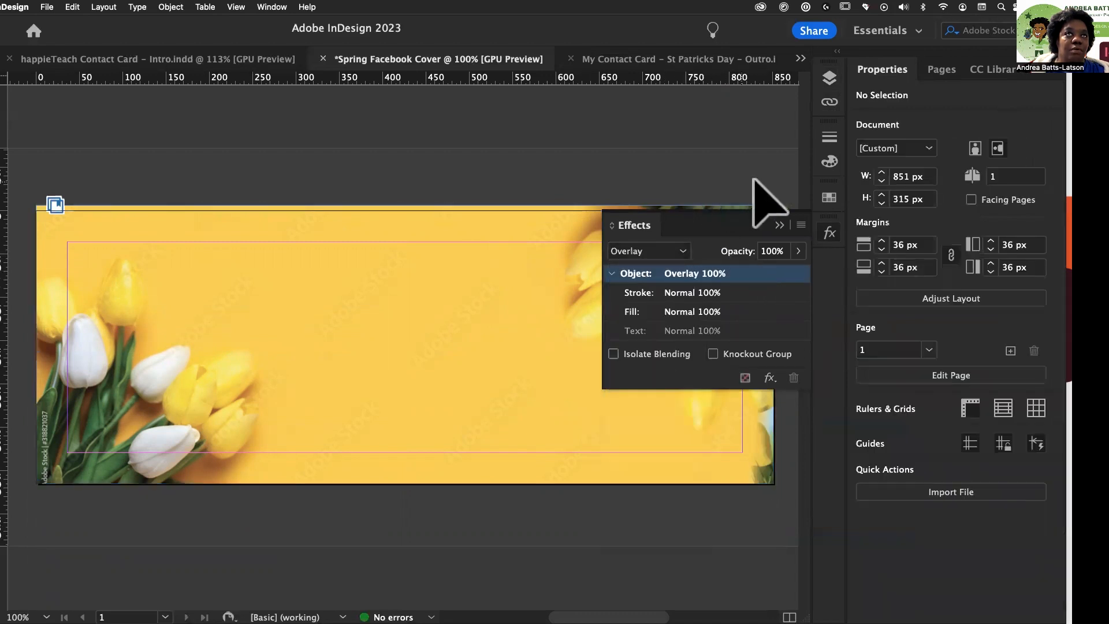
click(779, 225)
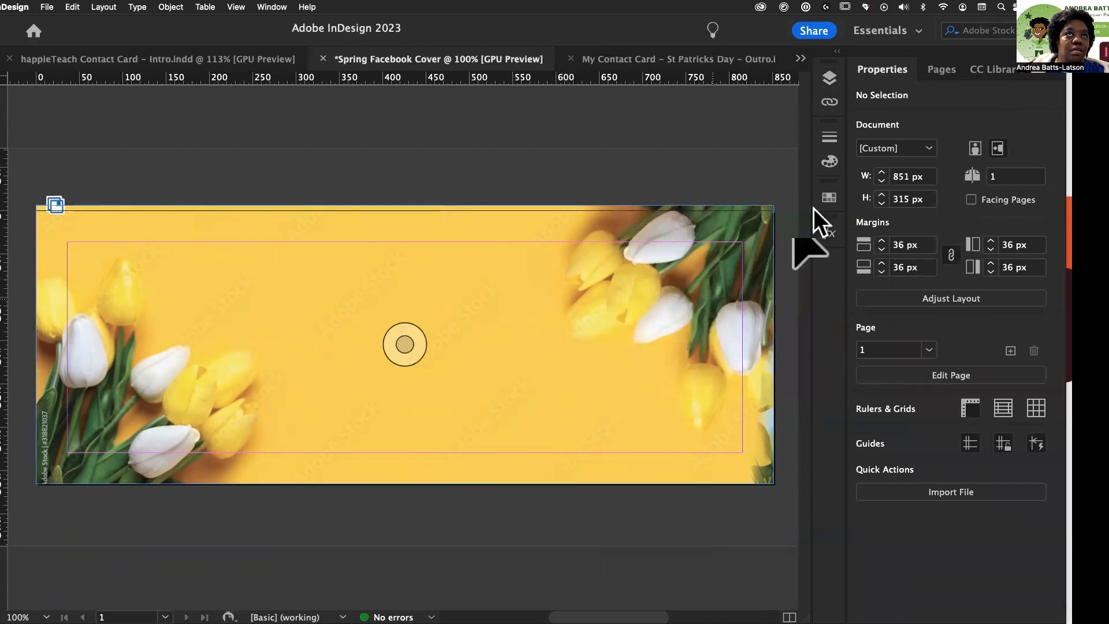
Select the left-spring-flowers and Right- Daffodils images in turn to compare their applied effects
click(829, 80)
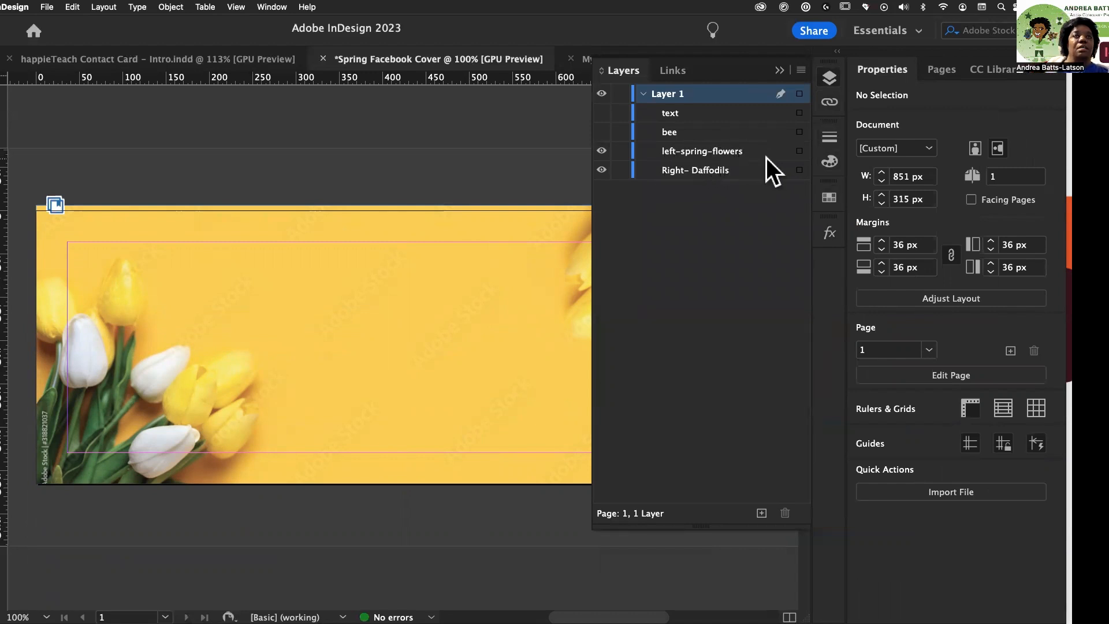
click(799, 151)
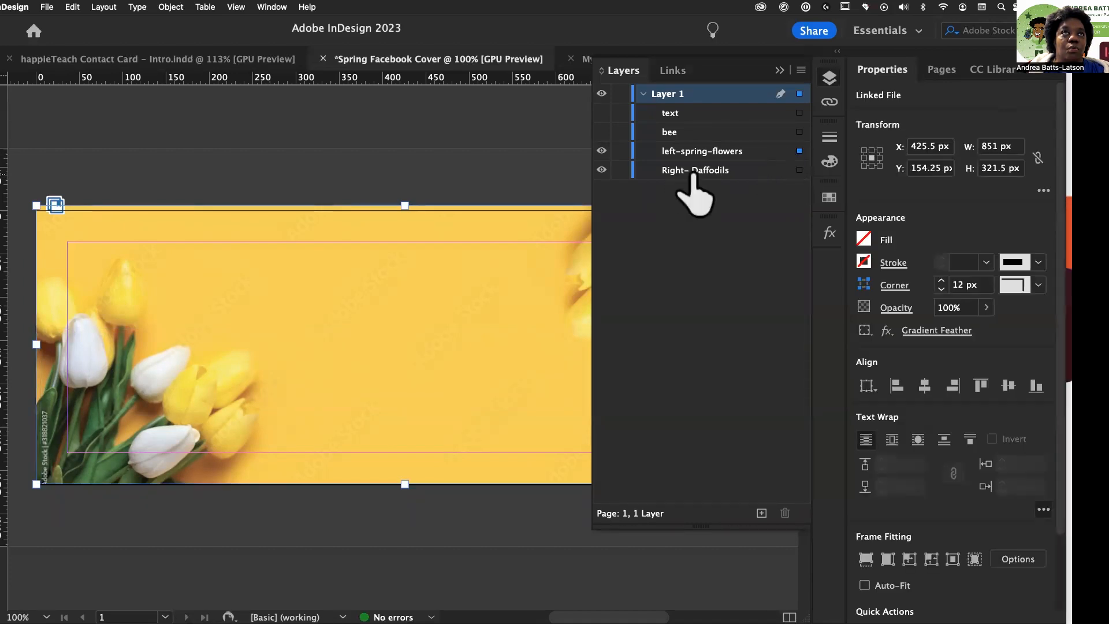
click(798, 170)
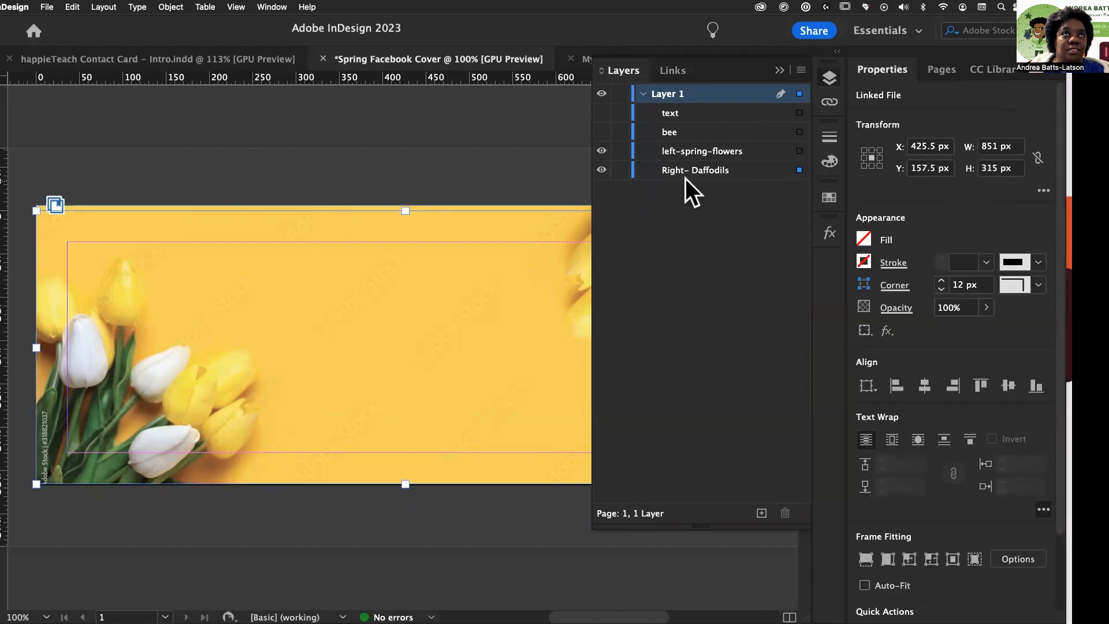
click(798, 151)
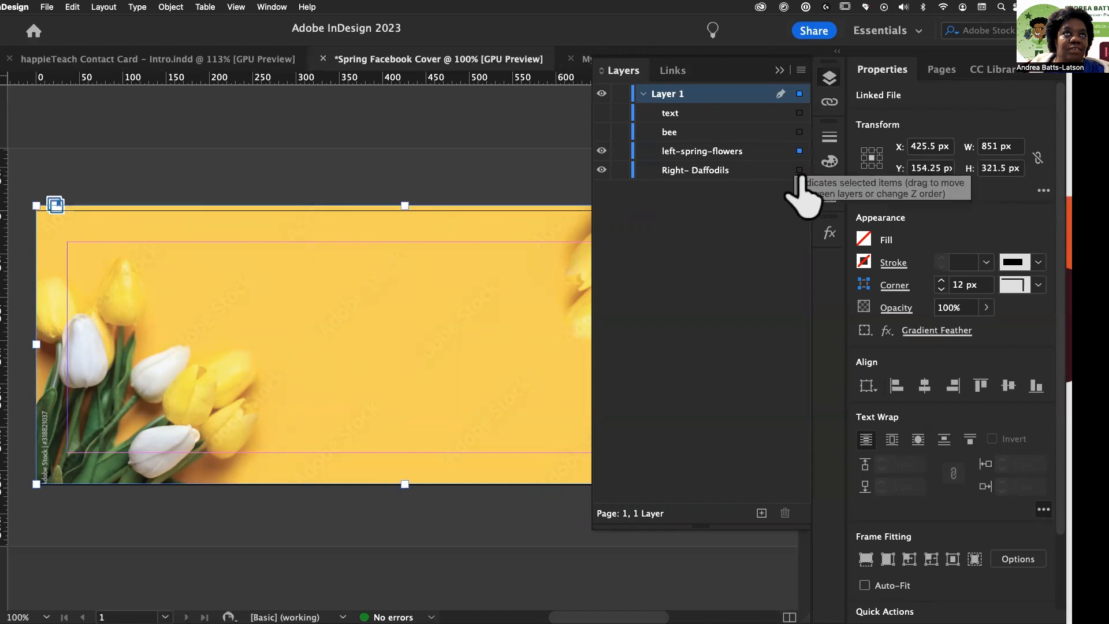
Clear the selection and reselect only the left-spring-flowers image, keeping both flower images shown
click(601, 169)
click(461, 193)
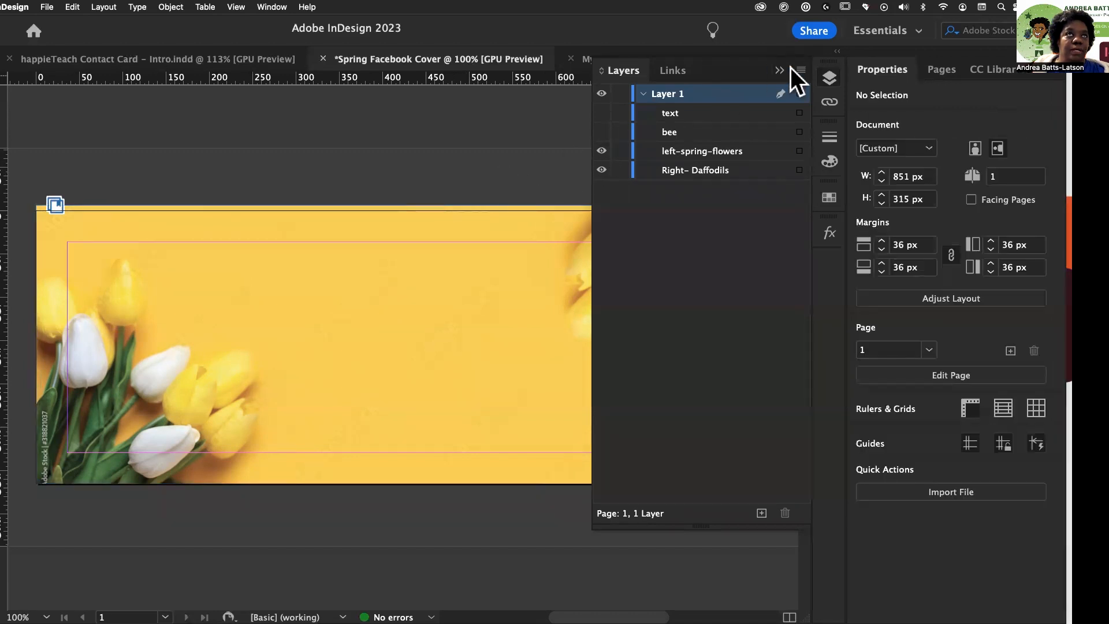
click(799, 151)
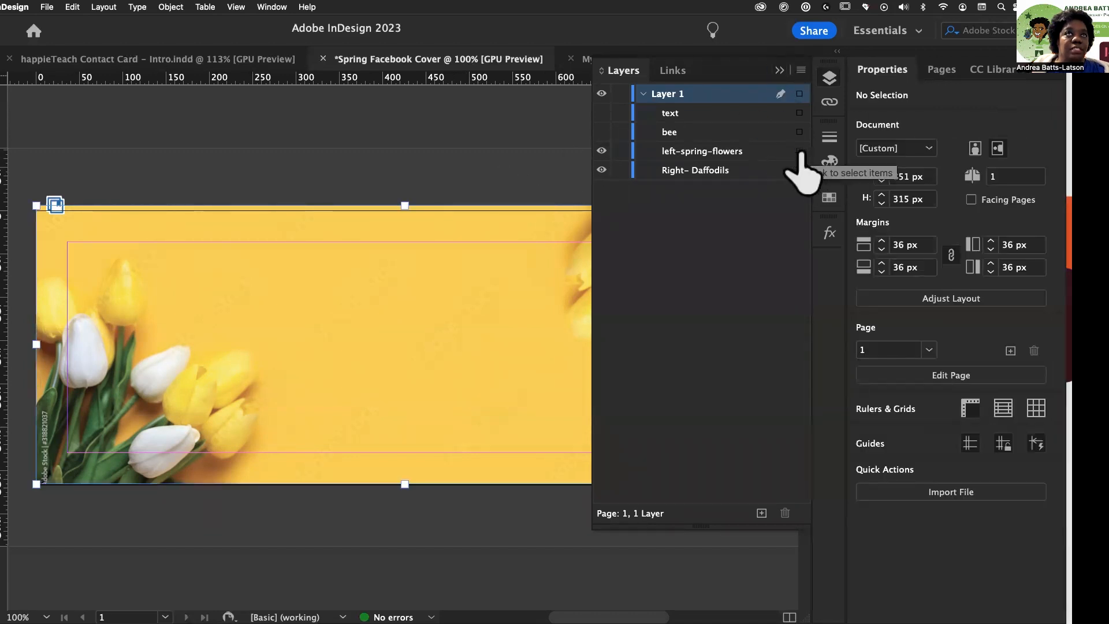
click(778, 70)
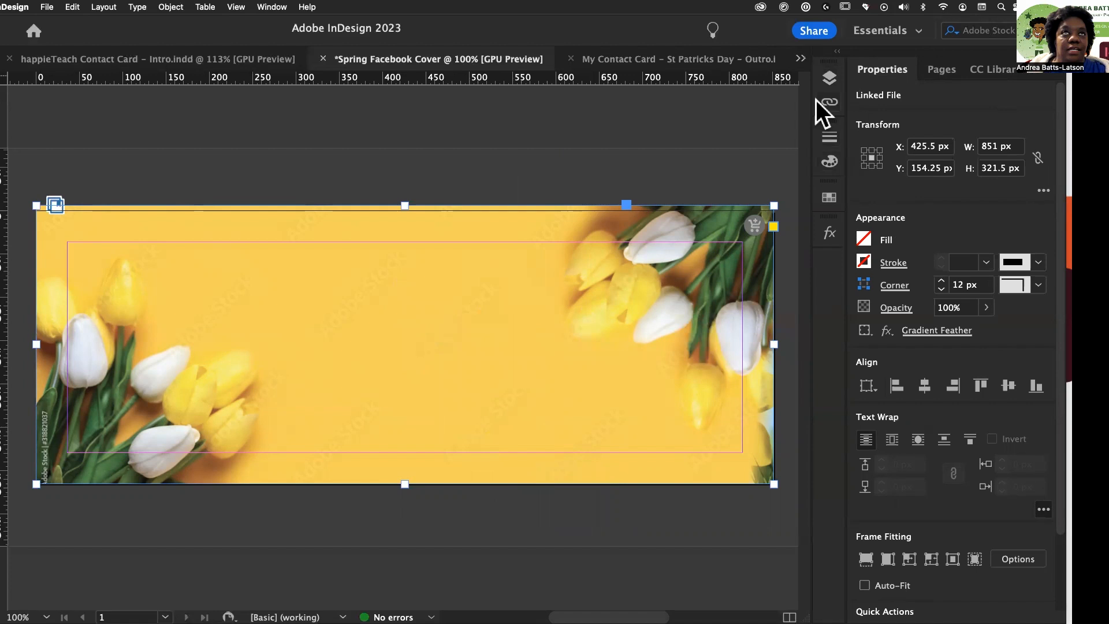
Try the Multiply, Overlay, Soft Light and Darken blending modes on the left-spring-flowers image and return it to Normal
click(828, 232)
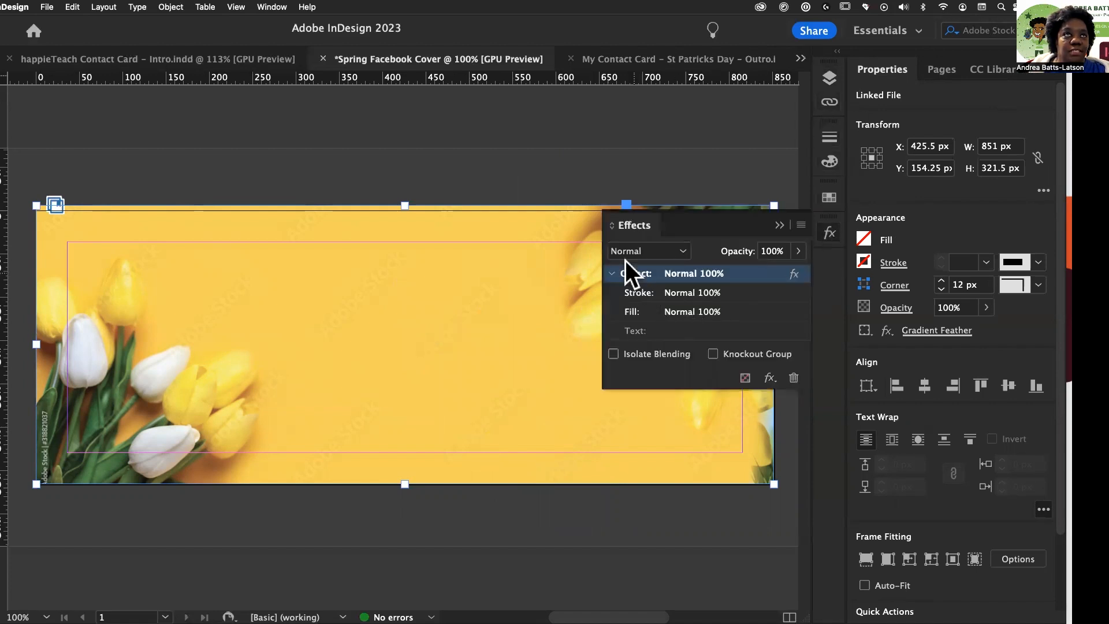
click(687, 250)
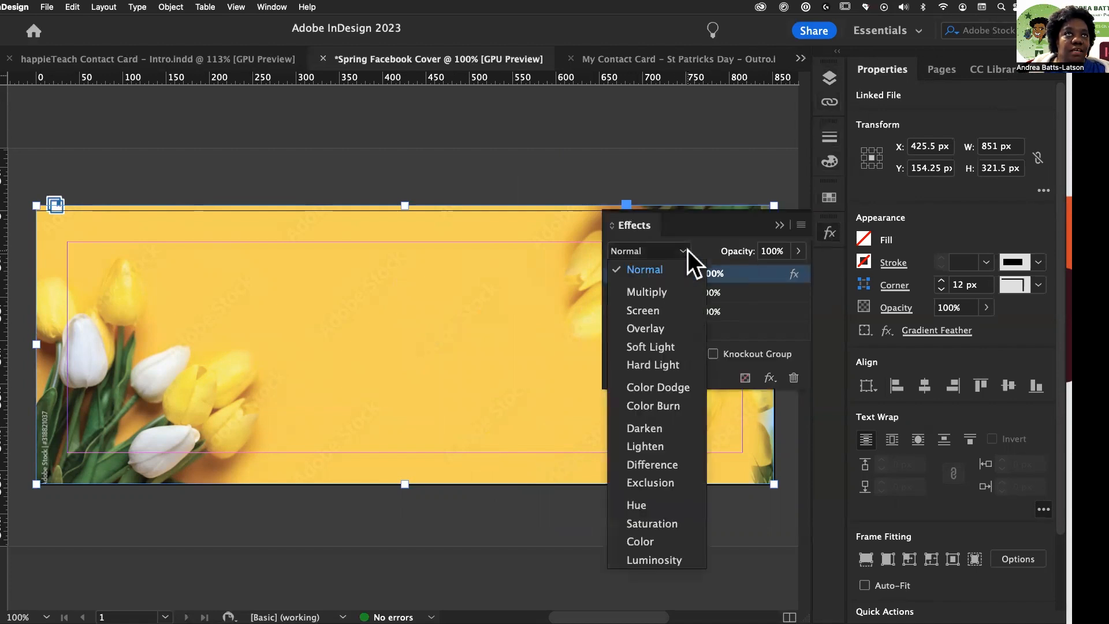
click(655, 295)
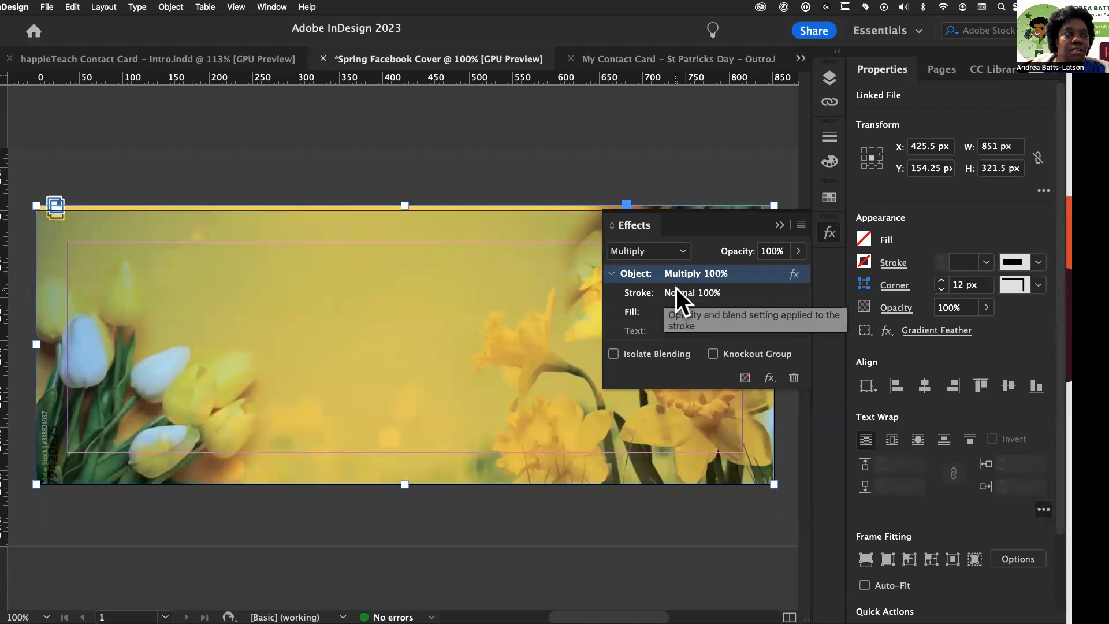
click(679, 249)
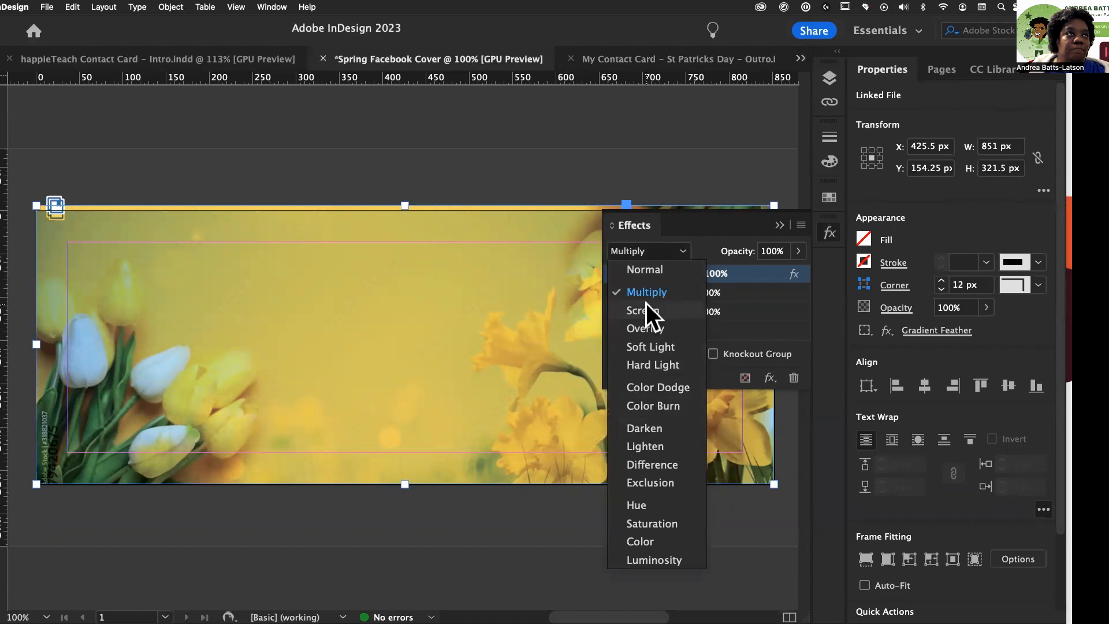
click(644, 327)
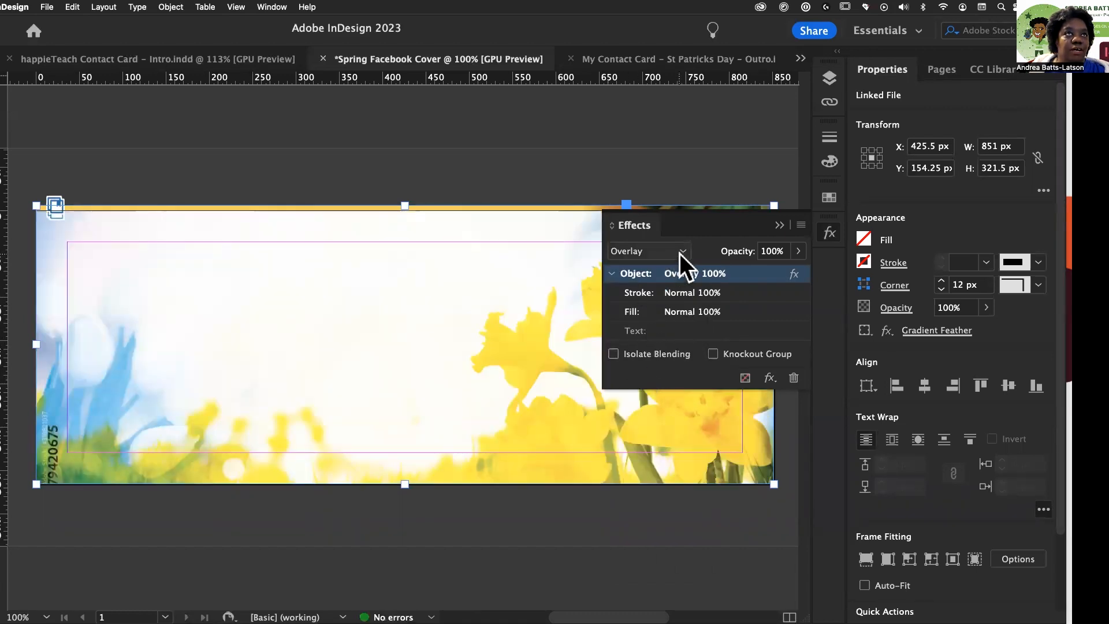
click(679, 252)
click(642, 349)
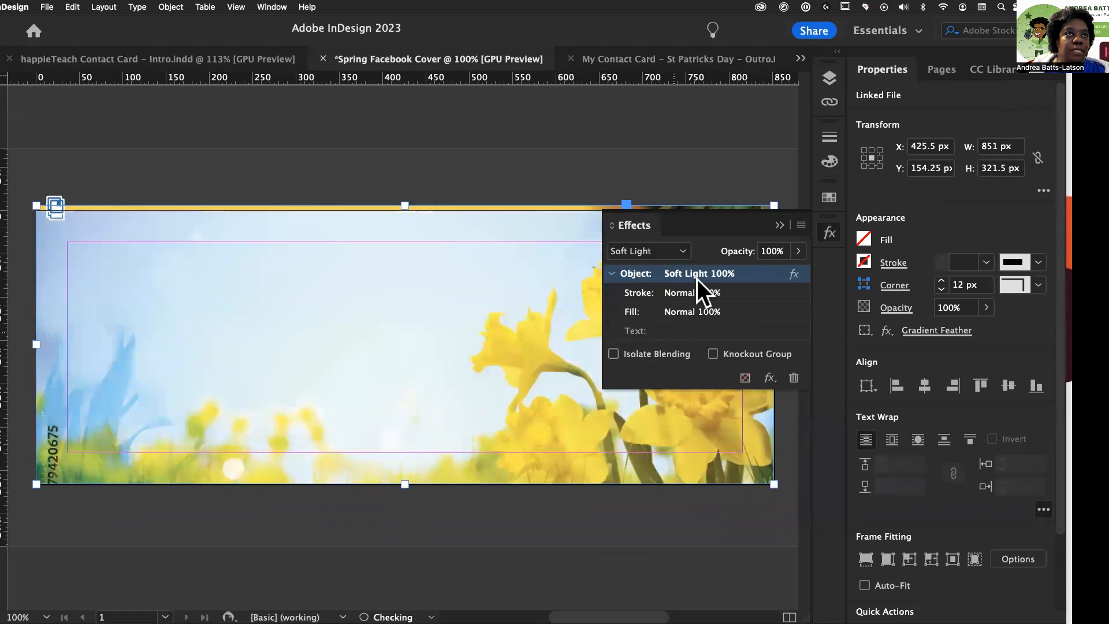
click(685, 250)
click(635, 427)
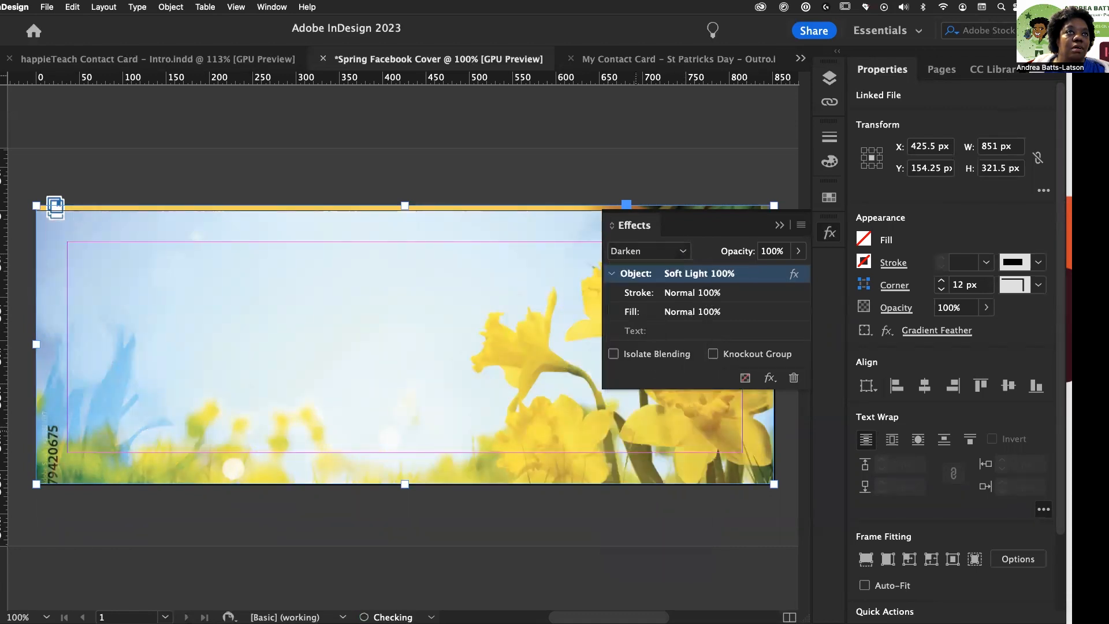
click(684, 252)
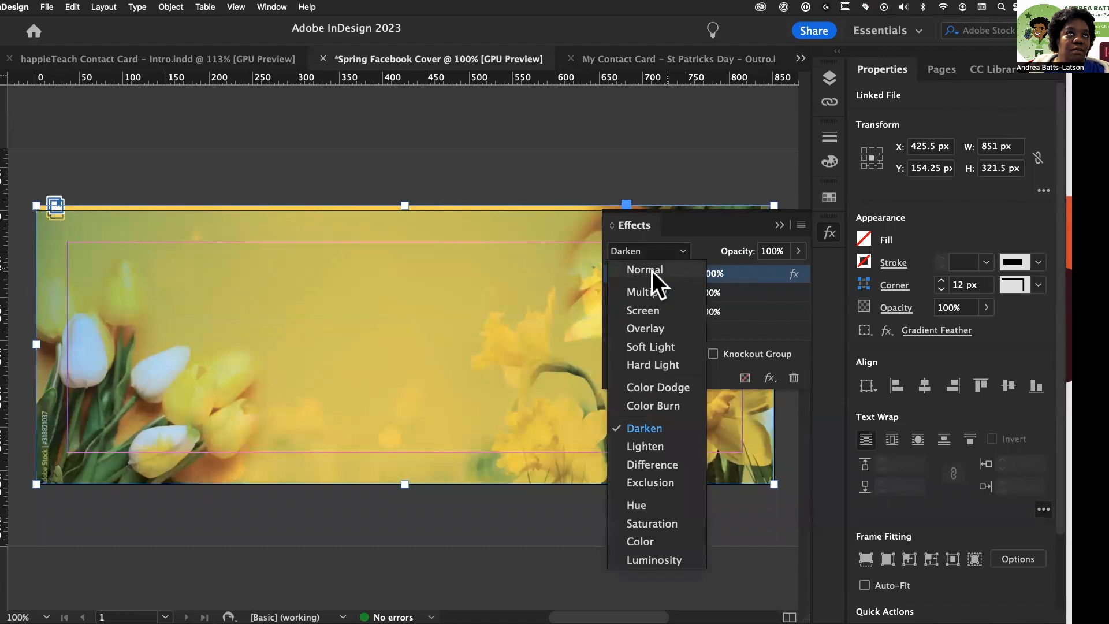
click(652, 272)
click(779, 226)
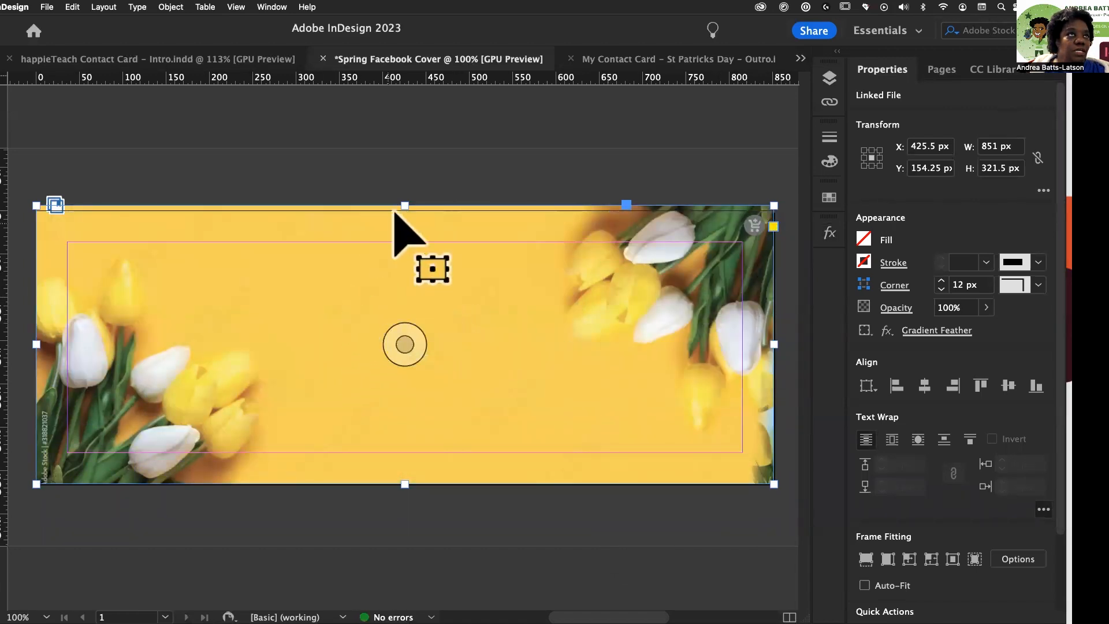
Shorten the left-spring-flowers frame to 315 px high and fade it into the daffodils with a Gradient Feather from about X 410 to 600 px
drag(405, 205, 404, 211)
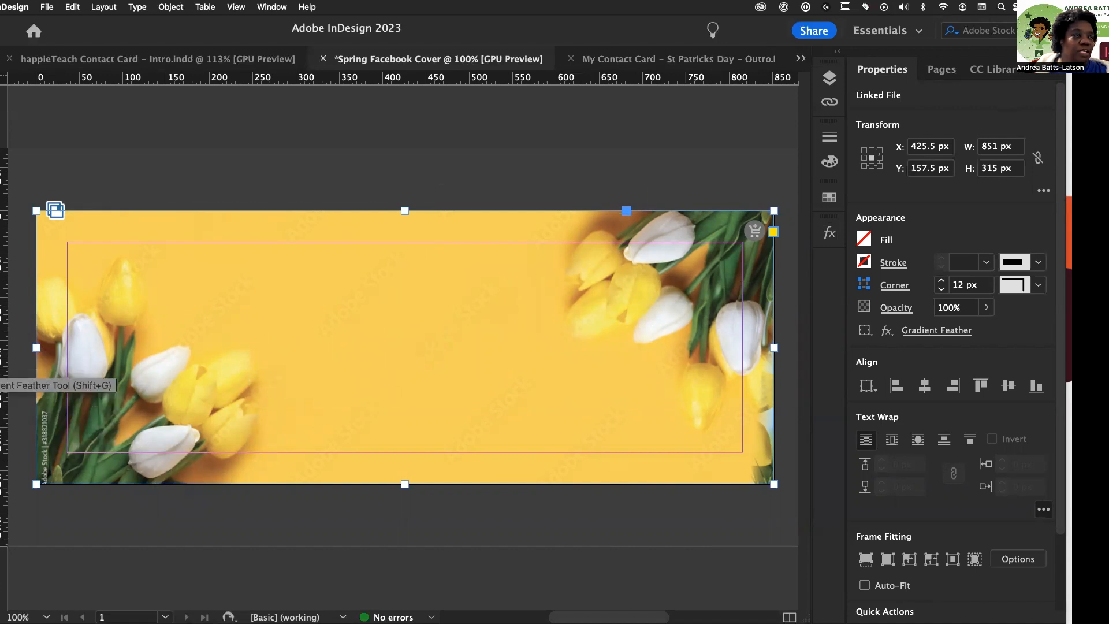
click(1, 371)
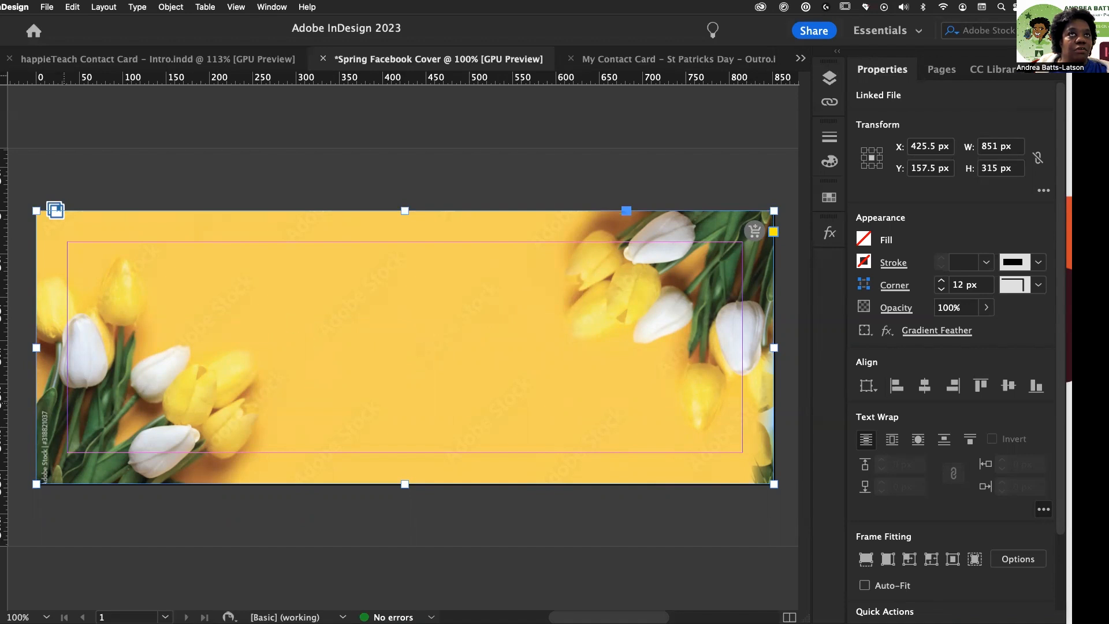
click(832, 70)
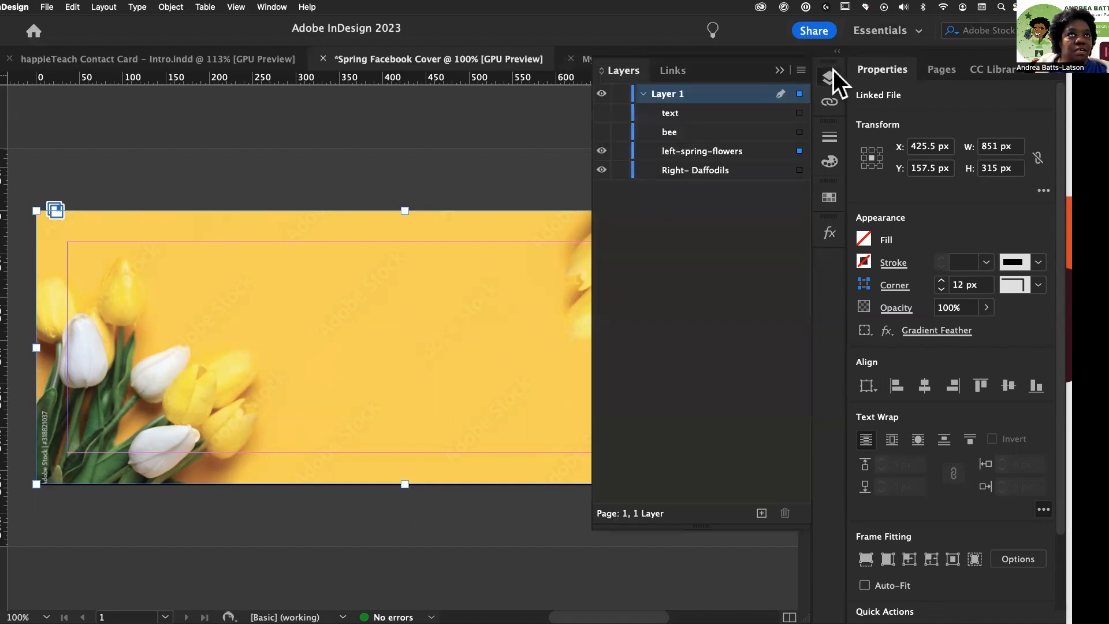
click(832, 71)
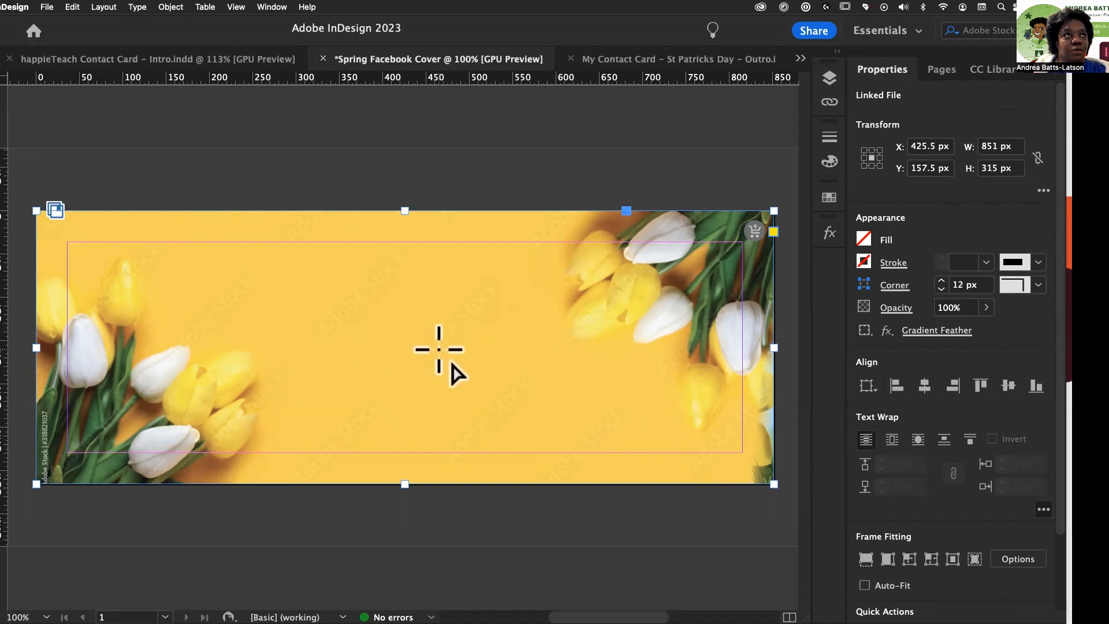
mouse_move(403, 364)
mouse_down()
mouse_move(668, 321)
mouse_move(589, 371)
mouse_move(773, 369)
mouse_up()
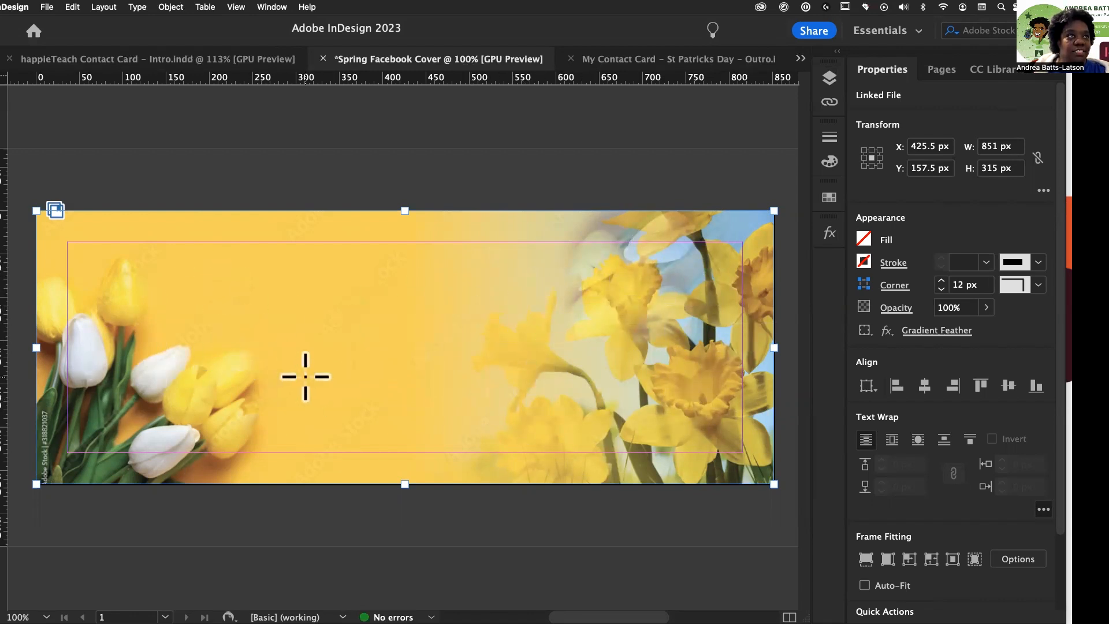
drag(289, 360, 536, 362)
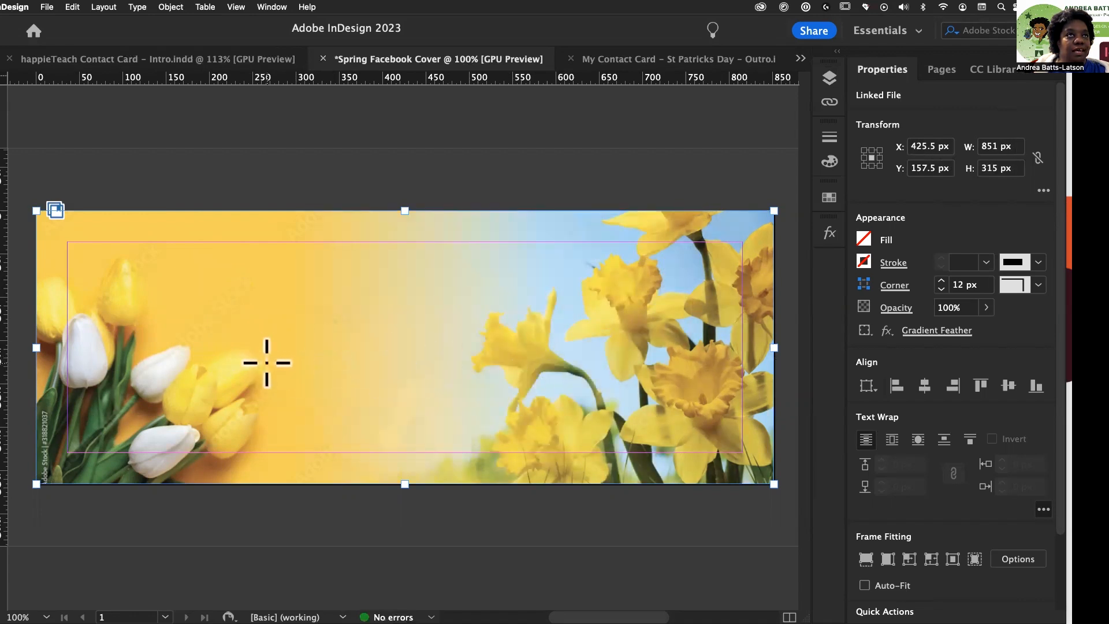
drag(393, 306, 560, 287)
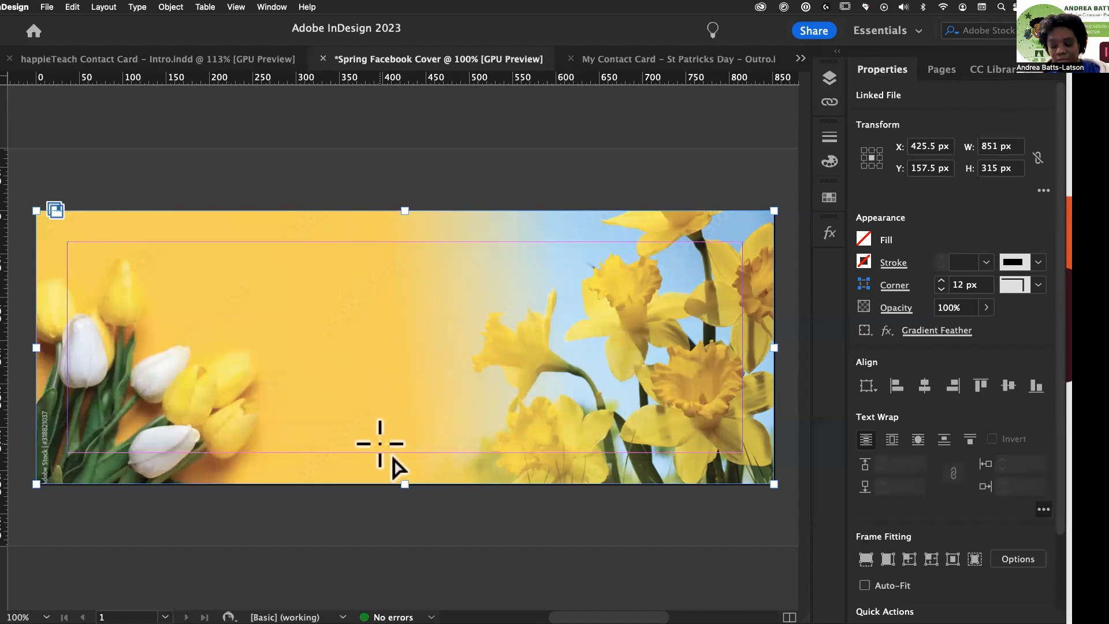
key(w)
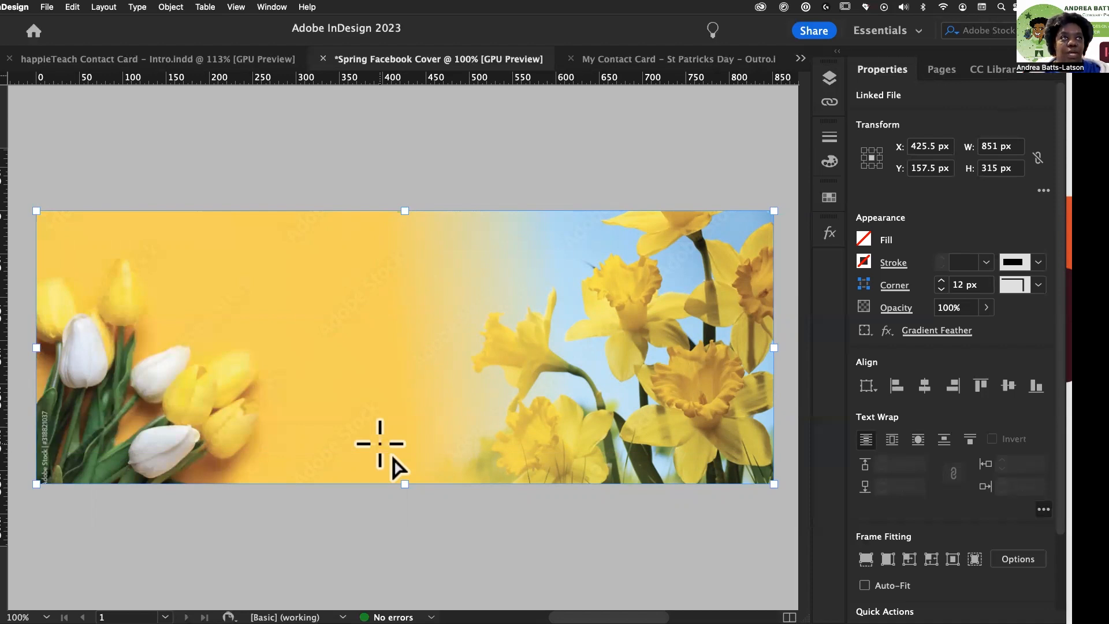
key(w)
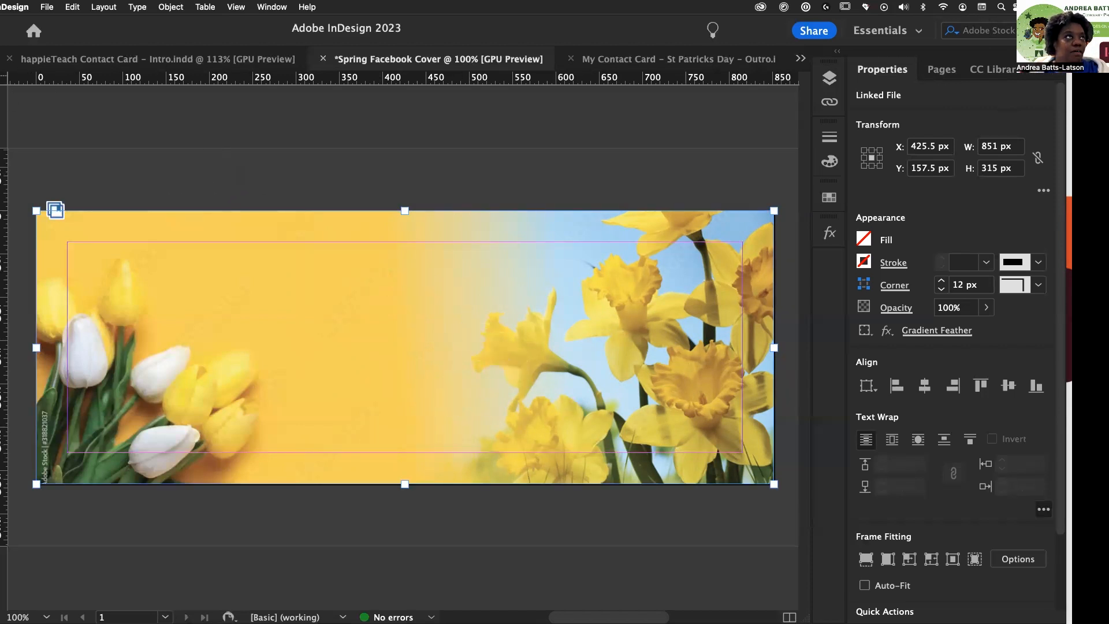
click(658, 174)
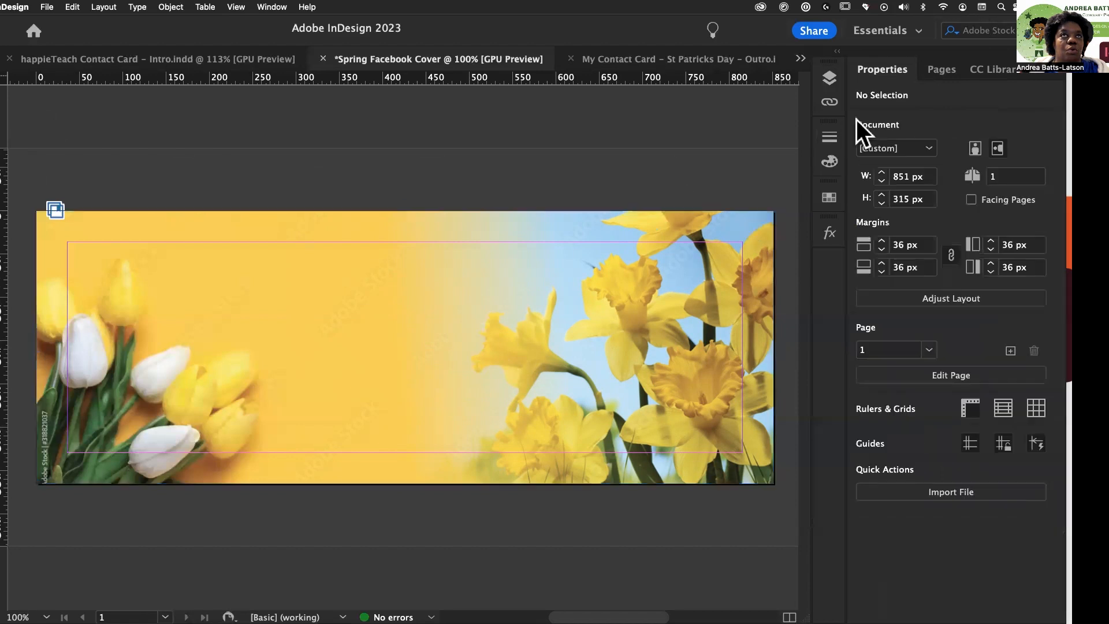
Show the bee image and move it fully onto the page, centred at about X 478 px, Y 110 px
click(824, 79)
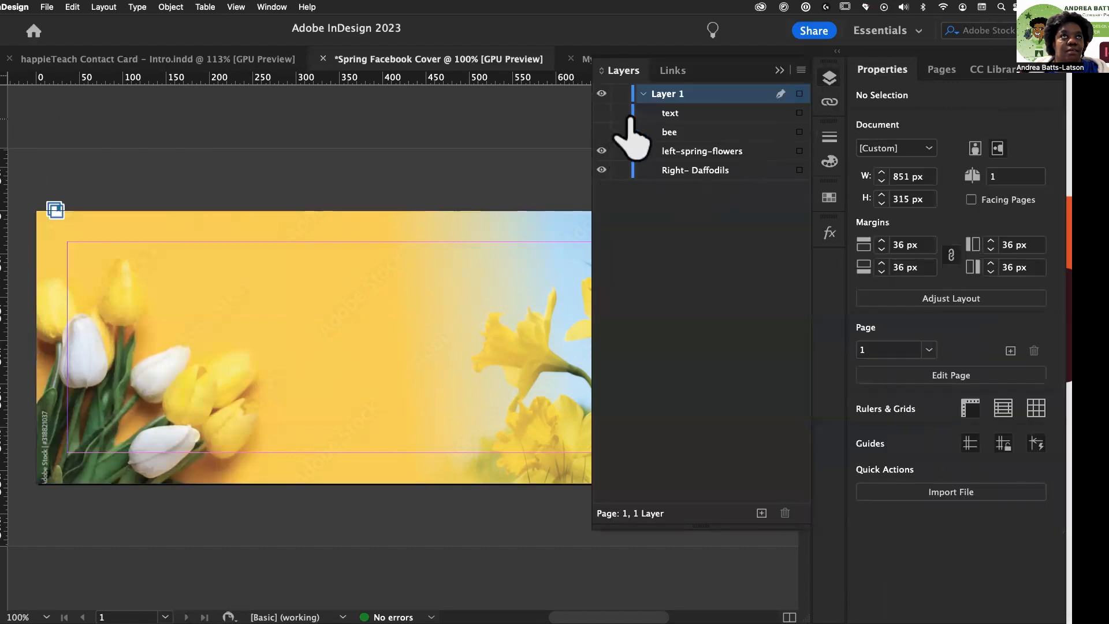
click(601, 132)
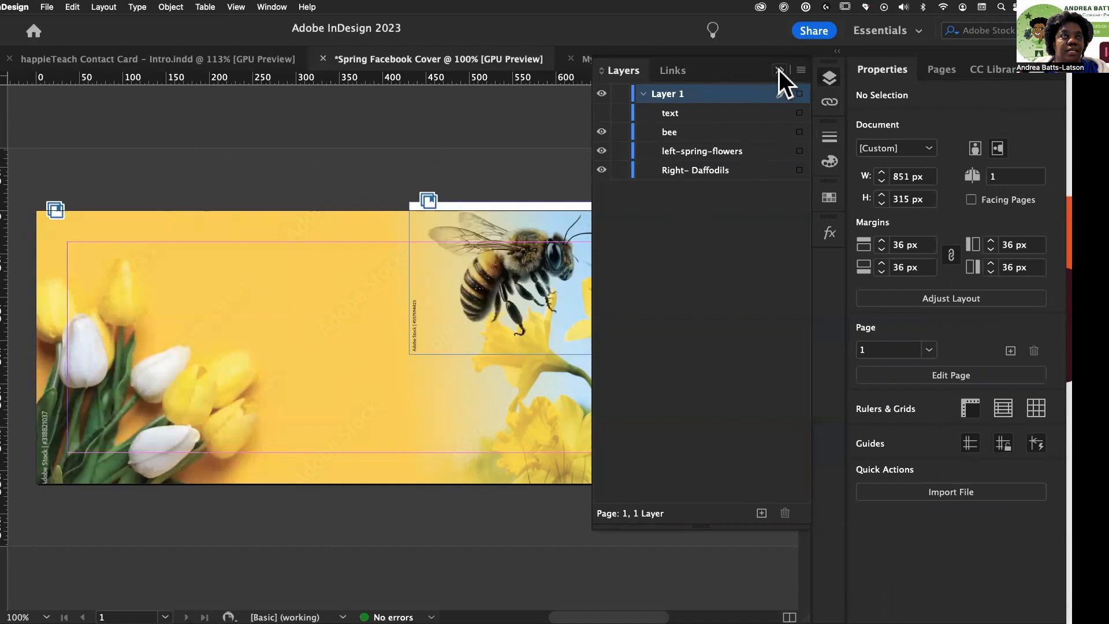
click(779, 70)
drag(488, 298, 435, 315)
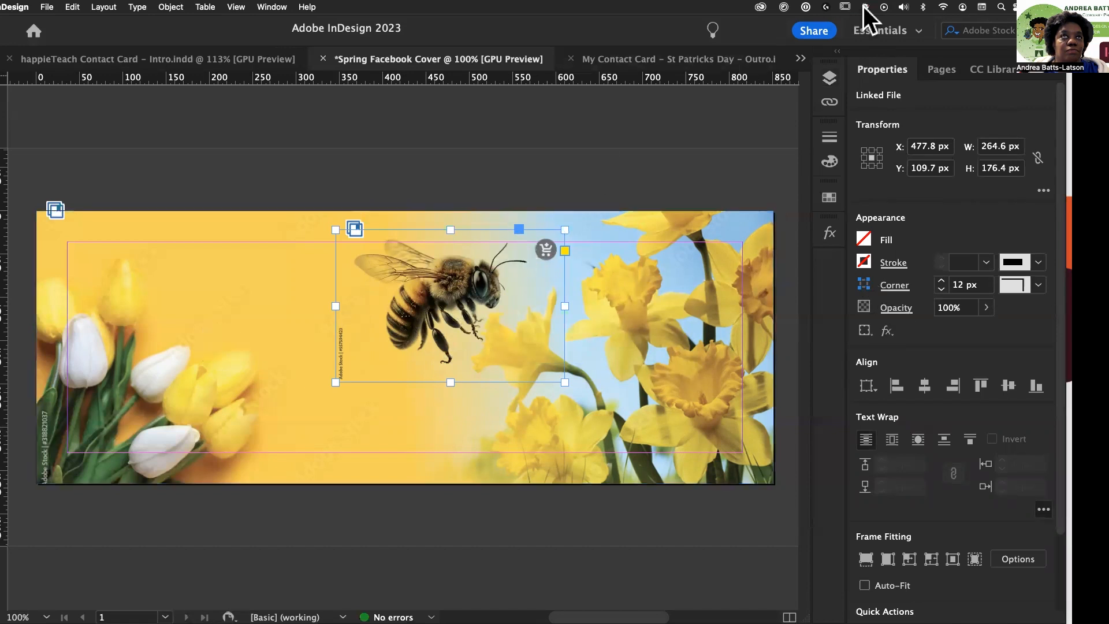
Set the bee image's blending mode to Normal
click(829, 232)
click(658, 250)
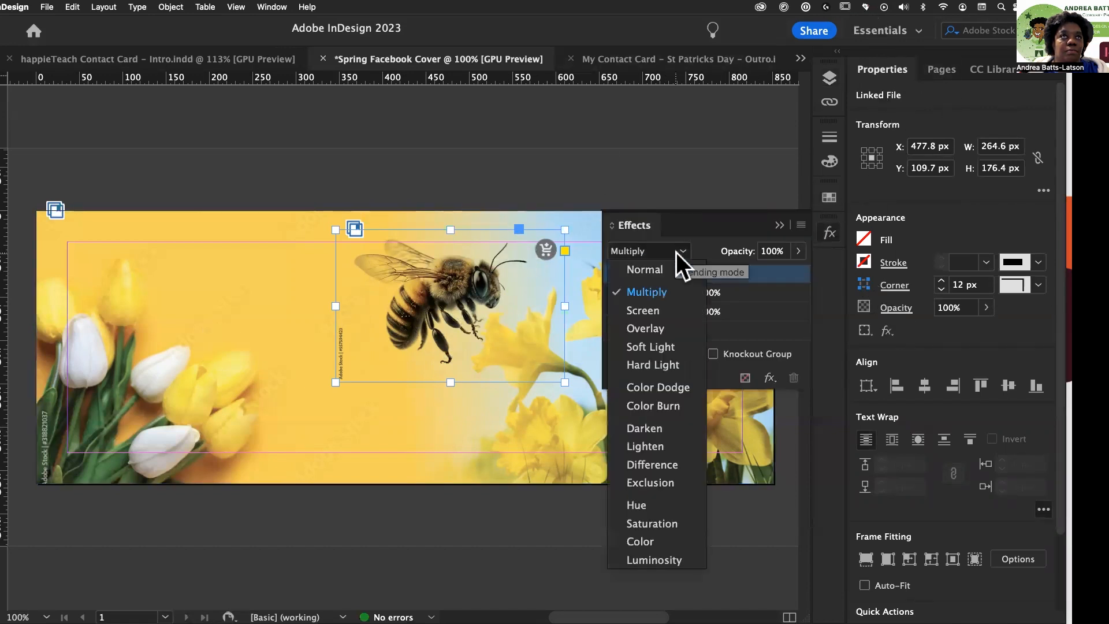
click(649, 267)
click(780, 224)
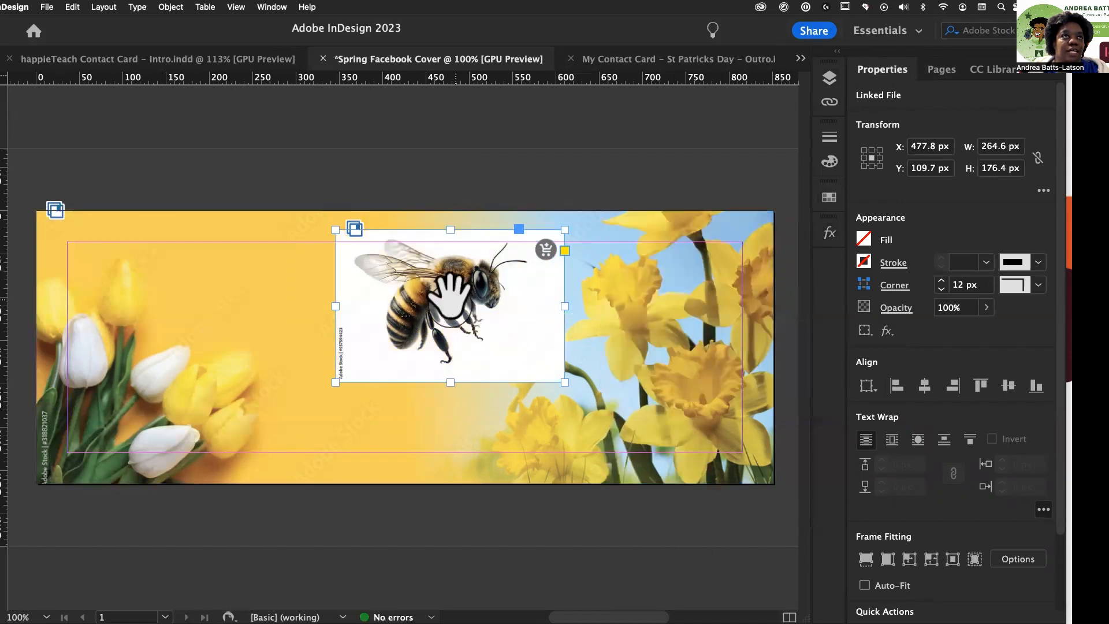
Tilt the bee image counterclockwise, scaled to about 234 × 156 px and centred near X 600 px, Y 83 px beside the daffodils
drag(383, 255, 453, 253)
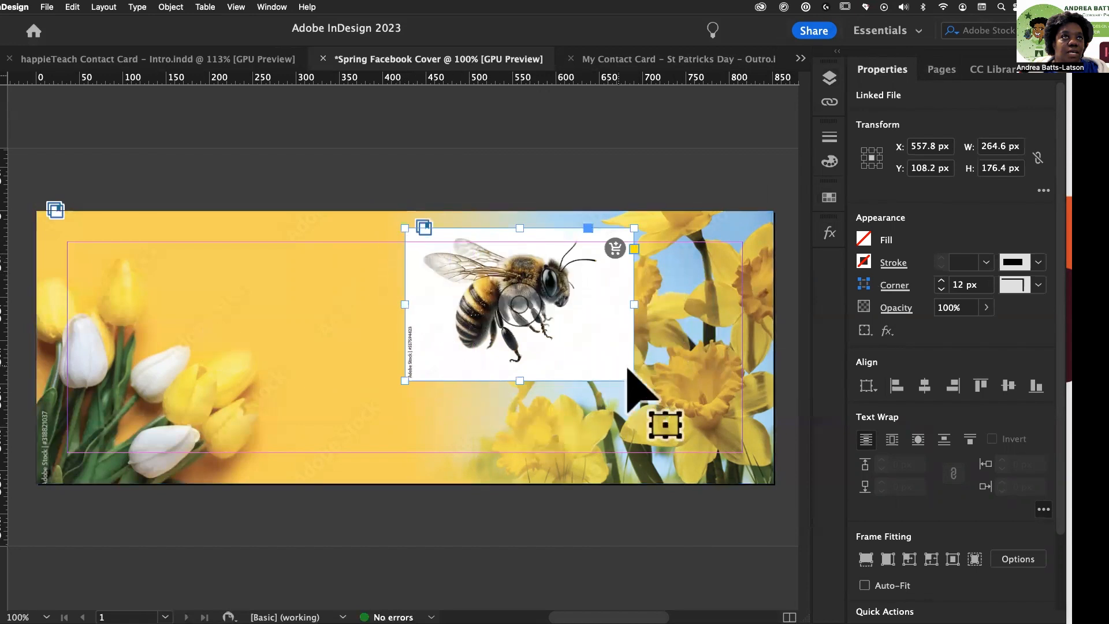
drag(639, 386, 658, 338)
drag(483, 329, 502, 304)
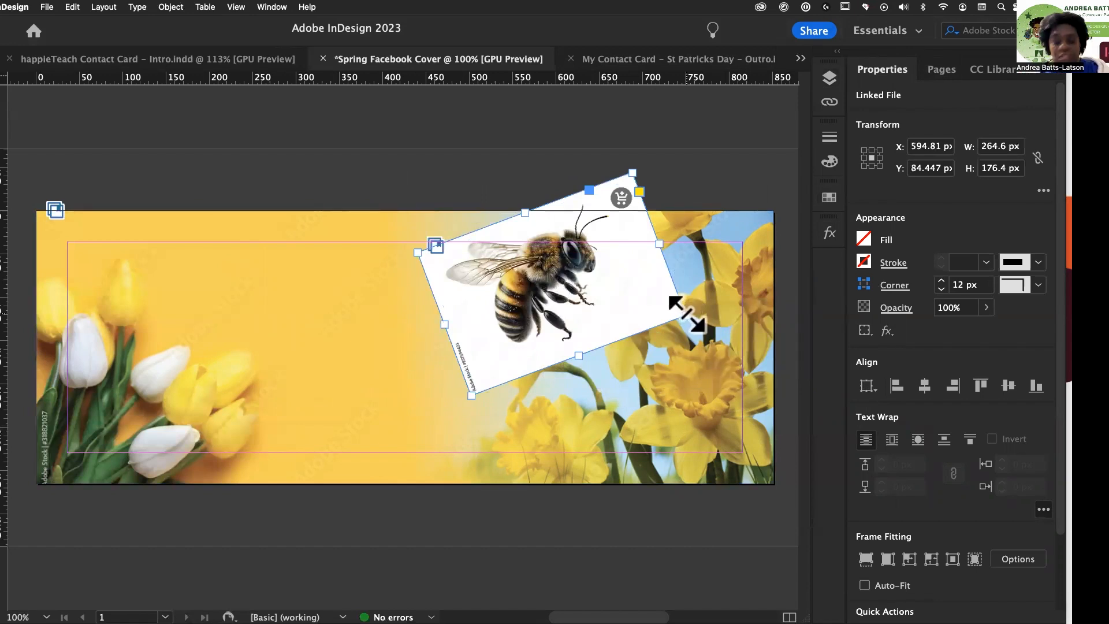
drag(686, 313, 654, 308)
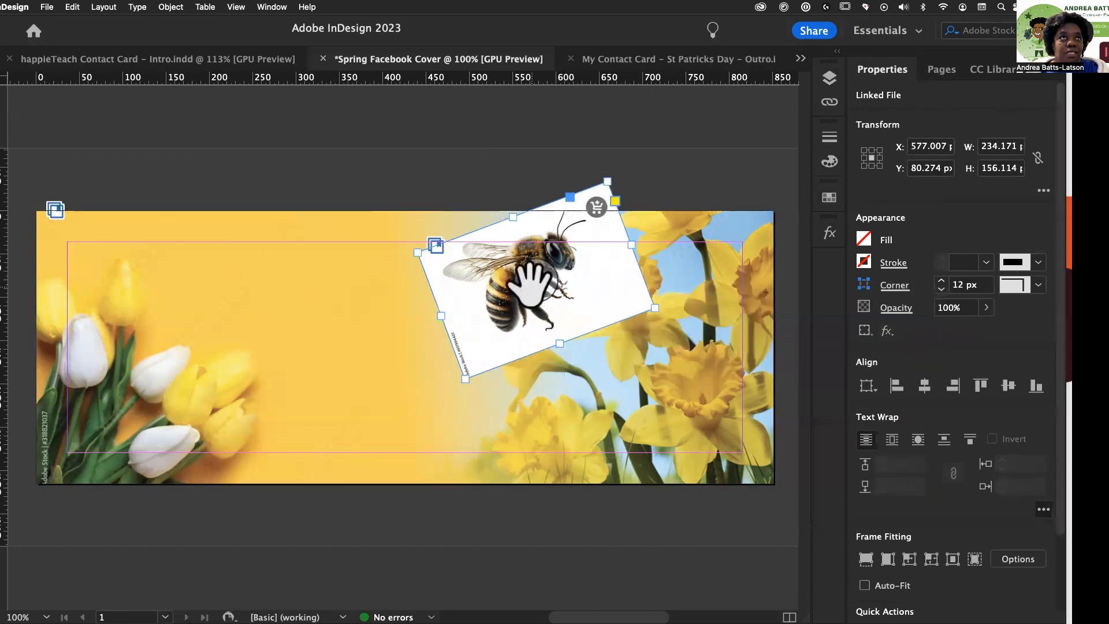
mouse_move(493, 299)
mouse_down()
mouse_move(524, 283)
mouse_move(513, 301)
mouse_up()
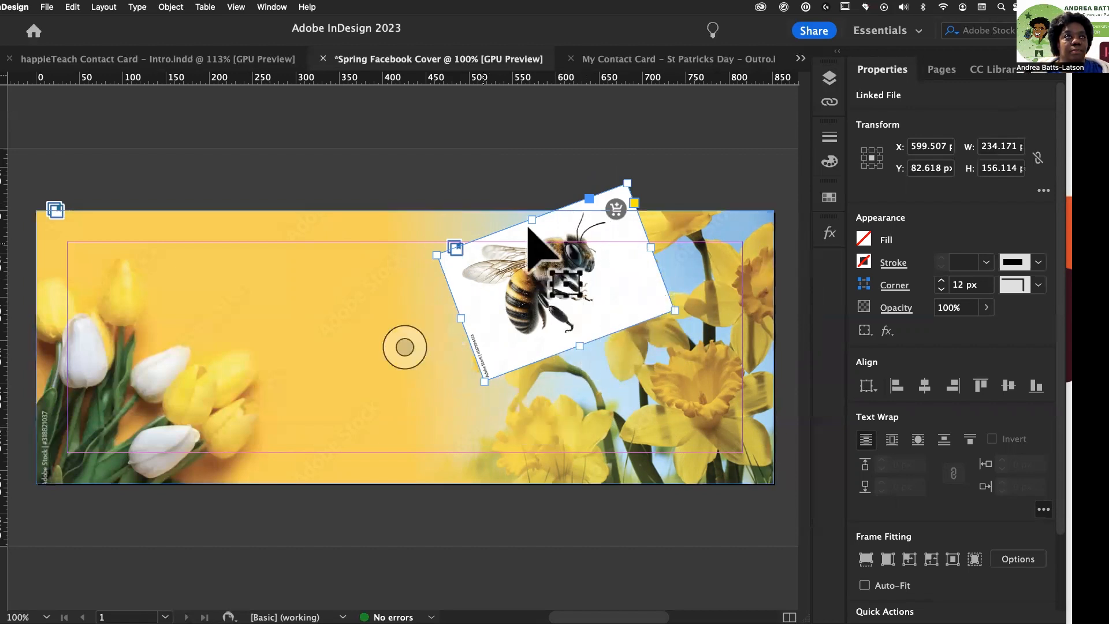
Set the bee image's blending mode to Multiply to blend its white background into the flowers
click(828, 234)
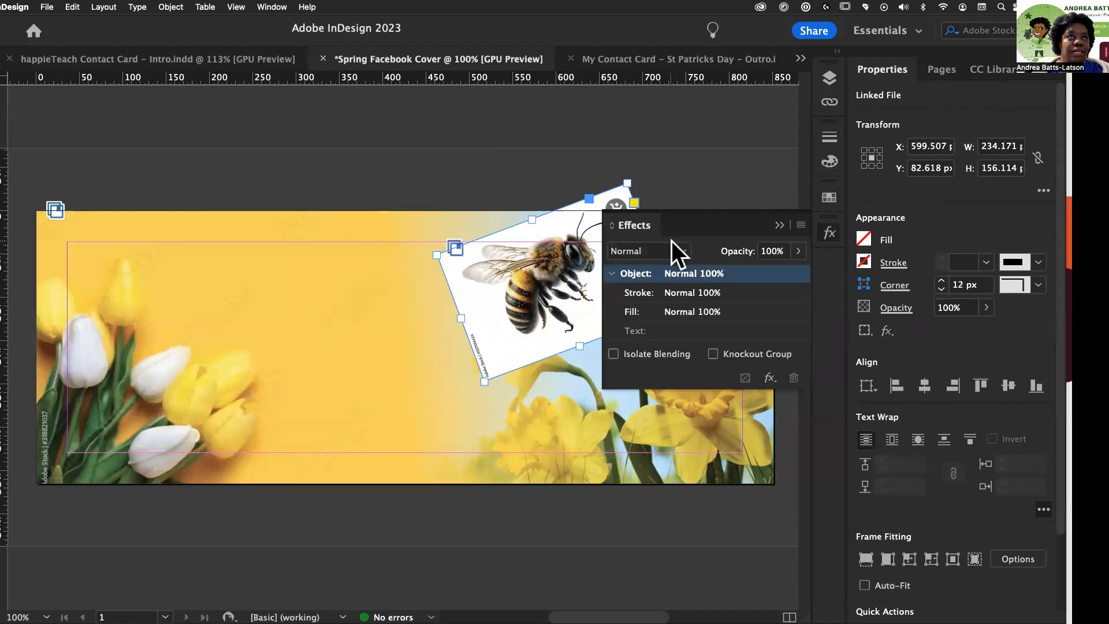
click(683, 251)
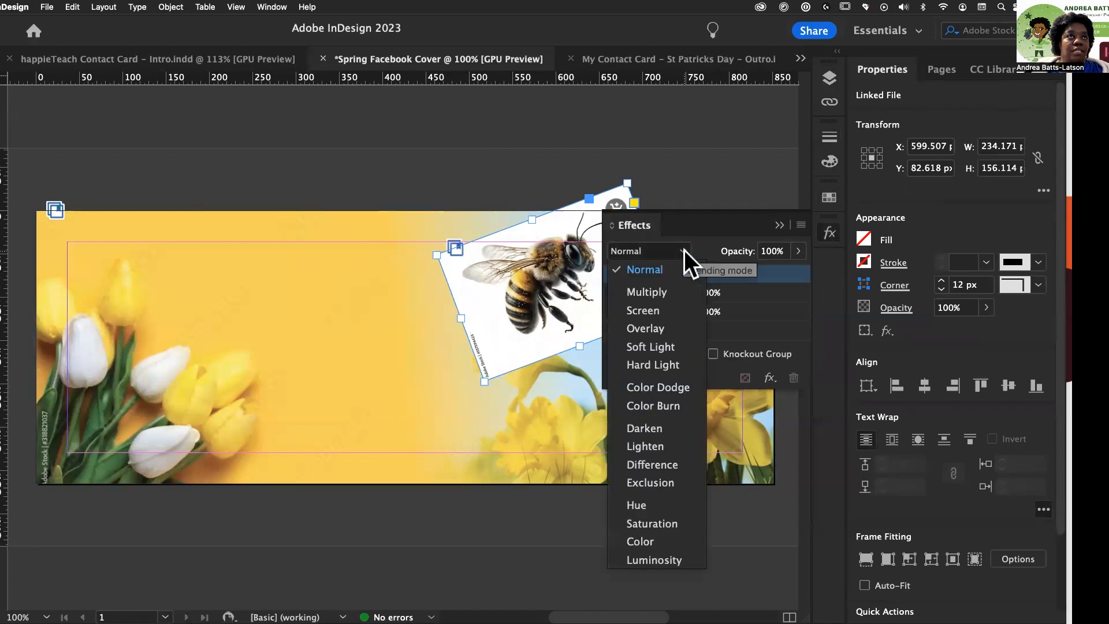
click(667, 296)
click(779, 224)
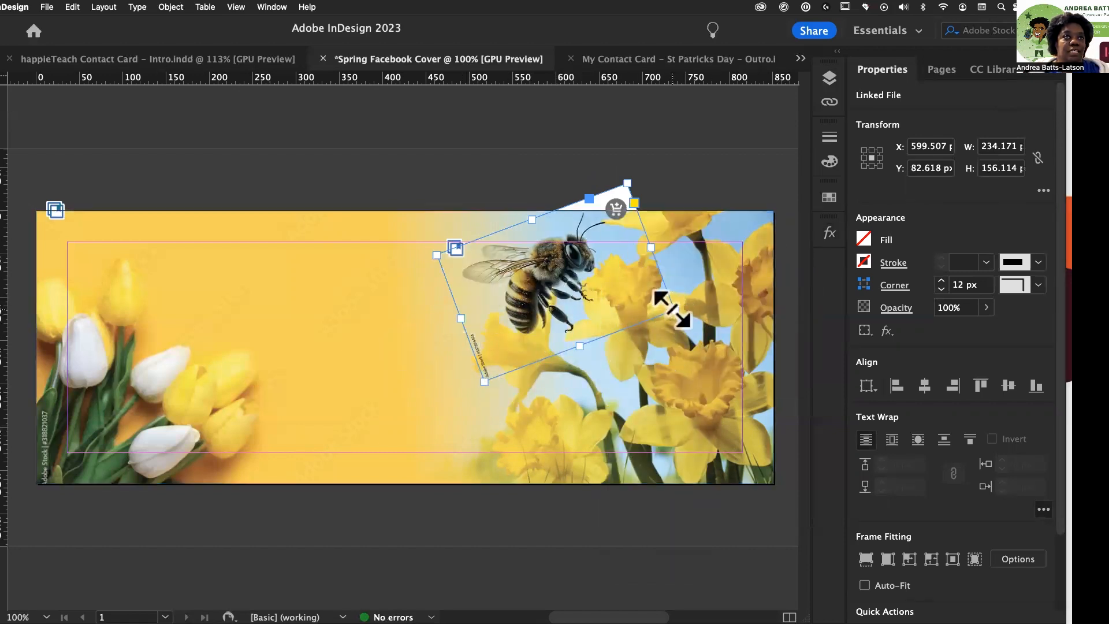
Rotate the bee image clockwise to about -7.5° and position it over the daffodils at about X 634 px, Y 83 px
drag(527, 304, 537, 297)
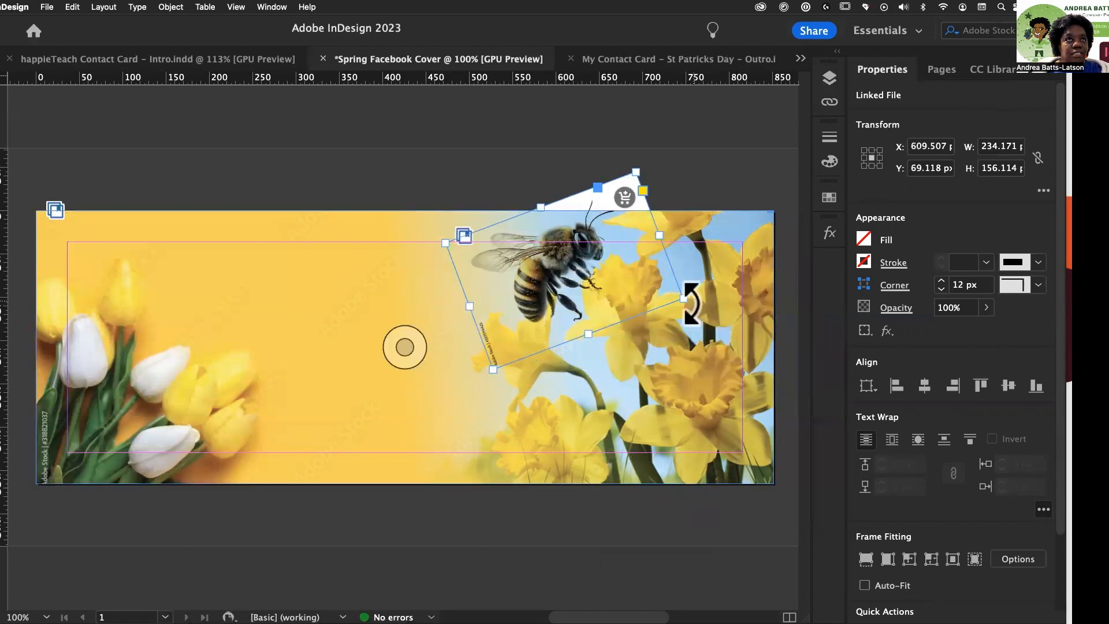
mouse_move(689, 305)
mouse_down()
mouse_move(701, 335)
mouse_move(681, 314)
mouse_up()
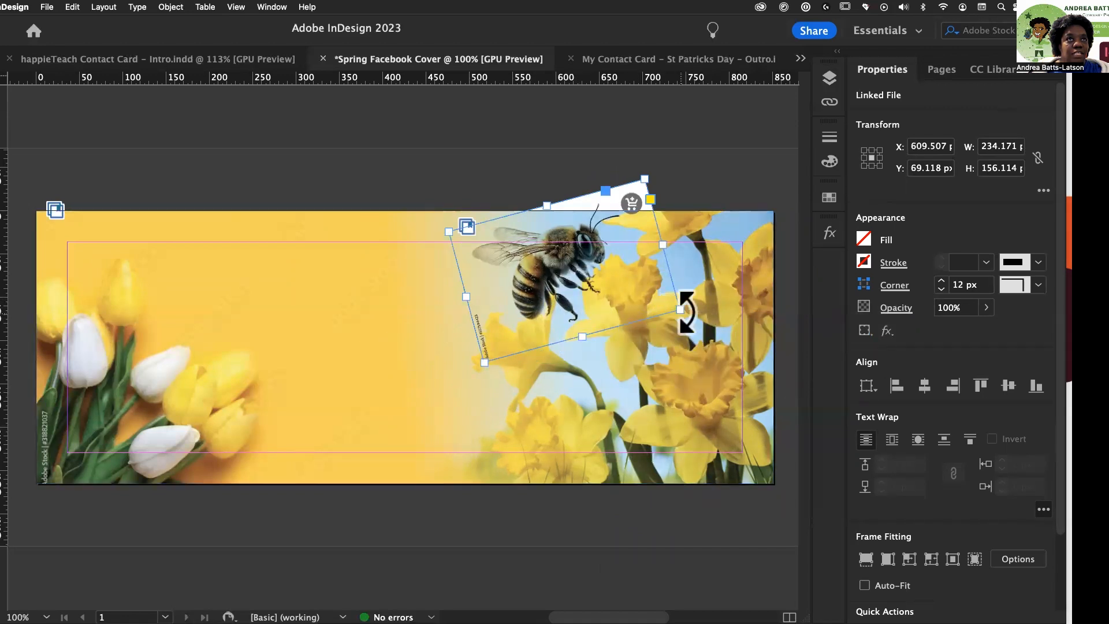
drag(686, 317, 663, 371)
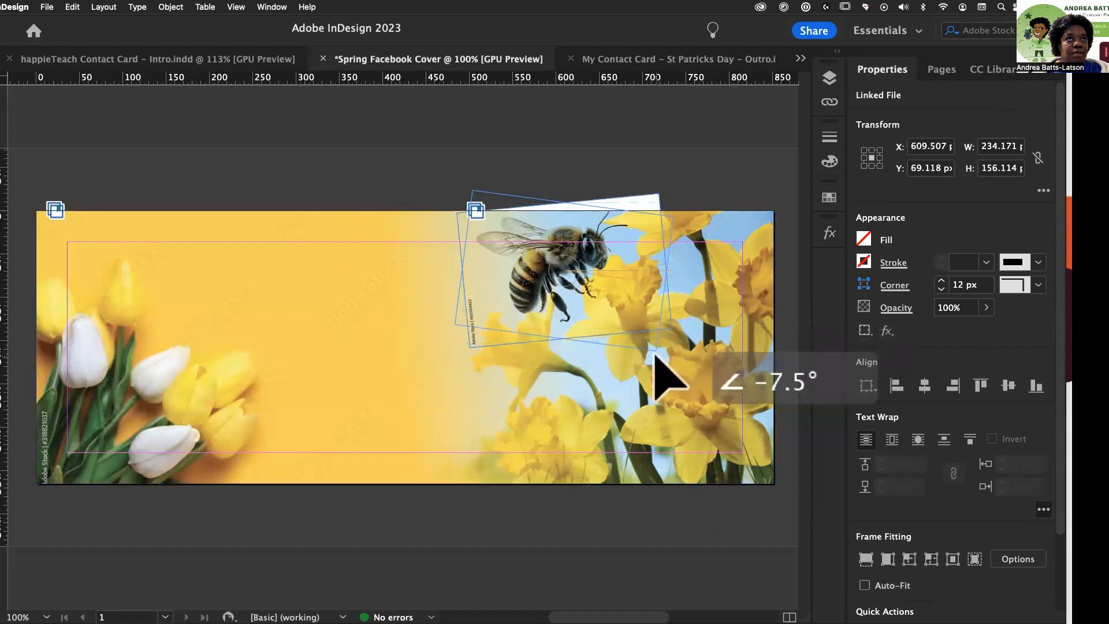
mouse_move(517, 274)
mouse_down()
mouse_move(493, 282)
mouse_move(530, 283)
mouse_move(513, 289)
mouse_up()
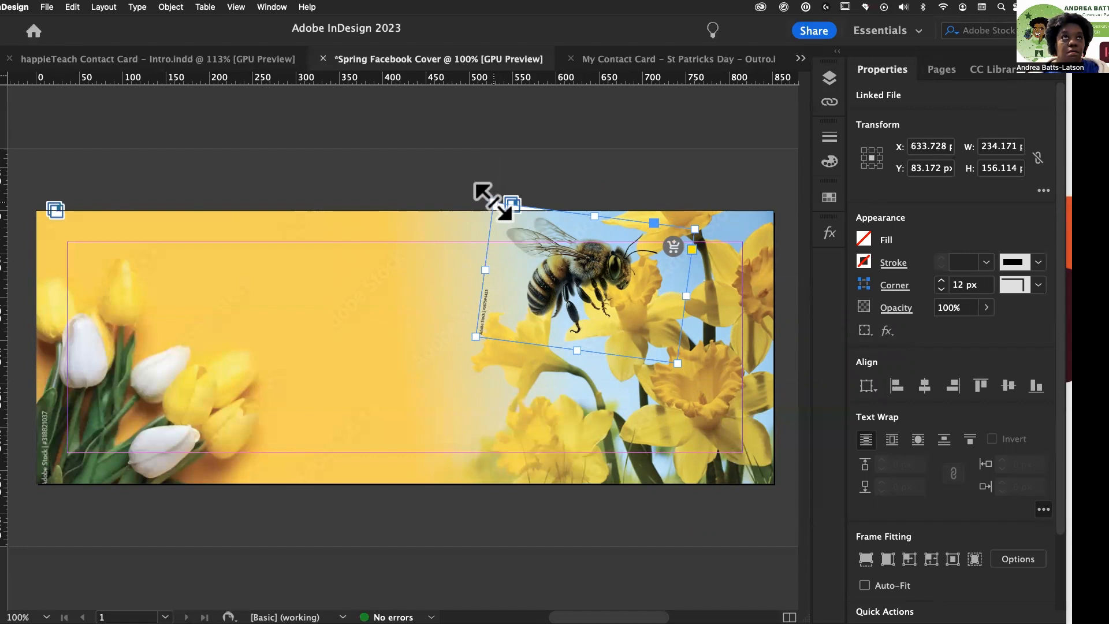
Scale the bee image down to about 211 × 141 px and tilt it slightly further clockwise over the upper daffodils
drag(491, 202, 522, 211)
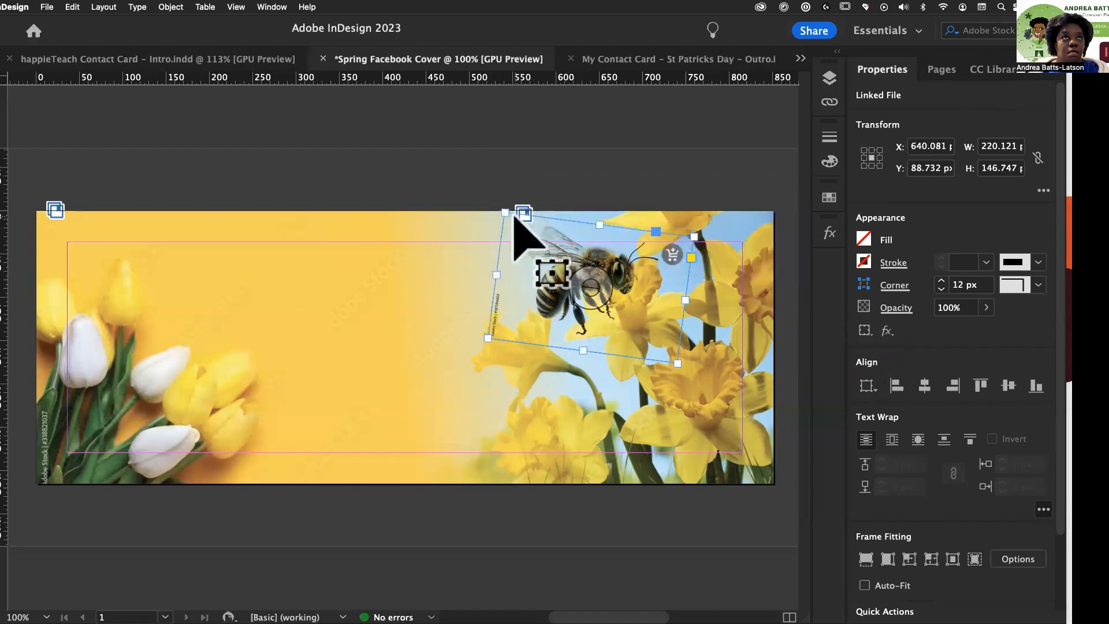
drag(503, 212, 522, 220)
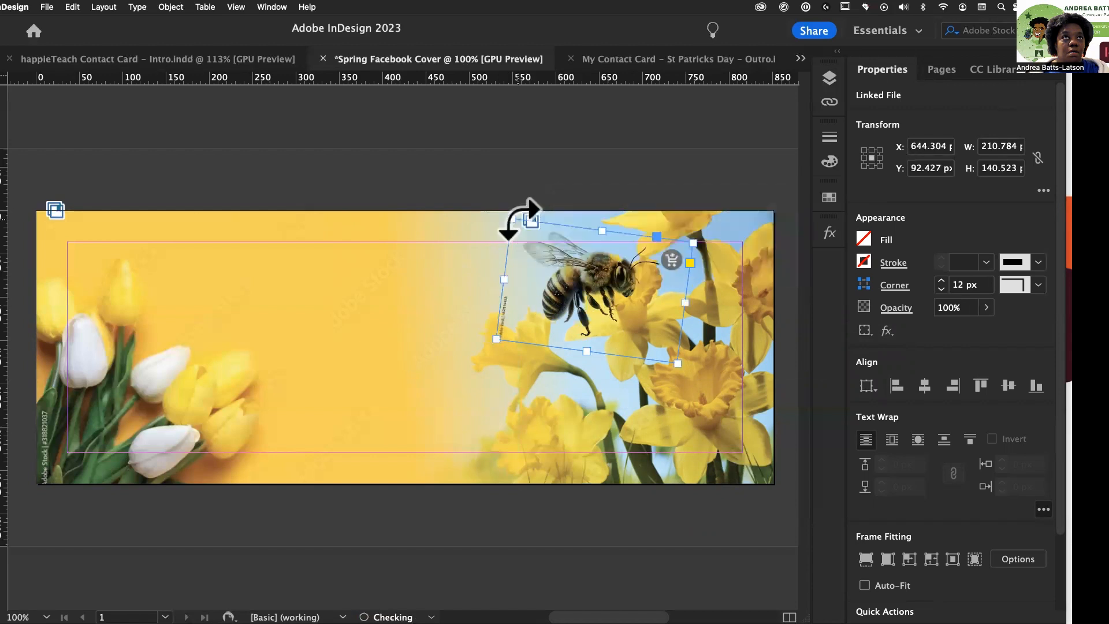
drag(579, 346, 544, 306)
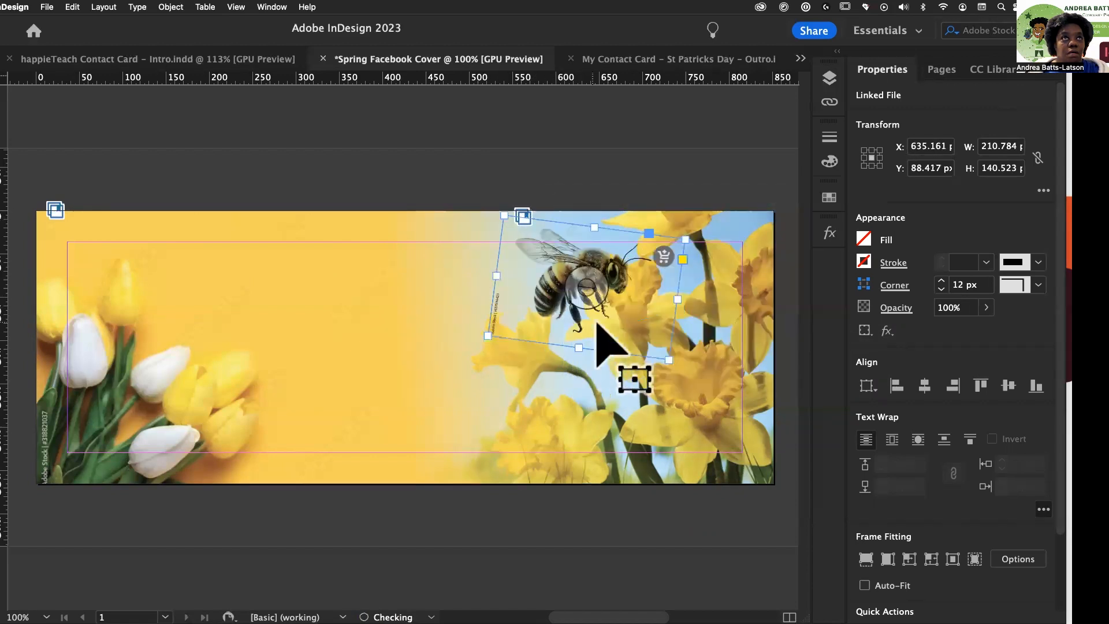
drag(681, 369, 678, 399)
drag(543, 289, 539, 282)
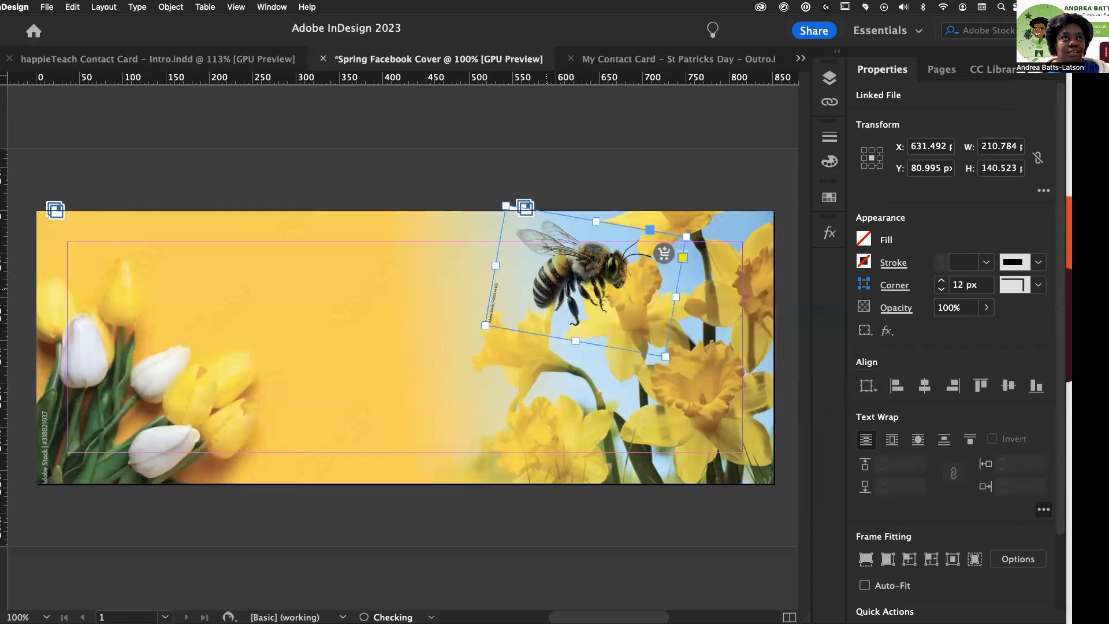
Nudge the bee image right to about X 639 px, deselect it and display the page in preview mode
key(Right)
key(Right)
key(Right)
key(Right)
key(Right)
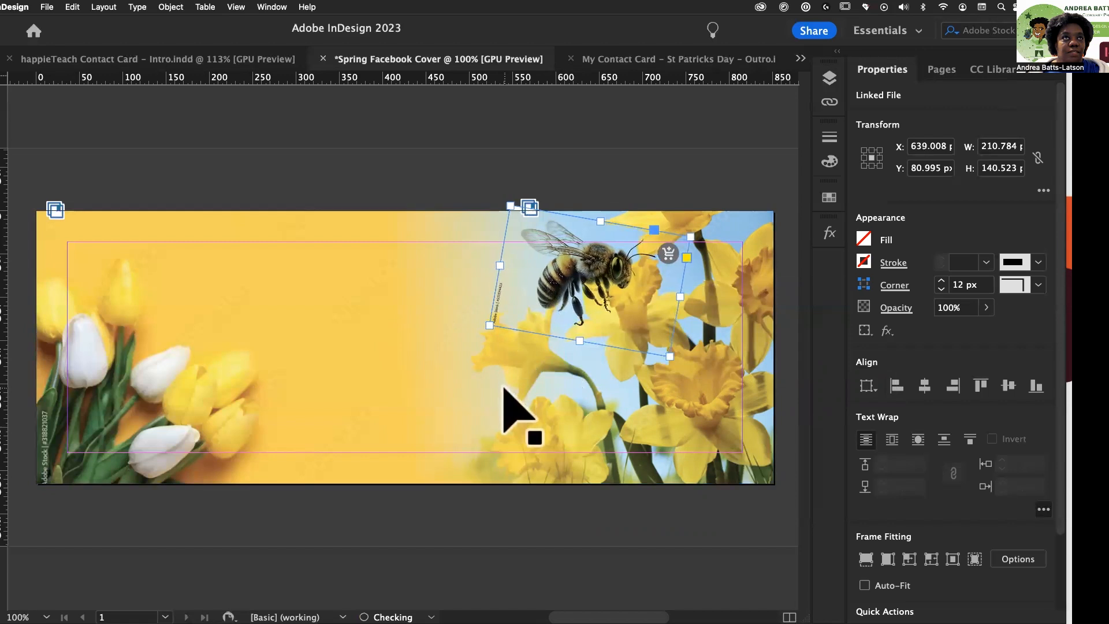
click(269, 131)
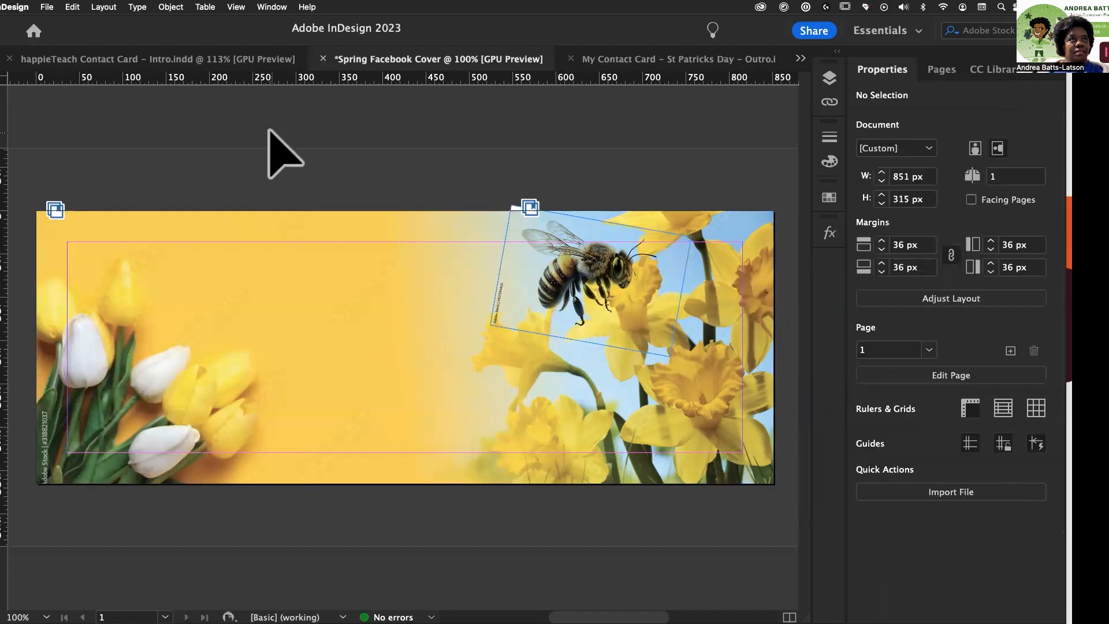
key(w)
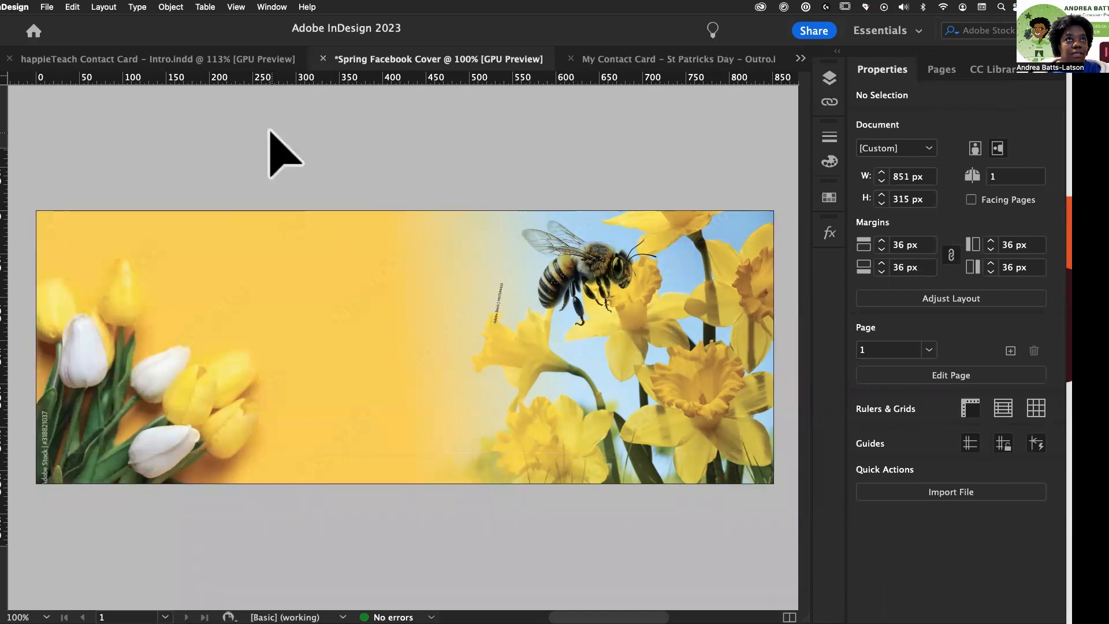
Fine-tune the bee image's position to about X 638 px, Y 81 px beside the upper daffodil, leaving it deselected
click(574, 327)
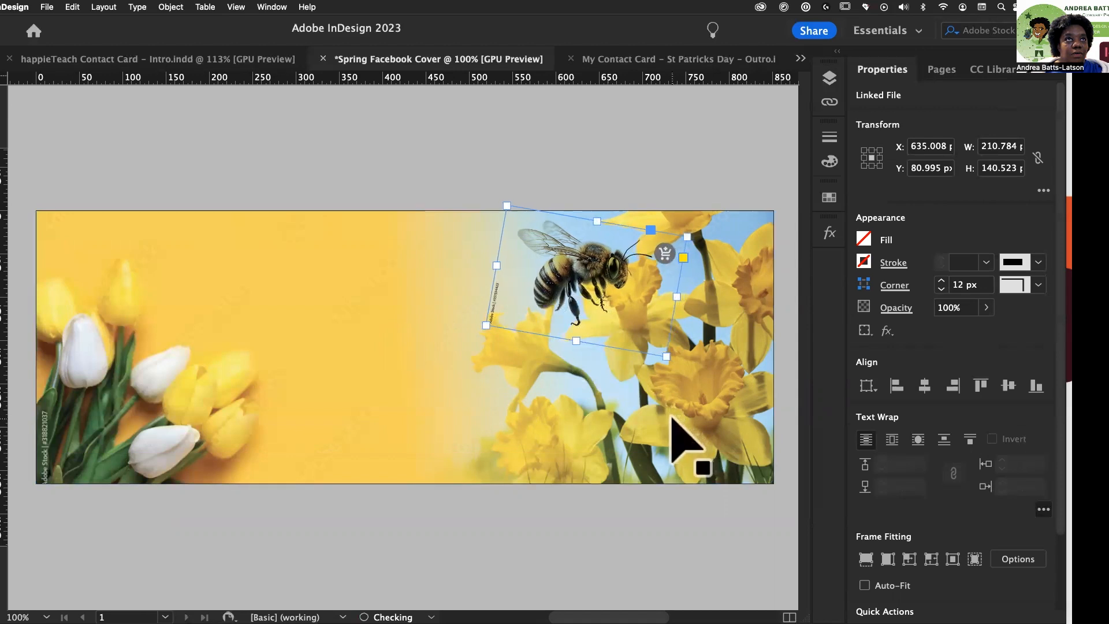
key(Right)
key(Right)
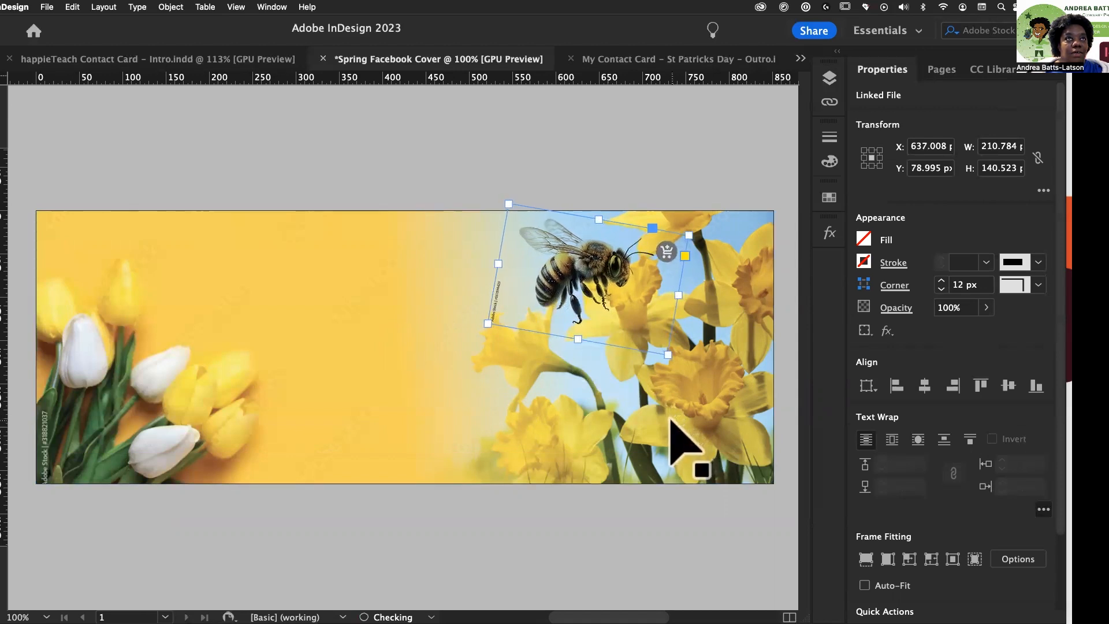
key(Right)
key(Down)
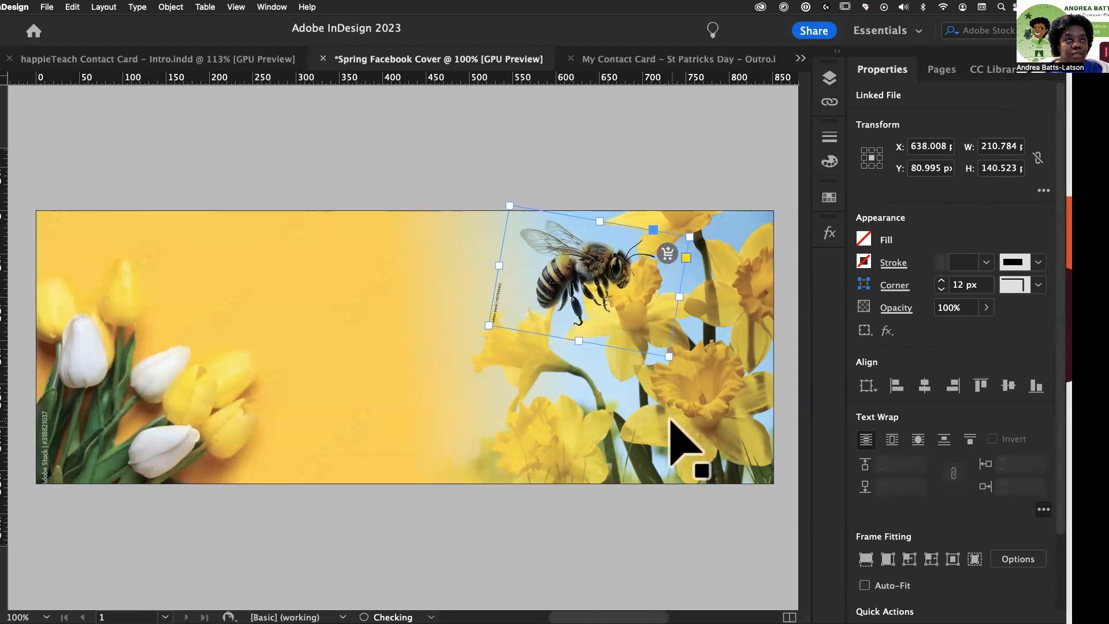
click(348, 153)
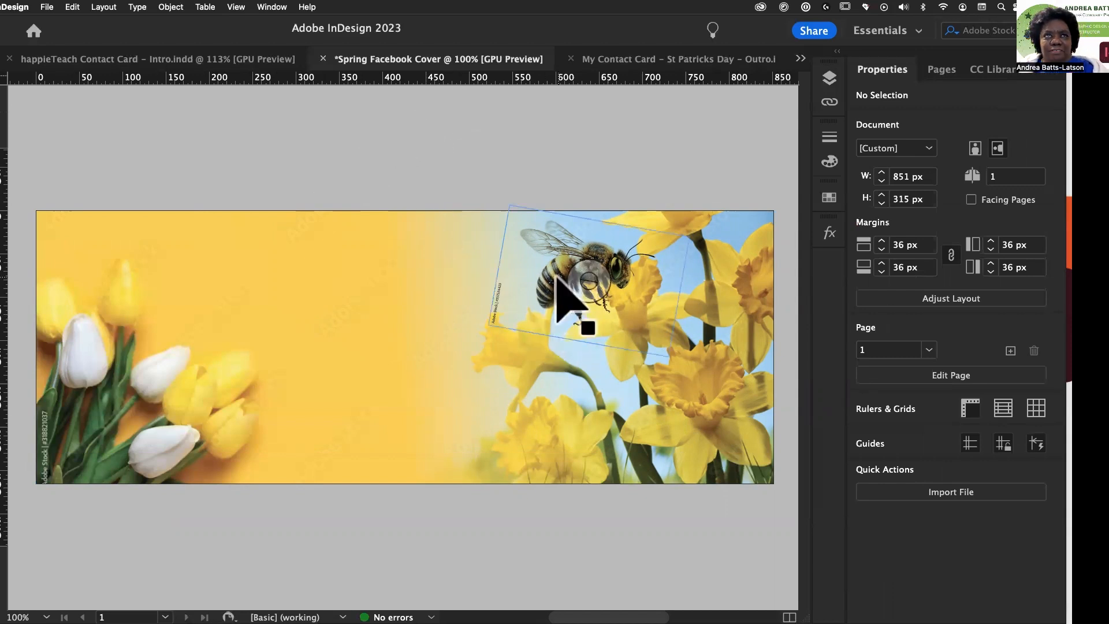
Try the bee image over the lower daffodil at about X 730 px, Y 191 px
drag(557, 297, 616, 411)
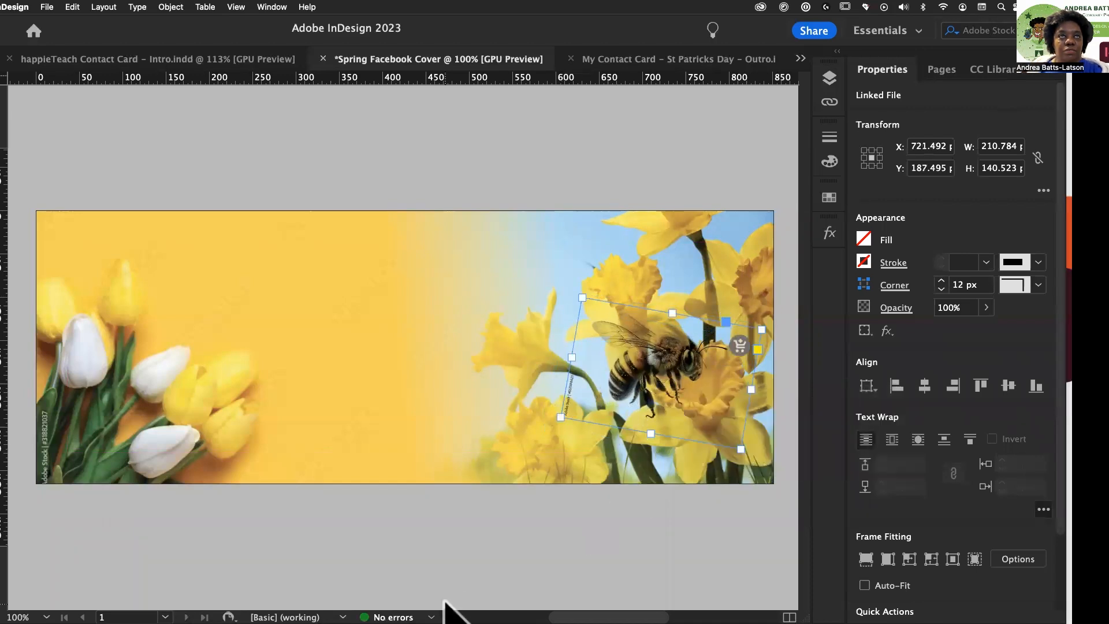
key(Right)
key(Right)
key(Right)
key(Right)
key(Right)
key(Right)
key(Right)
key(Right)
key(Right)
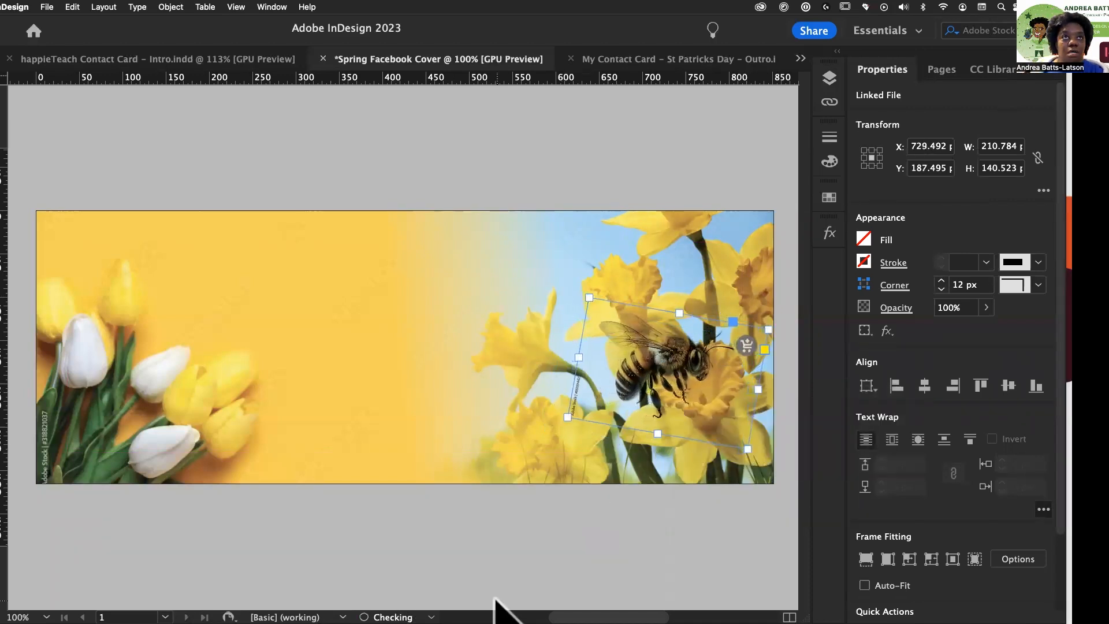
key(Down)
key(Down)
key(Down)
key(Down)
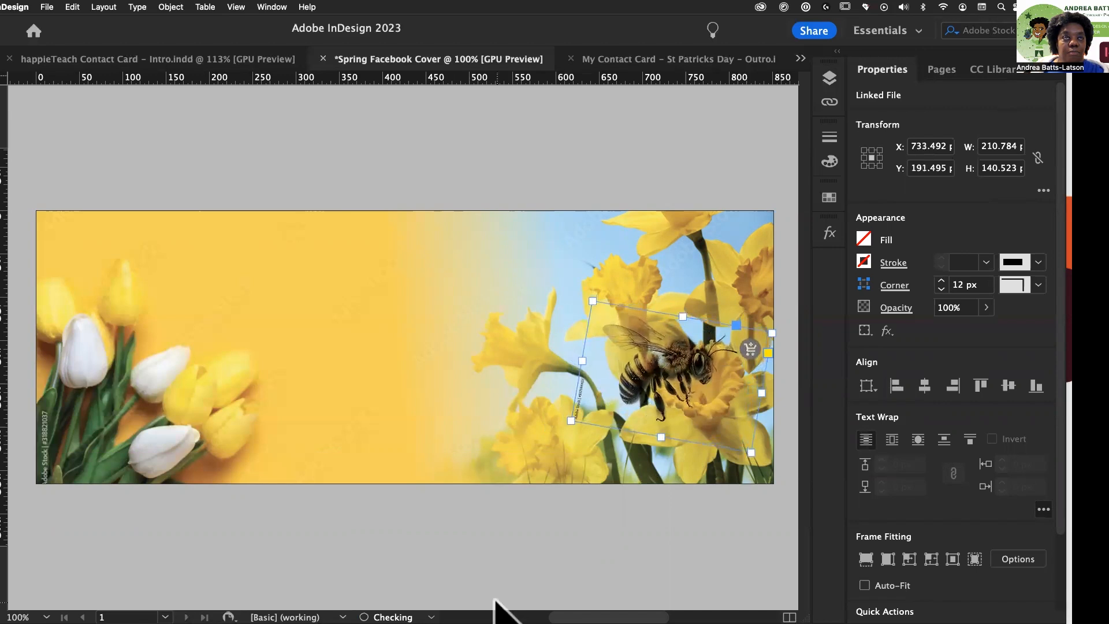
key(Down)
key(Down)
key(Down)
key(Left)
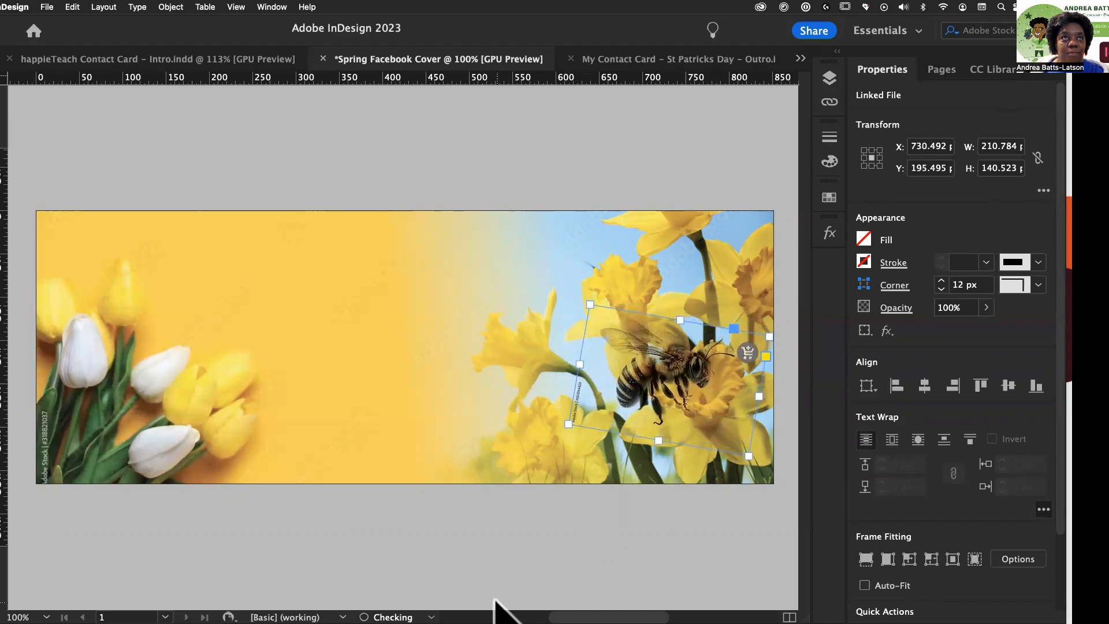
key(Up)
key(Up)
key(Up)
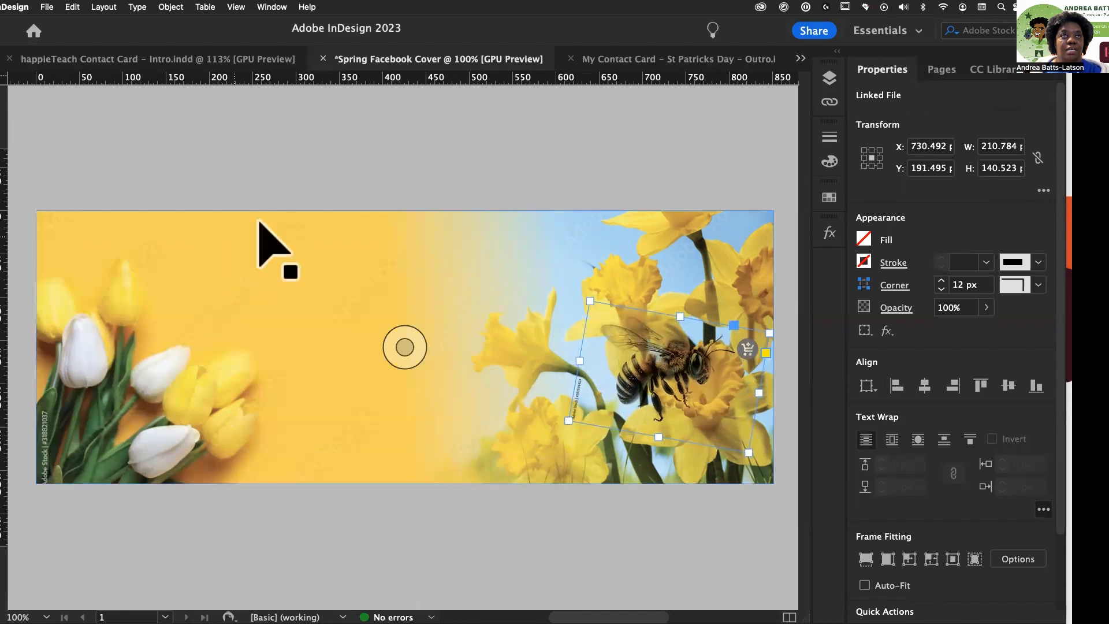
click(266, 231)
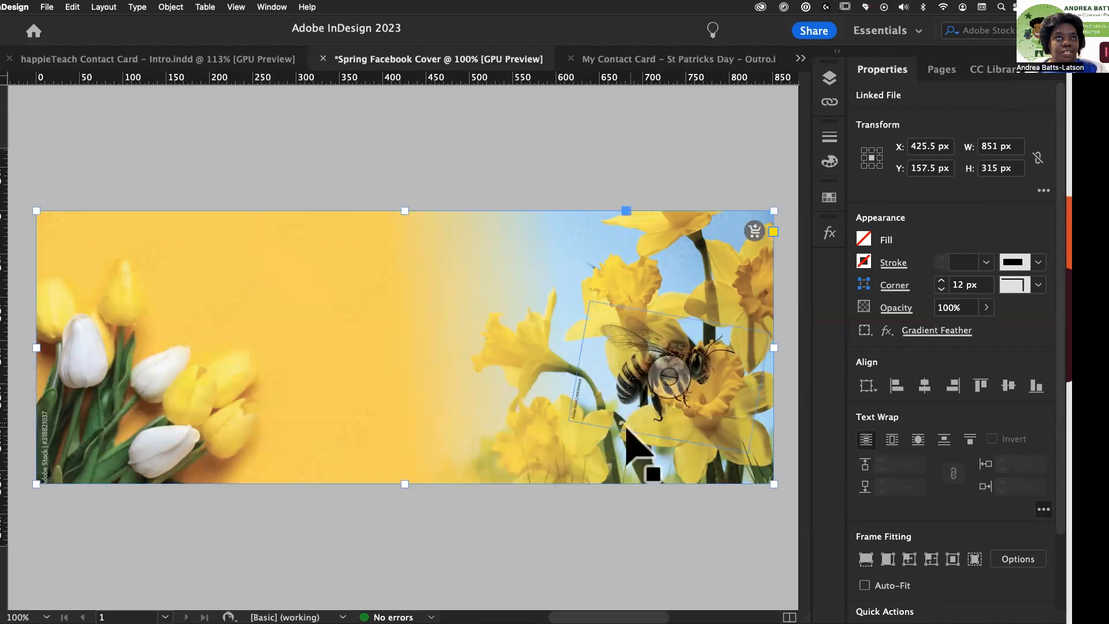
click(282, 179)
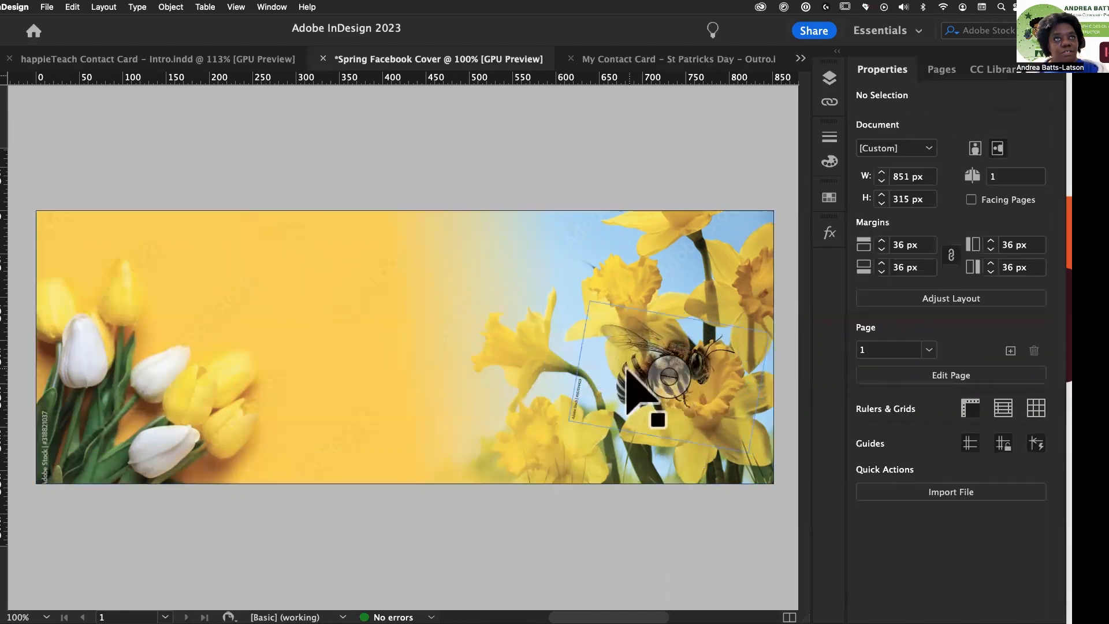
Move the bee image back to the upper daffodil at about X 641 px, Y 81 px and tilt it slightly further clockwise
click(626, 381)
drag(628, 382, 542, 289)
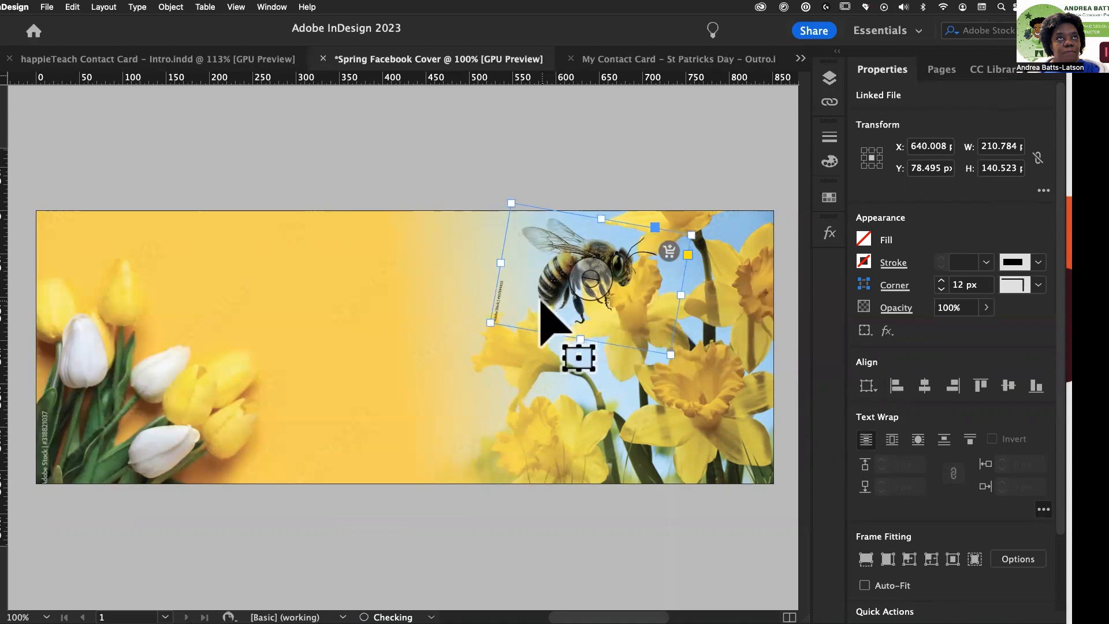
key(Down)
key(Up)
key(Up)
key(Right)
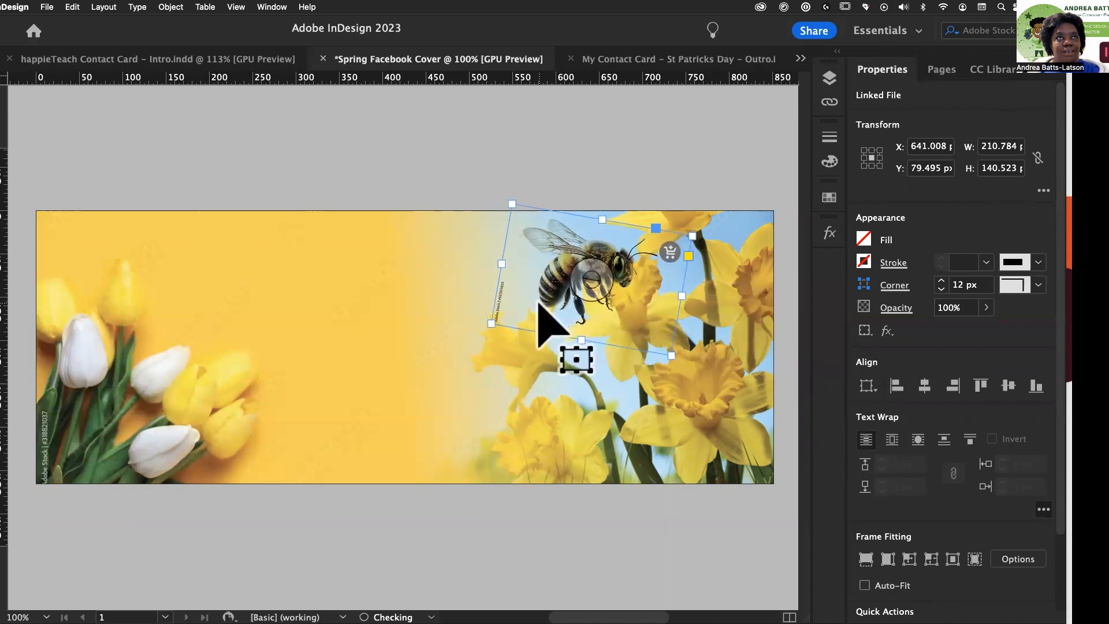
key(Down)
key(Down)
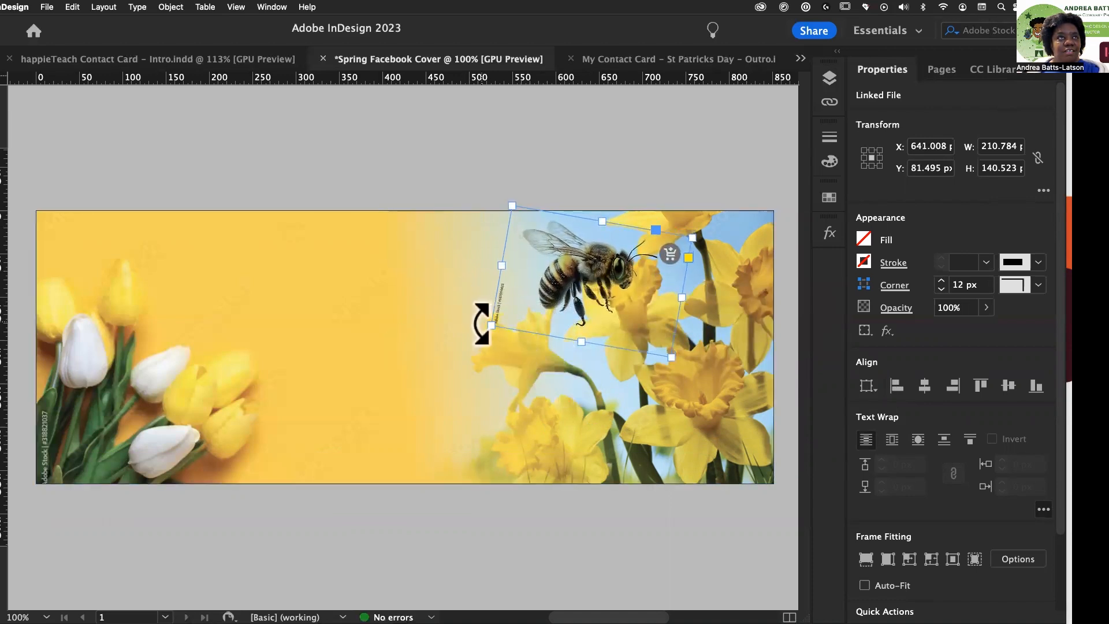
mouse_move(482, 322)
mouse_down()
mouse_move(483, 333)
mouse_move(484, 316)
mouse_up()
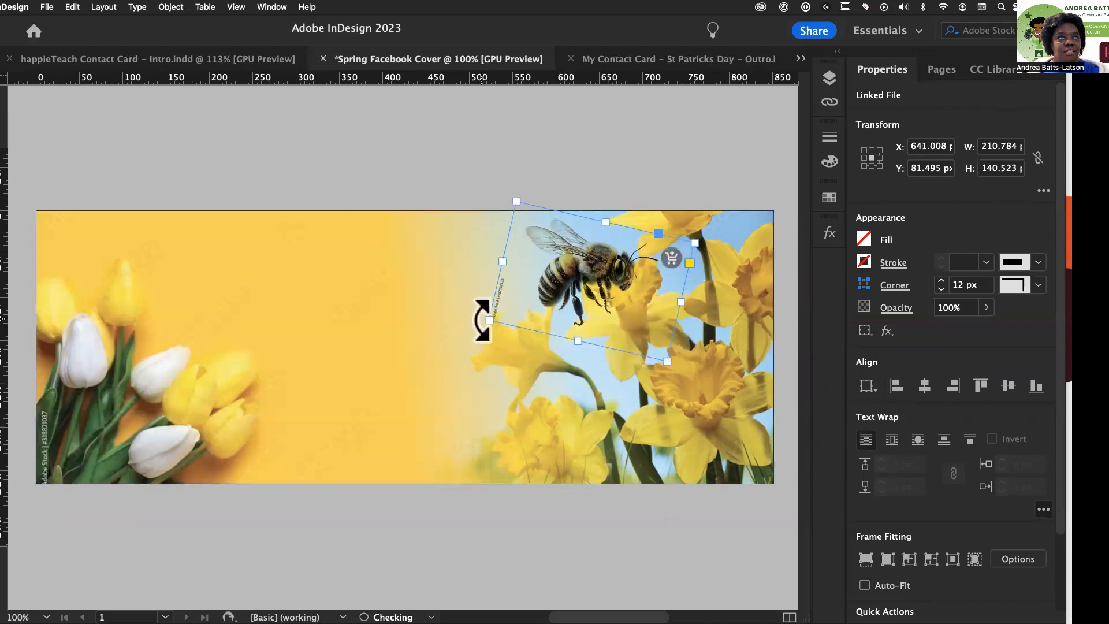
click(379, 199)
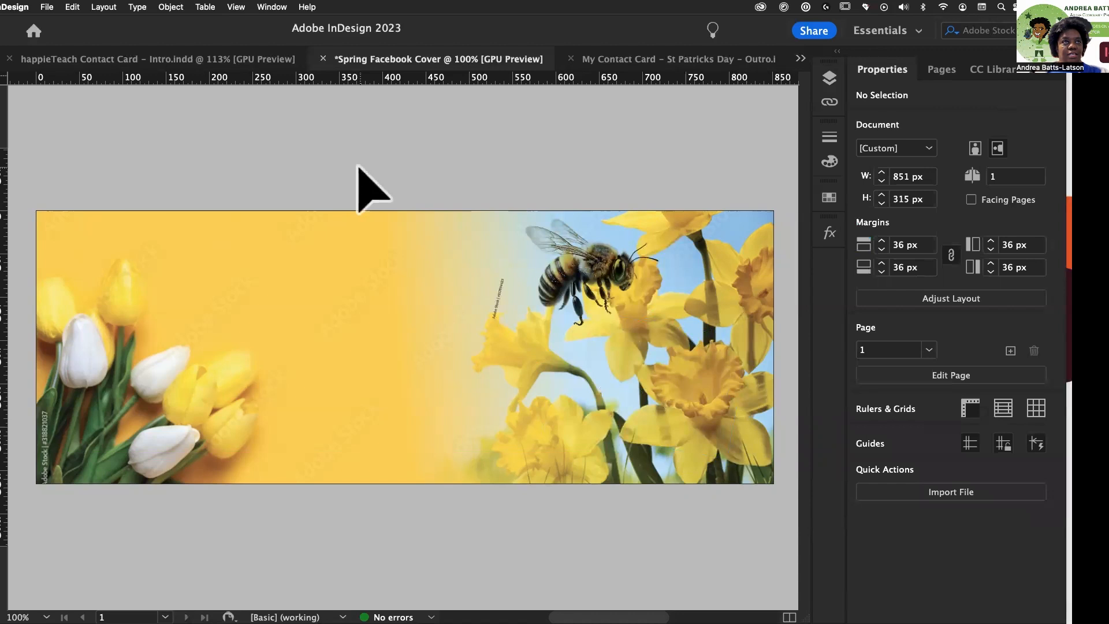
Make the hidden text object visible and centre its frame at about X 412.5 px, Y 153.5 px between the flowers
click(828, 76)
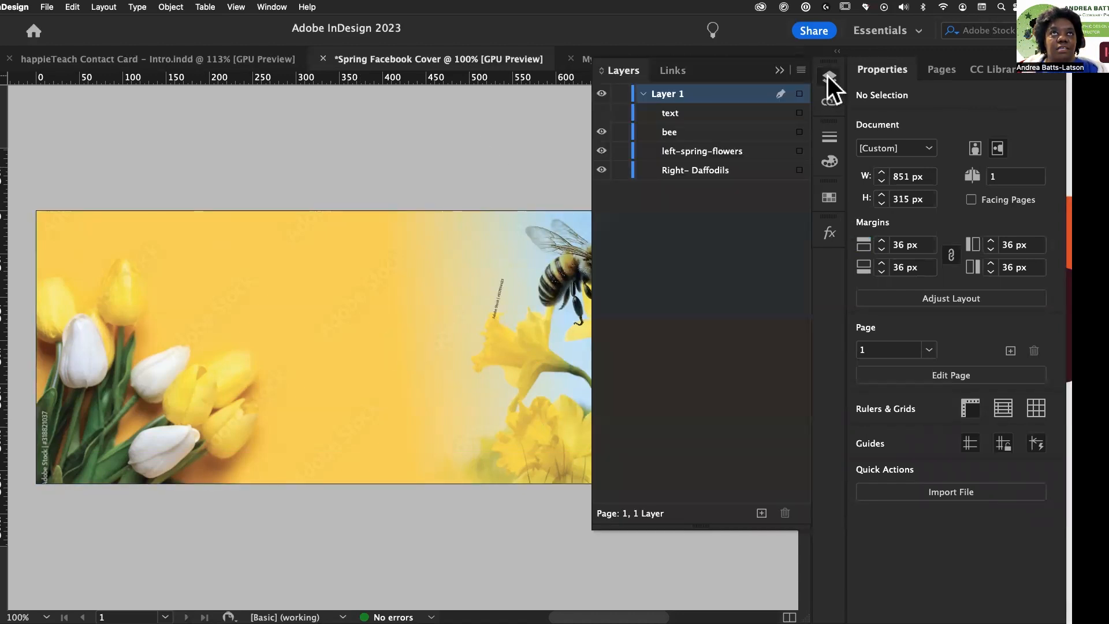
click(601, 115)
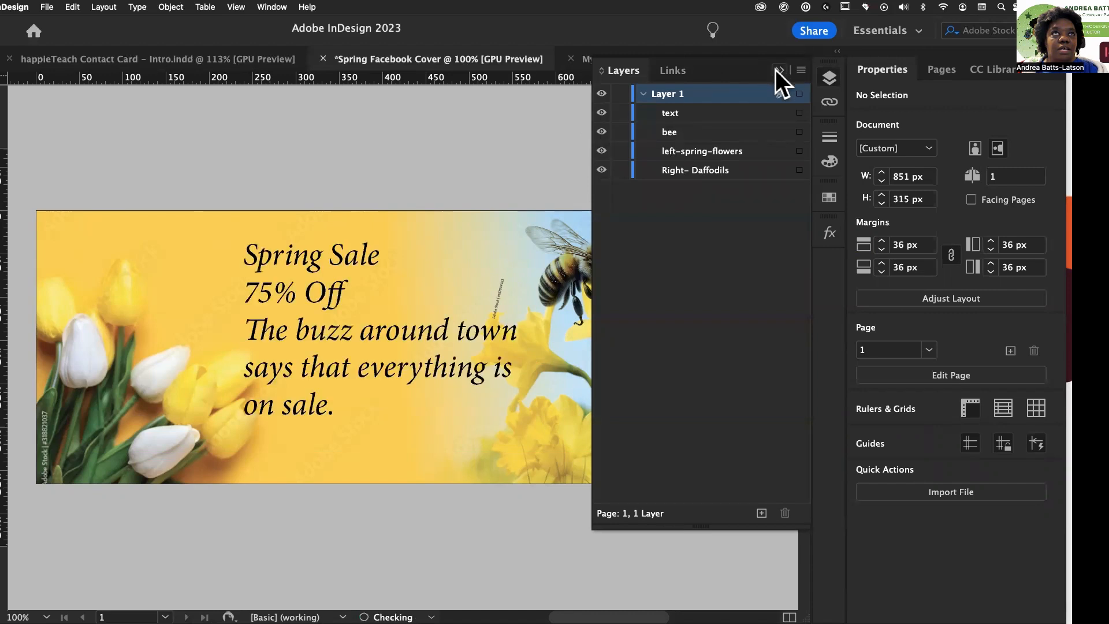
click(776, 70)
drag(310, 300, 335, 292)
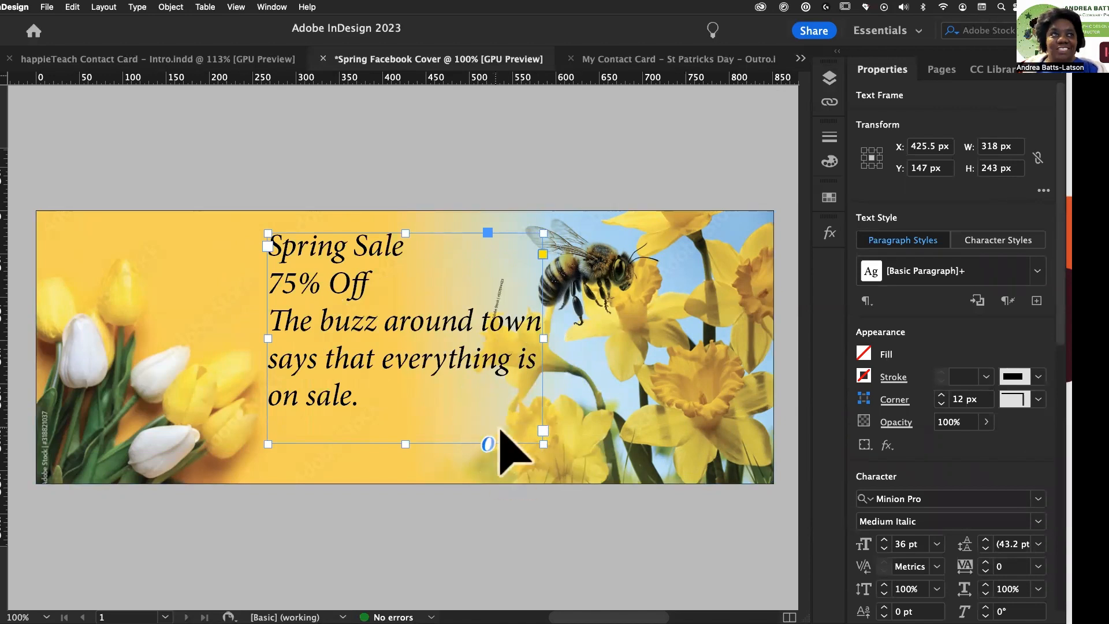
mouse_move(376, 324)
mouse_down()
mouse_move(361, 339)
mouse_move(364, 329)
mouse_up()
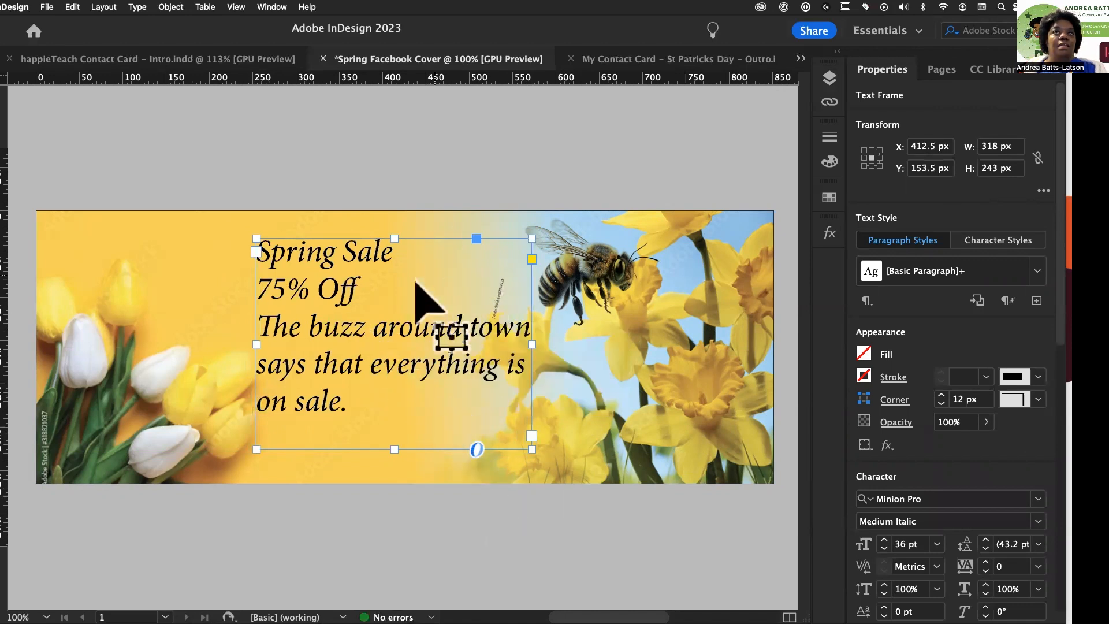
Set the "Spring Sale" heading in the Alkaline font
double_click(345, 247)
drag(400, 248, 228, 258)
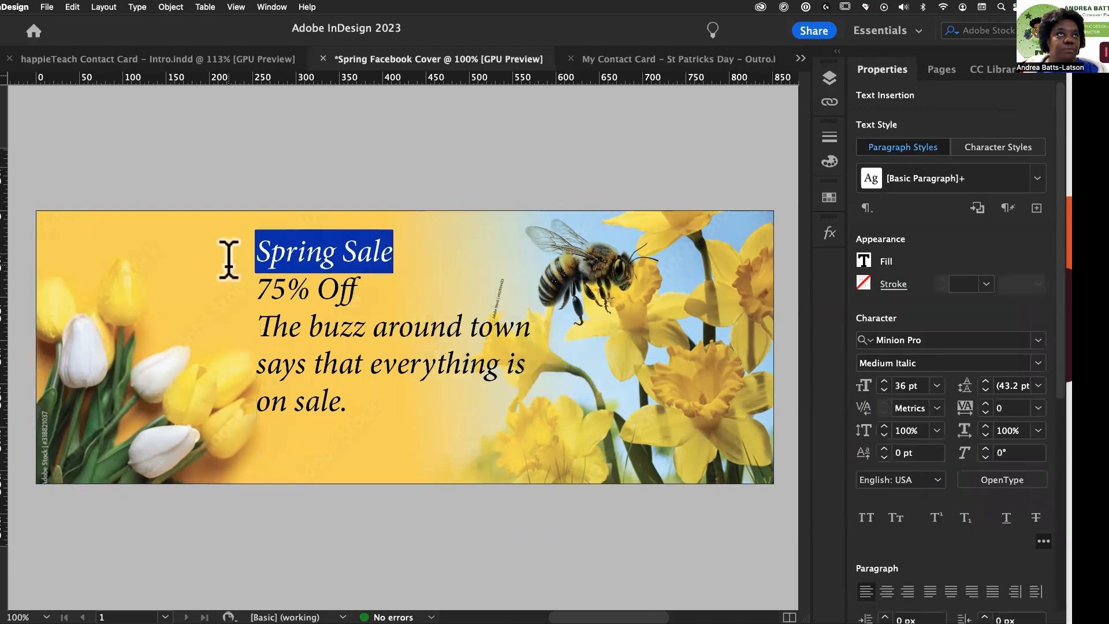
click(1038, 340)
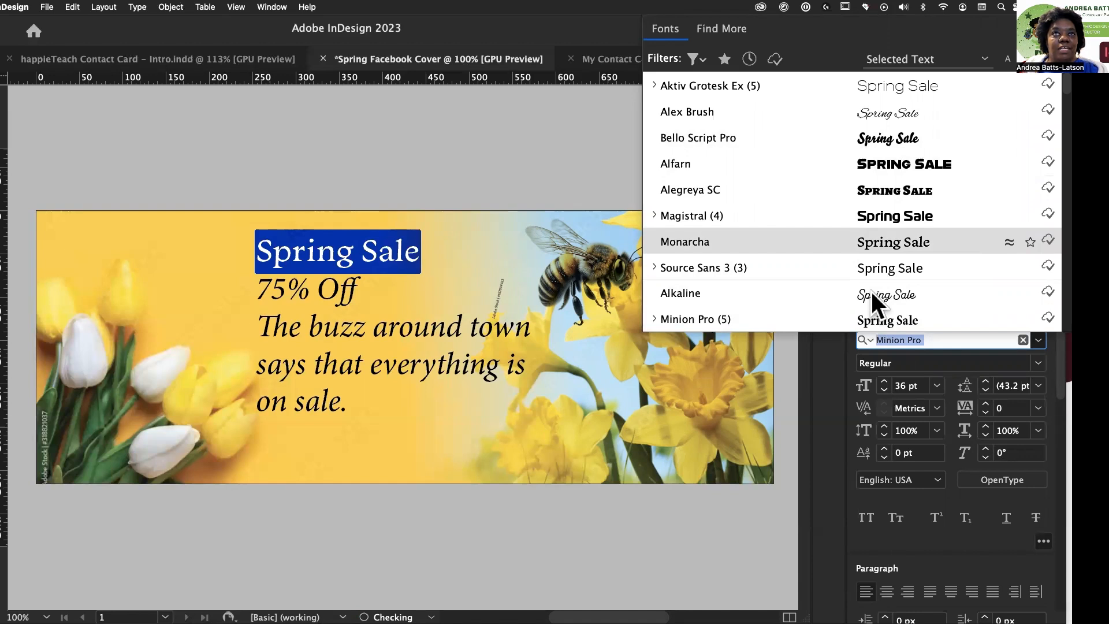
scroll(871, 292, down, 2)
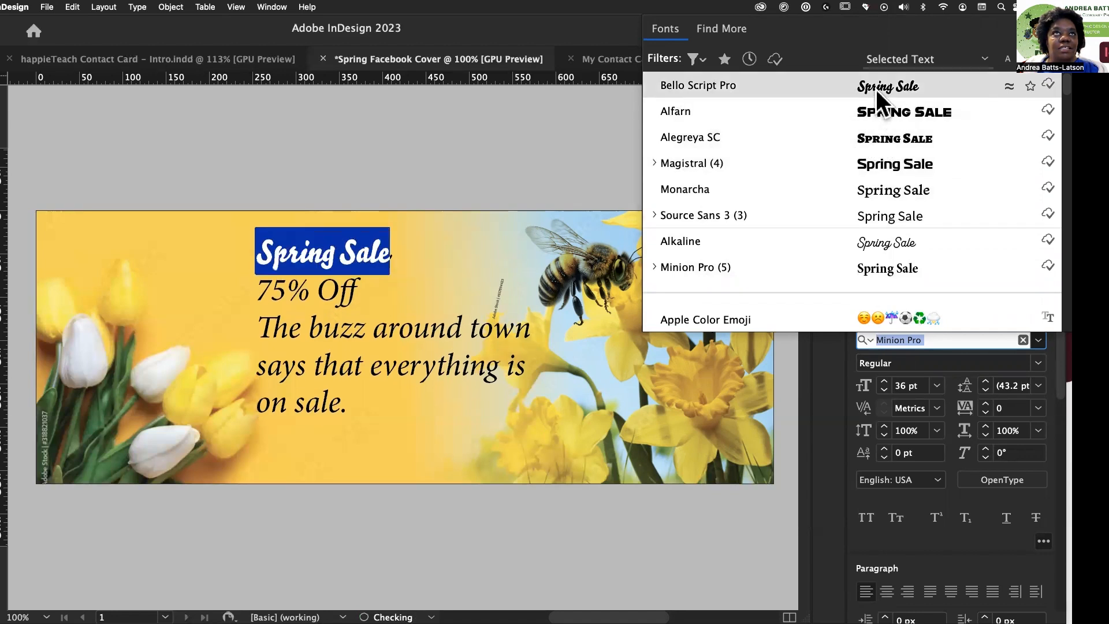
click(886, 244)
Enlarge the "Spring Sale" heading to 64 pt and move the text frame to about X 386.5 px, Y 149 px
click(883, 380)
click(884, 380)
click(884, 380)
click(884, 380)
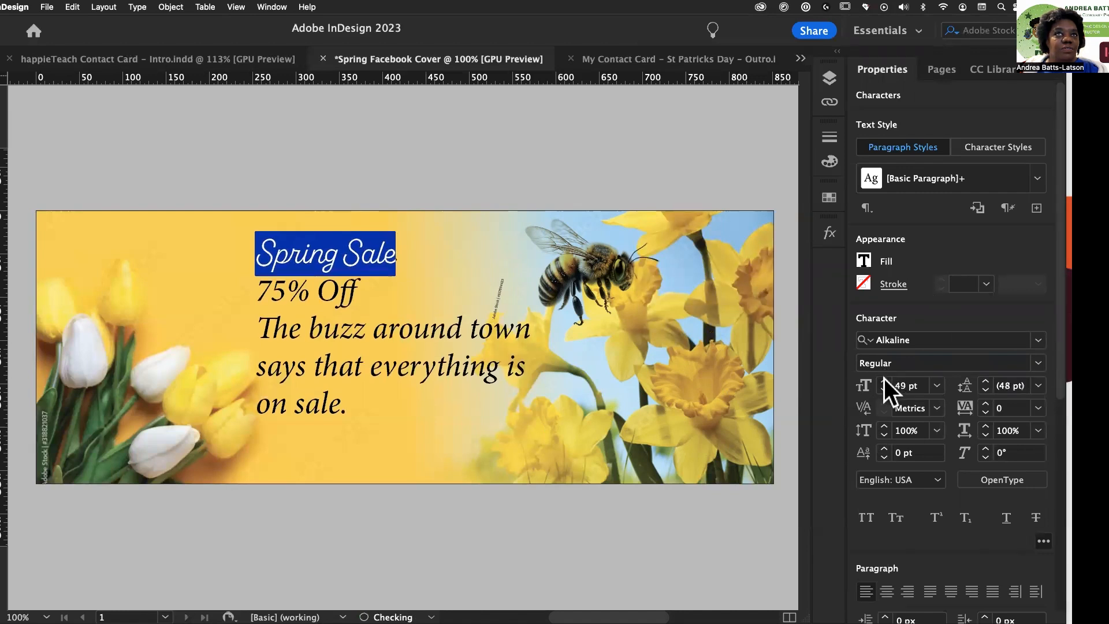
click(884, 379)
click(884, 379)
click(883, 379)
click(884, 379)
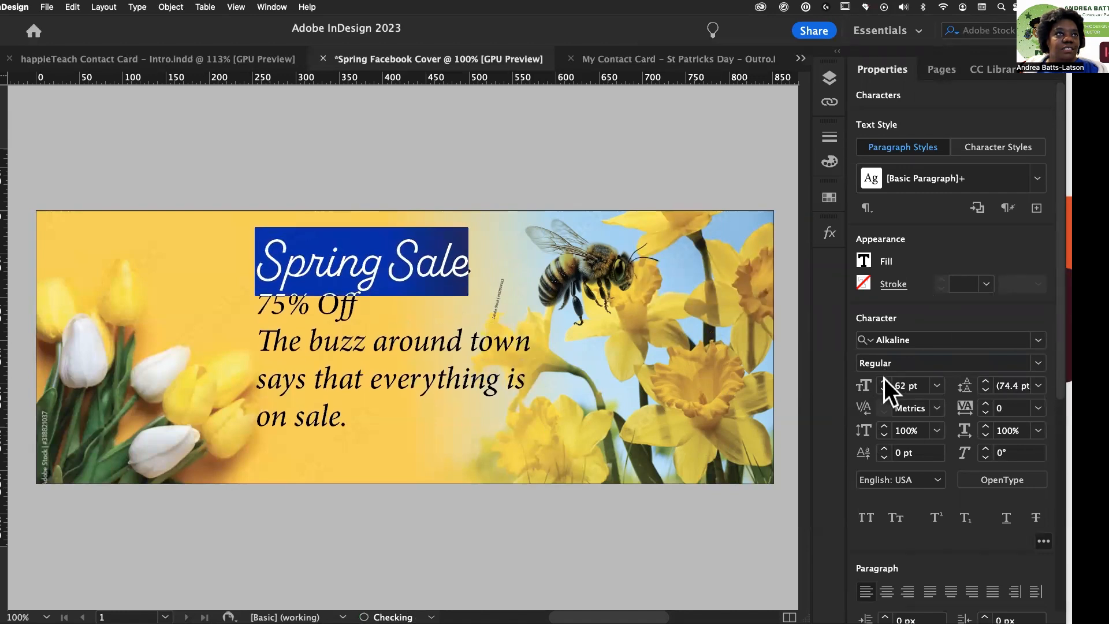
click(884, 379)
click(883, 379)
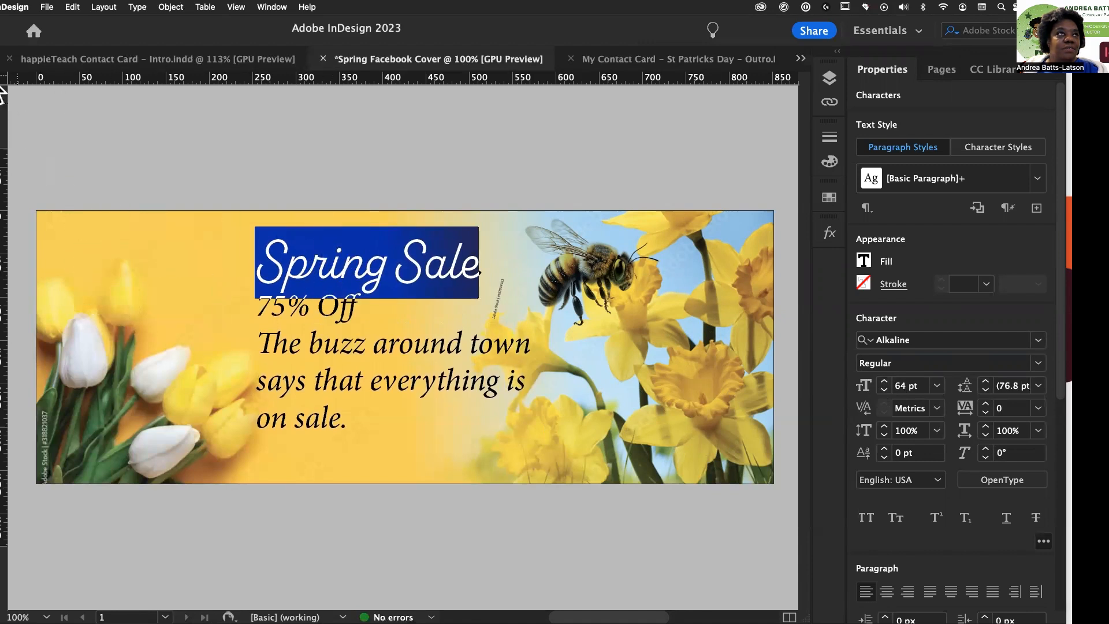
key(Escape)
drag(363, 265, 330, 267)
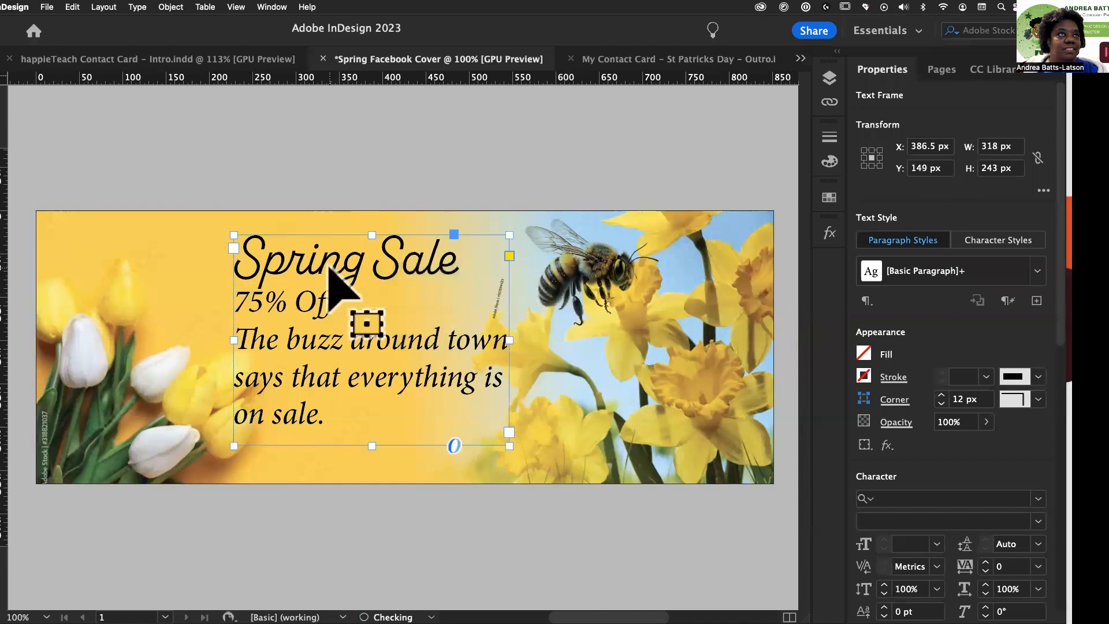
Set the leading of the "75% Off" line to 57 pt
double_click(327, 306)
triple_click(327, 307)
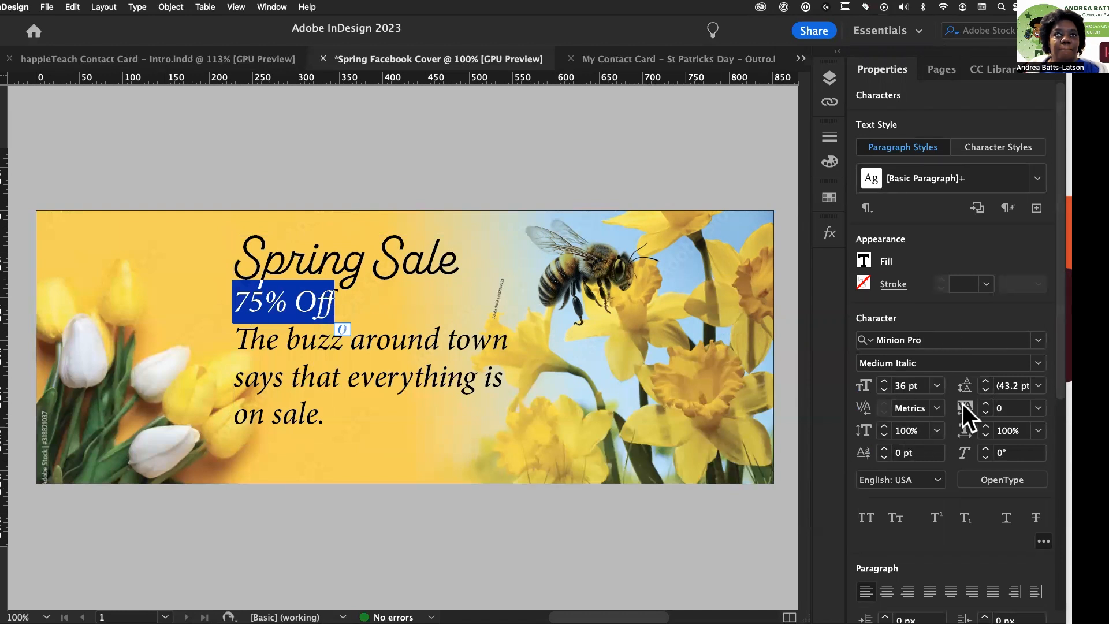
click(985, 382)
click(985, 382)
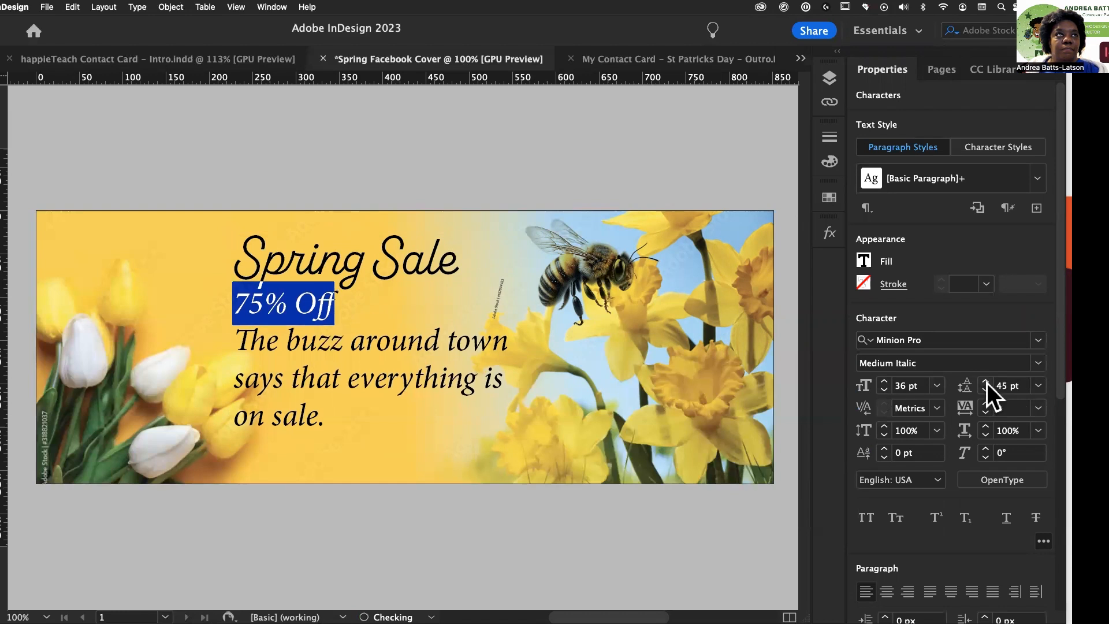
click(986, 382)
click(985, 382)
click(986, 382)
click(985, 383)
click(986, 382)
click(986, 382)
click(985, 382)
click(985, 382)
click(986, 382)
click(986, 382)
click(986, 382)
click(985, 383)
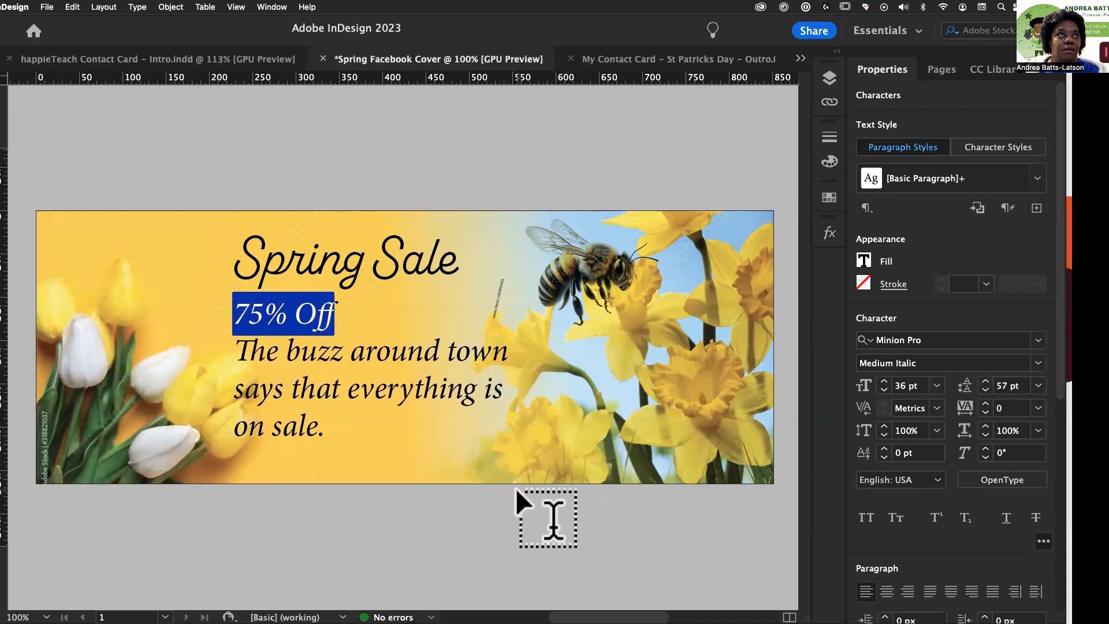
Centre-align all of the text in the frame, from "Spring Sale" to the closing sentence
click(344, 434)
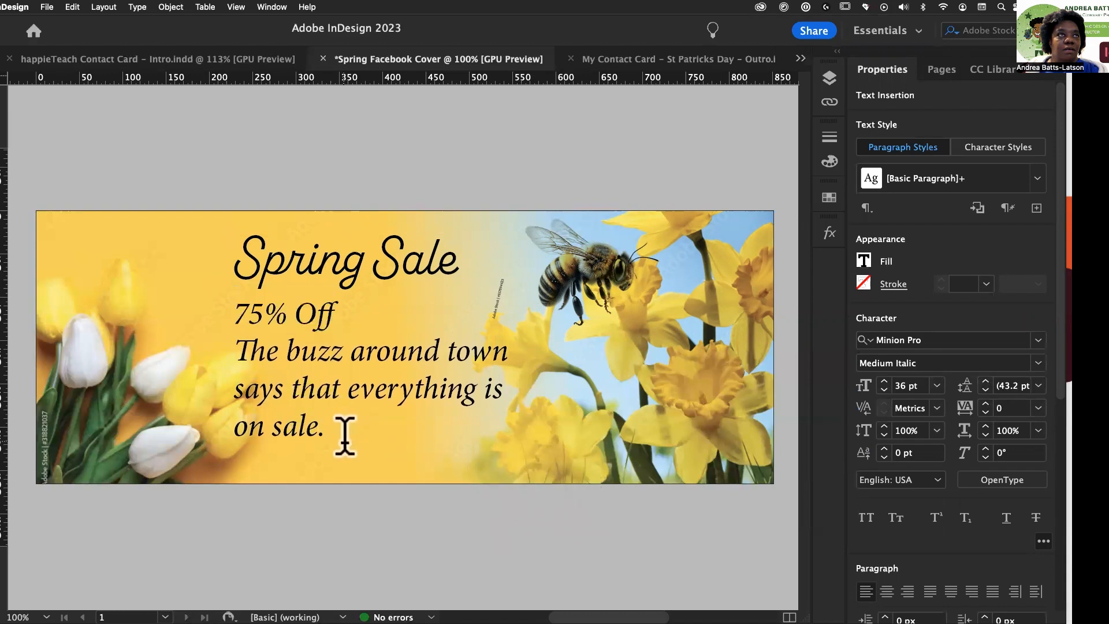
drag(324, 428, 197, 219)
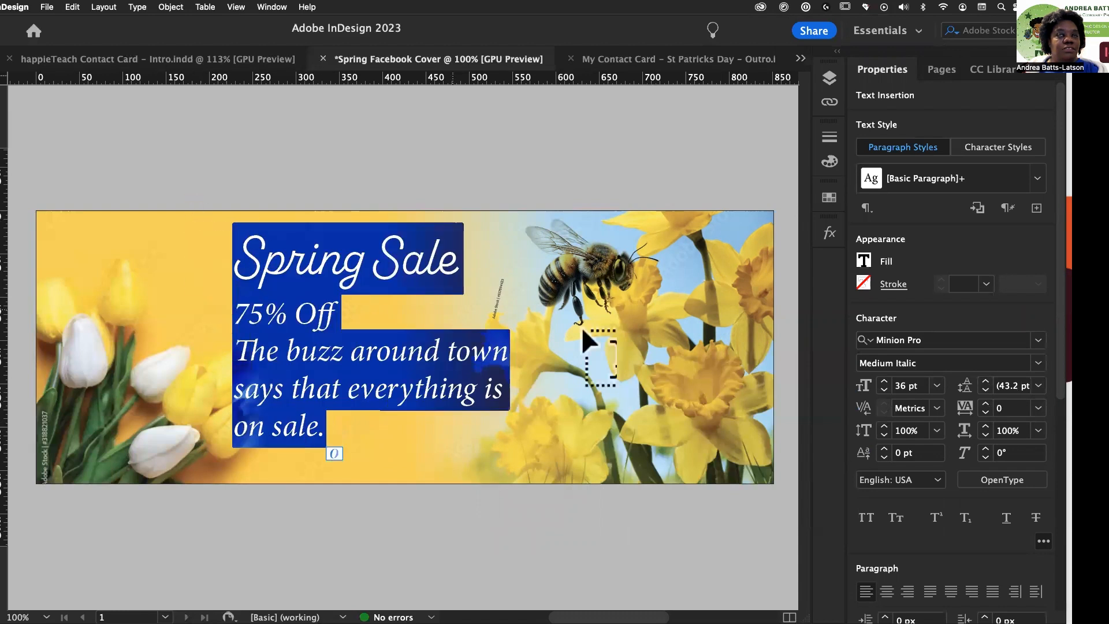
click(885, 590)
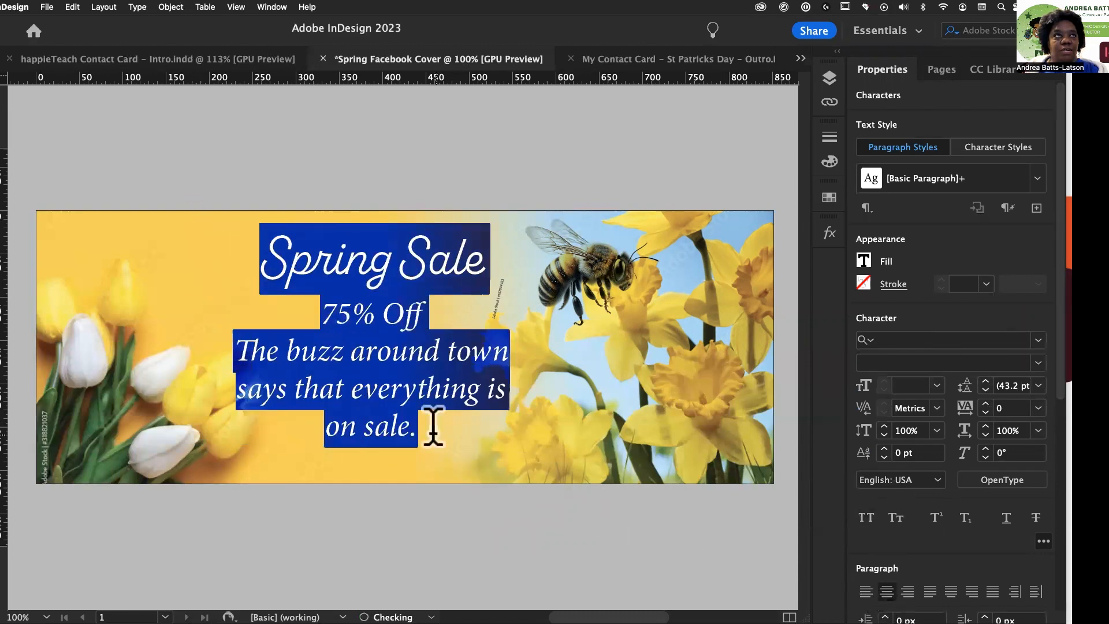
click(325, 267)
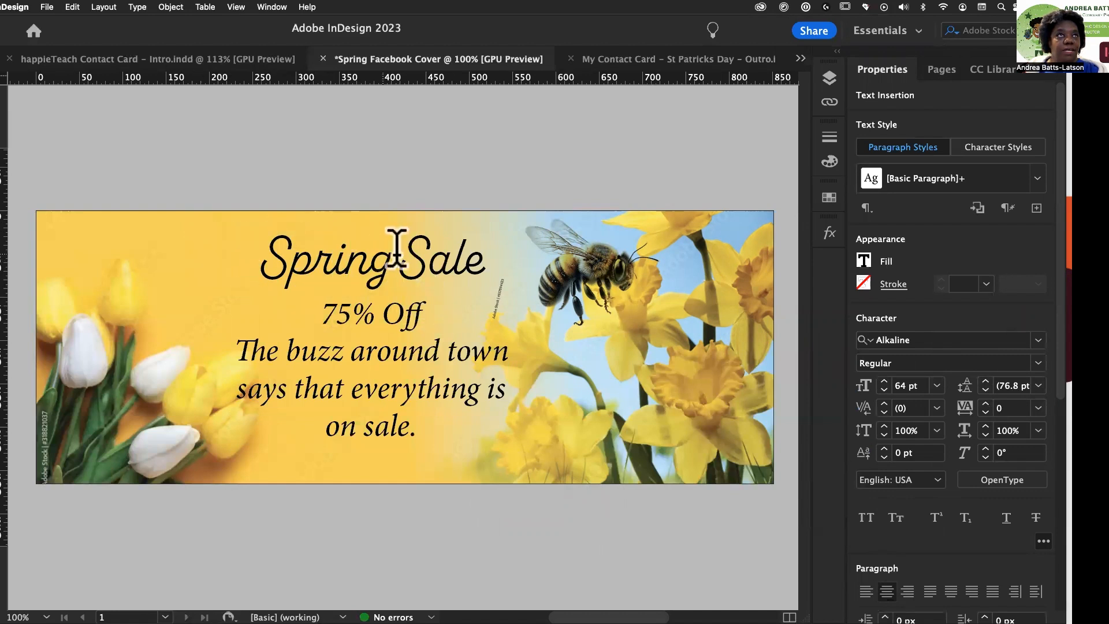
drag(487, 255, 261, 258)
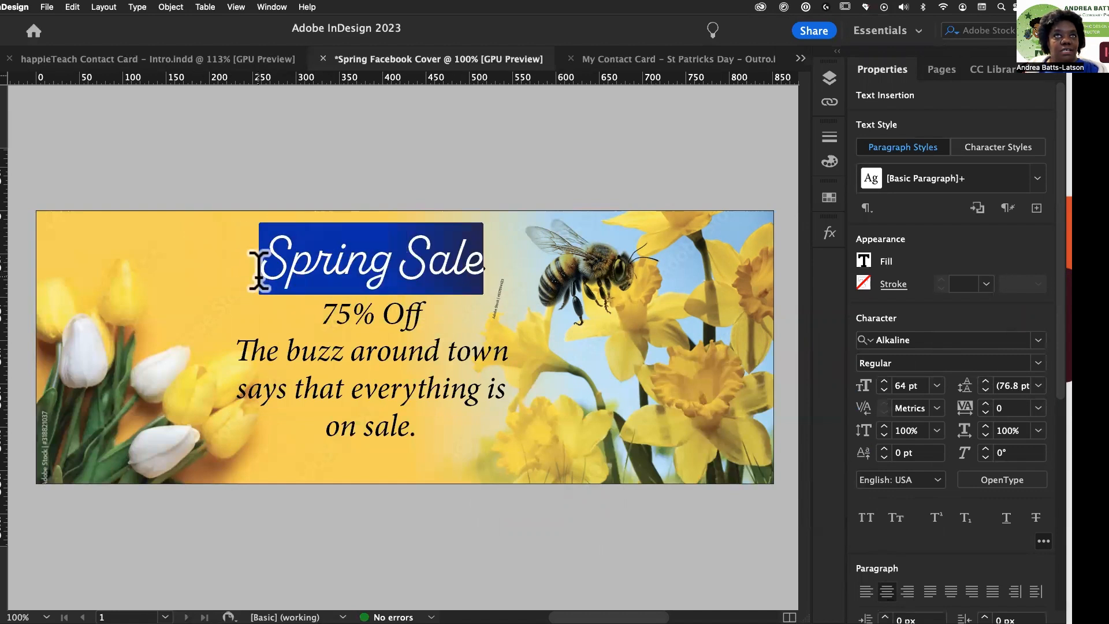
click(1039, 364)
click(297, 252)
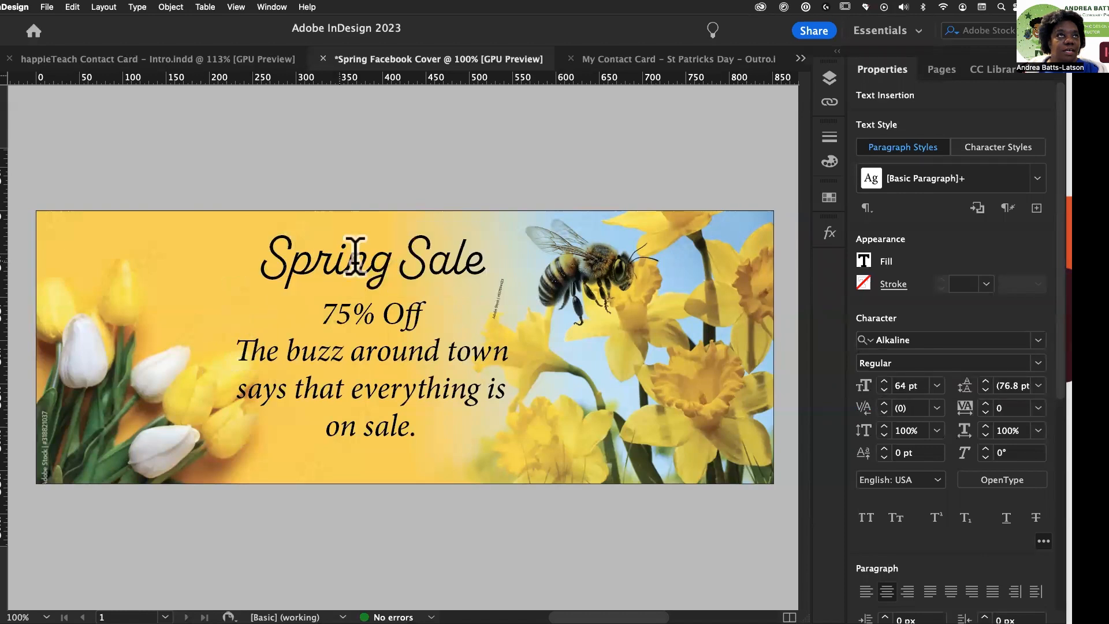
Set the "75% Off" line and the sentence beneath it in the Aktiv Grotesk Ex font
drag(316, 314, 500, 433)
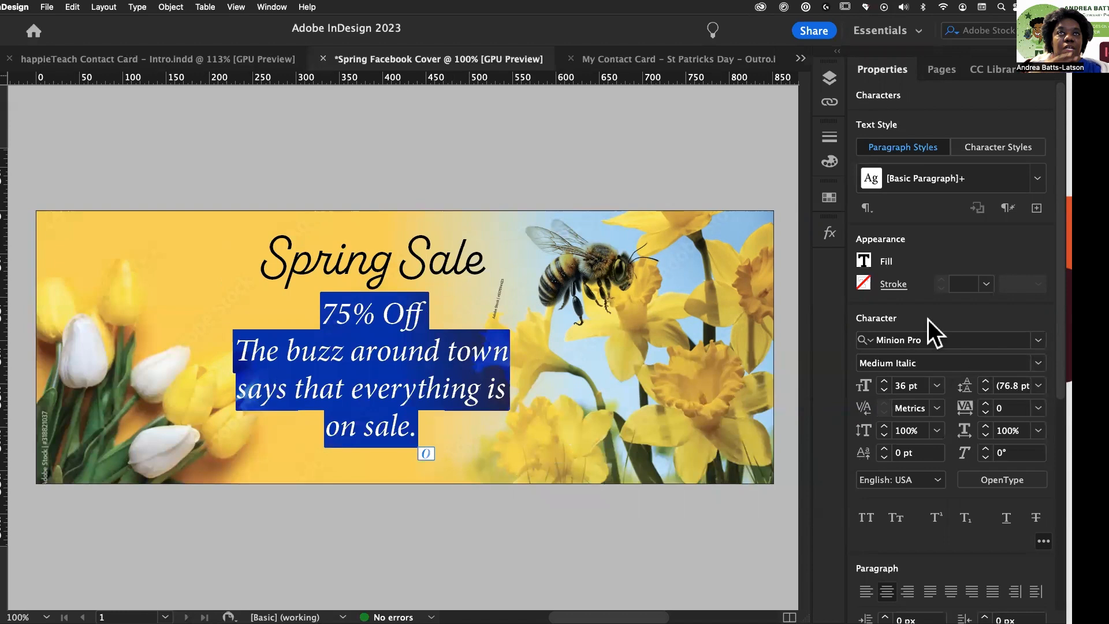
click(1038, 339)
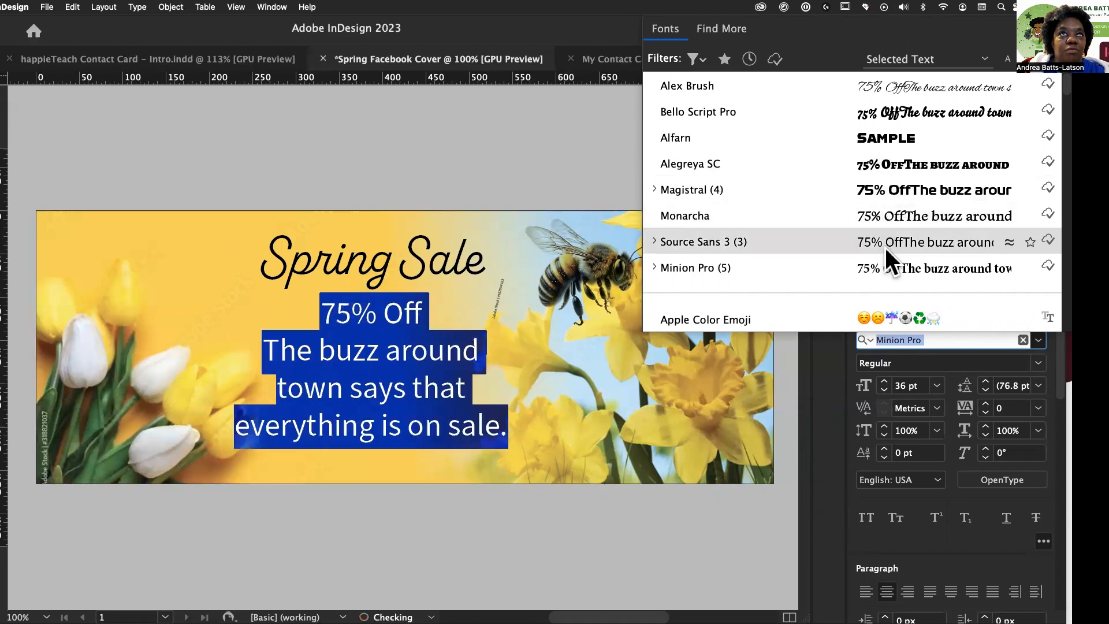
scroll(886, 241, up, 2)
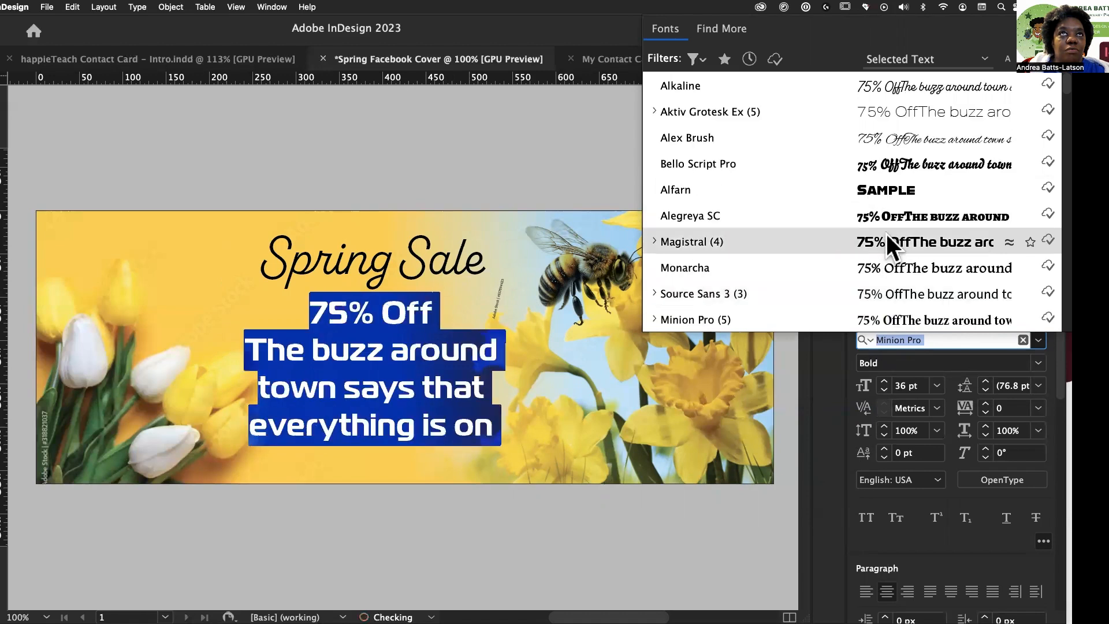
click(878, 110)
click(329, 350)
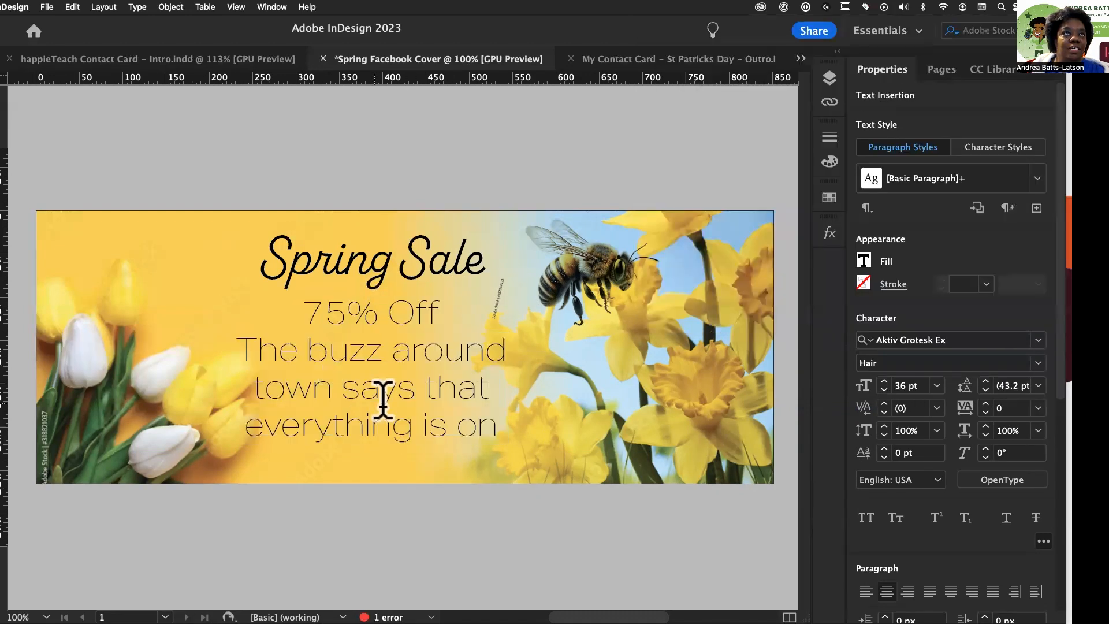
Apply the Bold font style to the "75% Off" line
drag(437, 311, 305, 314)
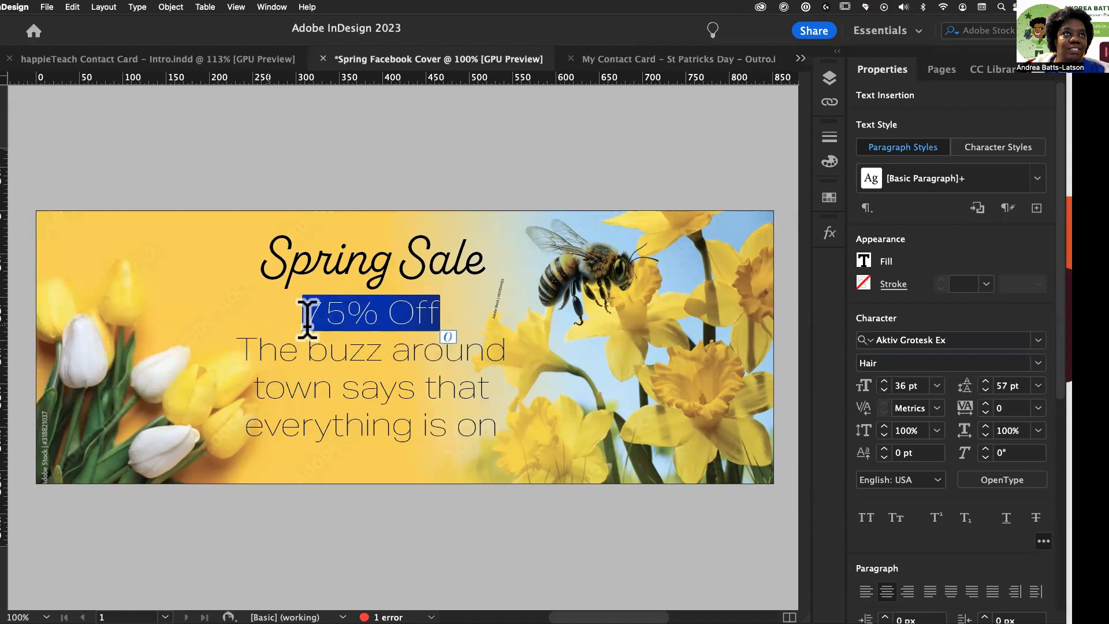
click(1031, 362)
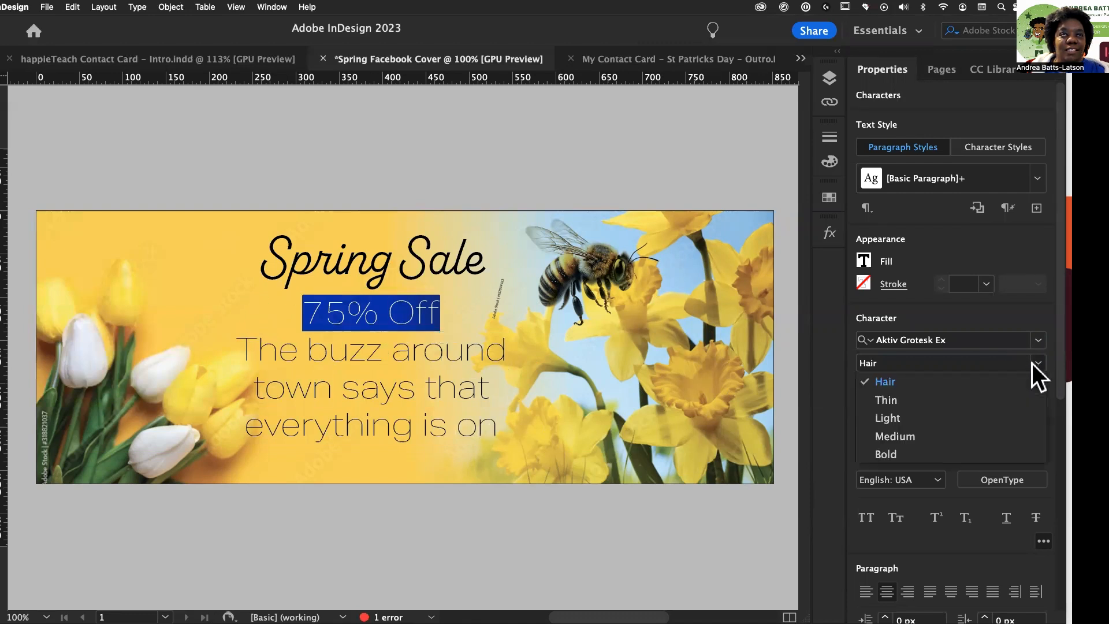
click(927, 460)
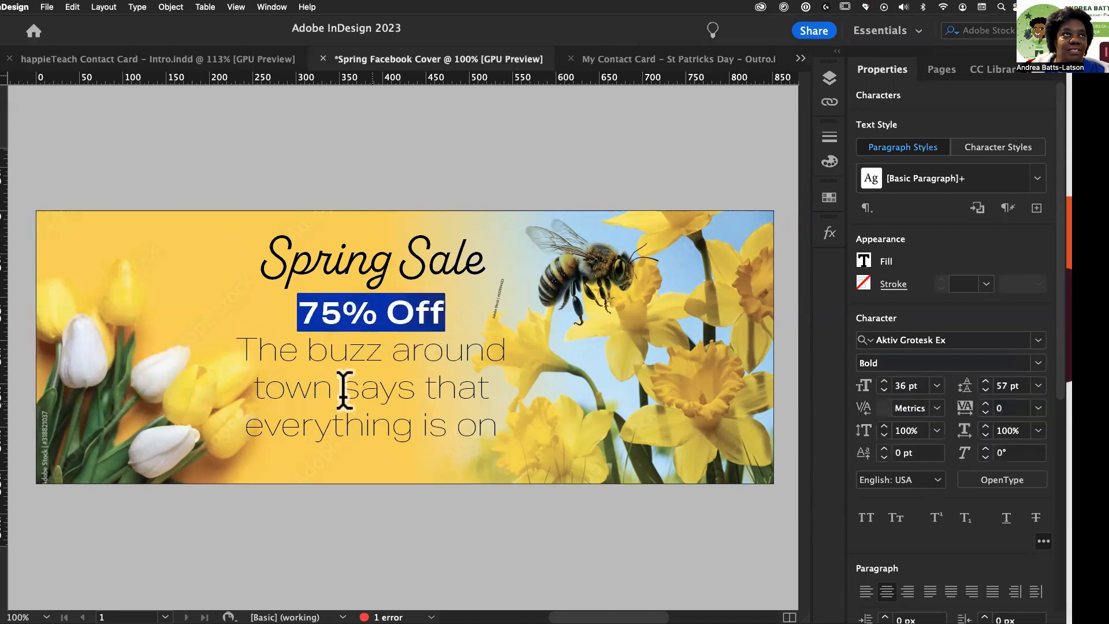
Format the word "Off" after "75%" in small caps
click(370, 315)
drag(446, 314, 297, 312)
click(416, 307)
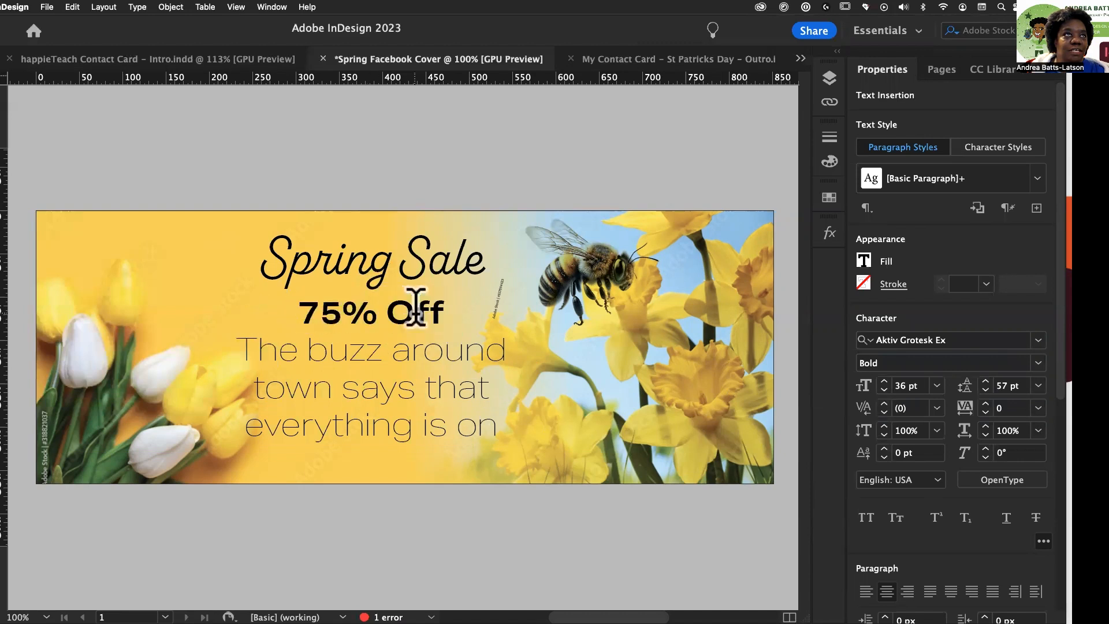
drag(445, 310, 388, 315)
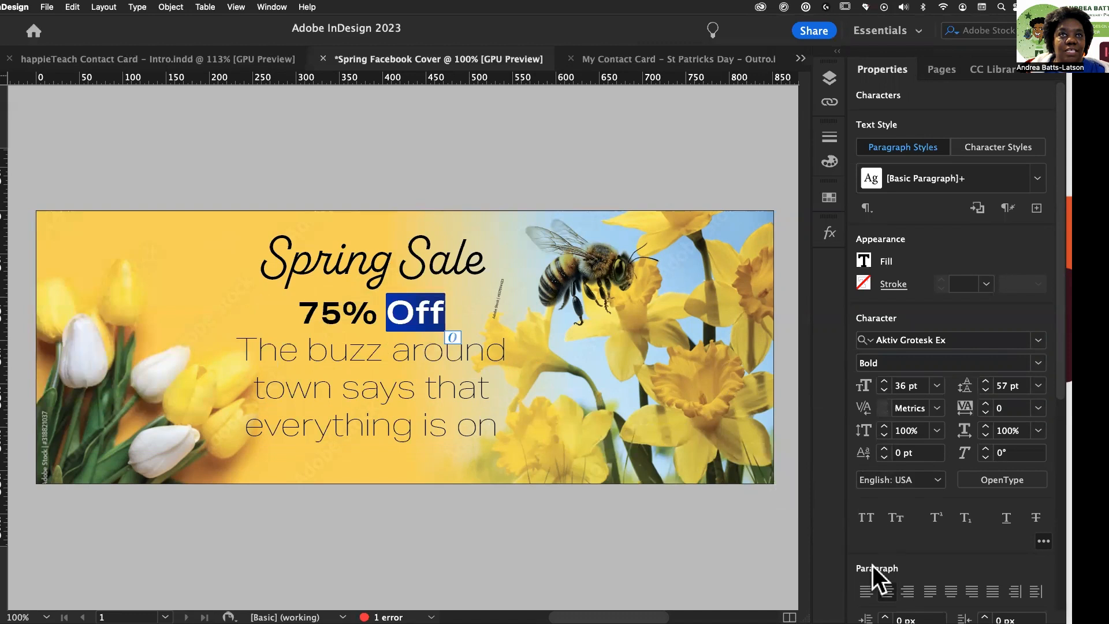
click(894, 521)
Set the font size of the whole "75% Off" line to 42 pt
click(373, 311)
drag(457, 309, 298, 312)
click(882, 380)
click(883, 381)
click(882, 380)
click(882, 381)
click(883, 381)
click(883, 381)
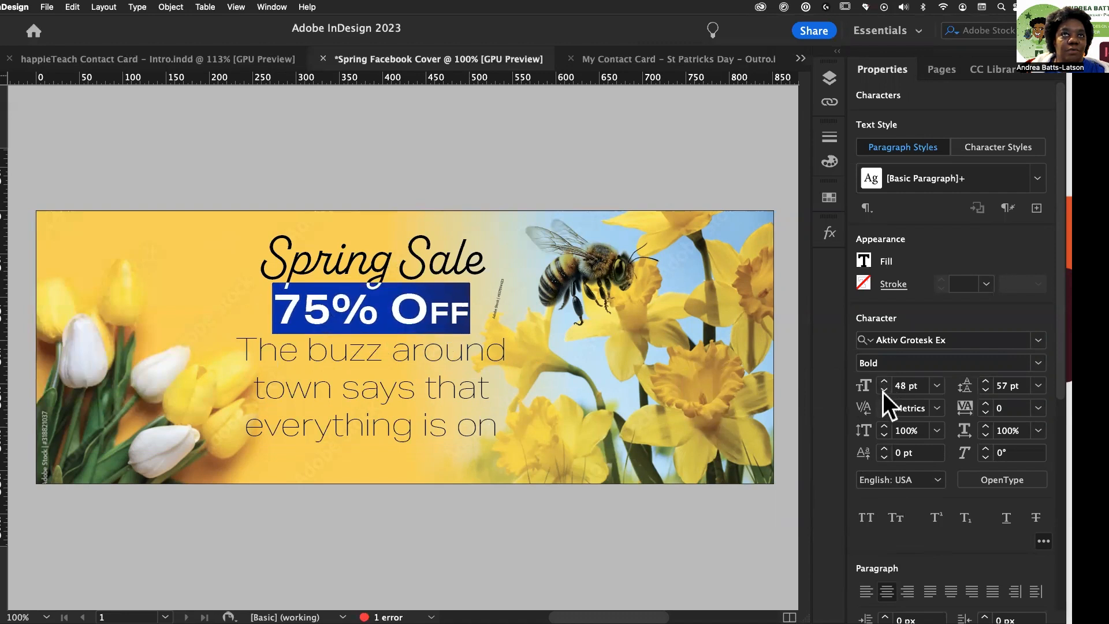
click(883, 391)
click(883, 390)
click(883, 390)
click(883, 390)
click(884, 390)
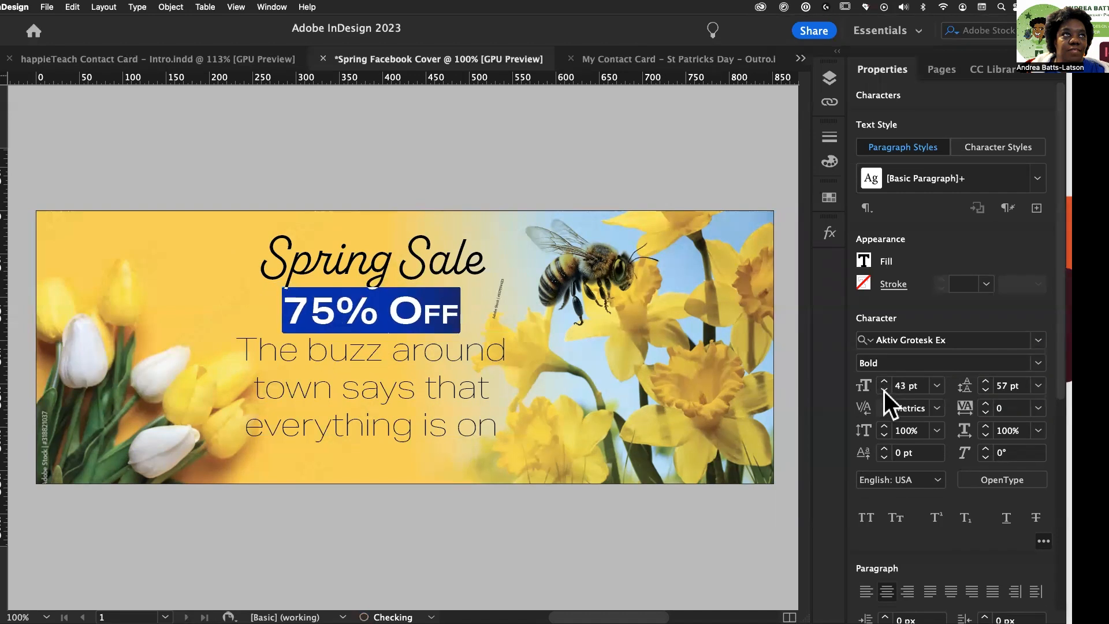
click(883, 390)
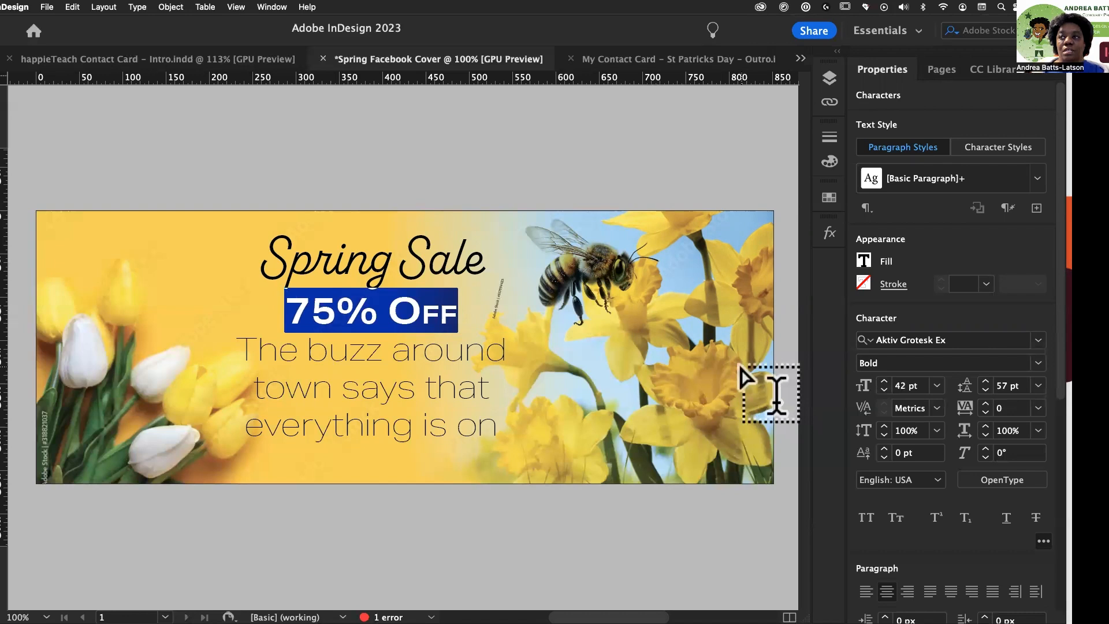
Increase the leading of the "75% Off" line to 63 pt
key(alt+Down)
key(alt+Down)
key(alt+Down)
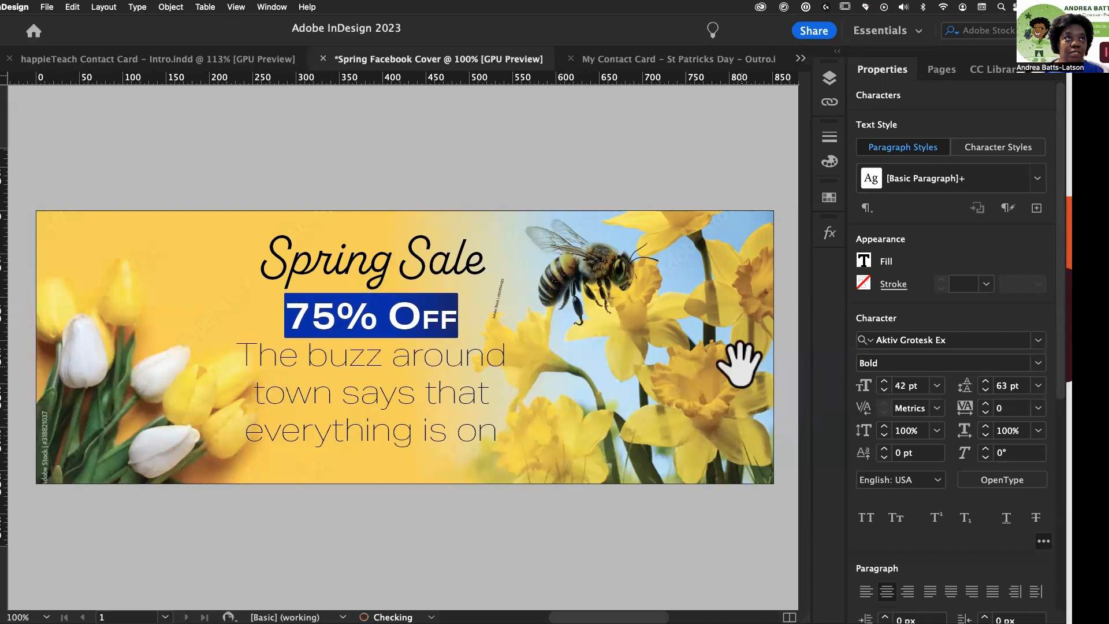
Reduce the visible part of the "The buzz around town" sentence, up to the word "on", to 28 pt
click(374, 382)
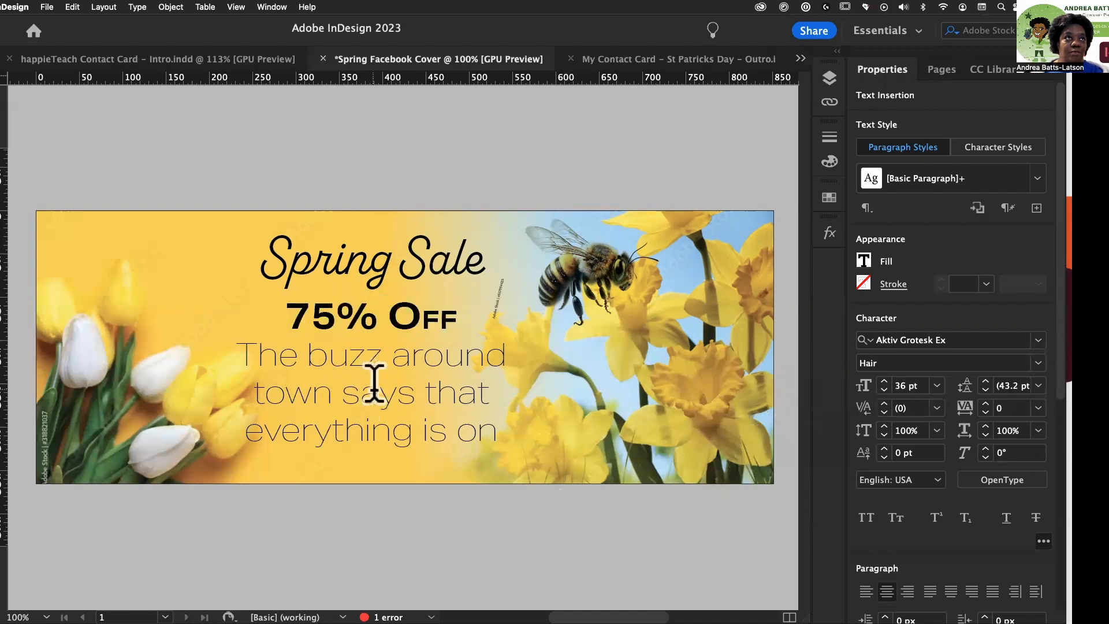
drag(497, 428, 203, 368)
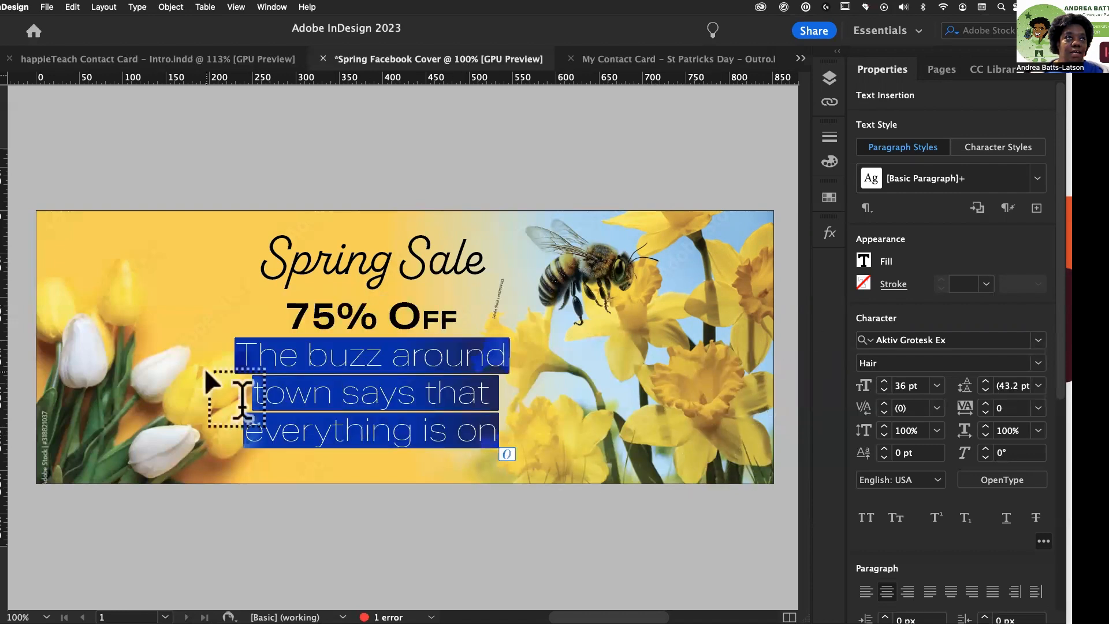
click(883, 389)
click(883, 389)
click(883, 389)
click(883, 389)
click(883, 390)
click(883, 390)
click(884, 390)
click(884, 390)
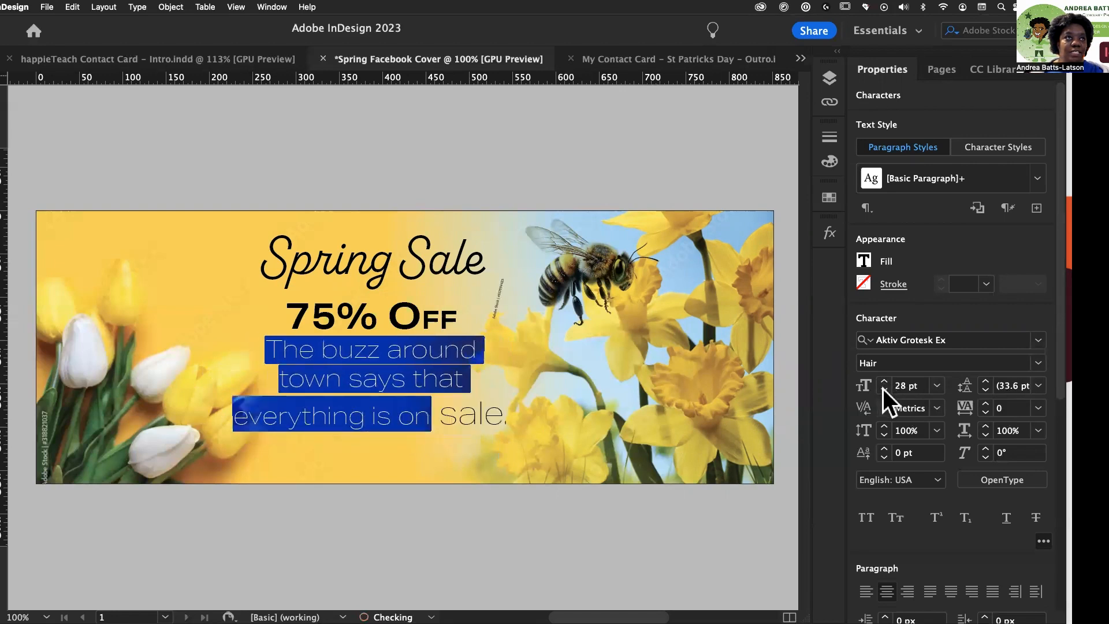
Set the entire "The buzz around town" sentence, including "sale.", to 30 pt after trying 24 pt
drag(508, 415, 235, 347)
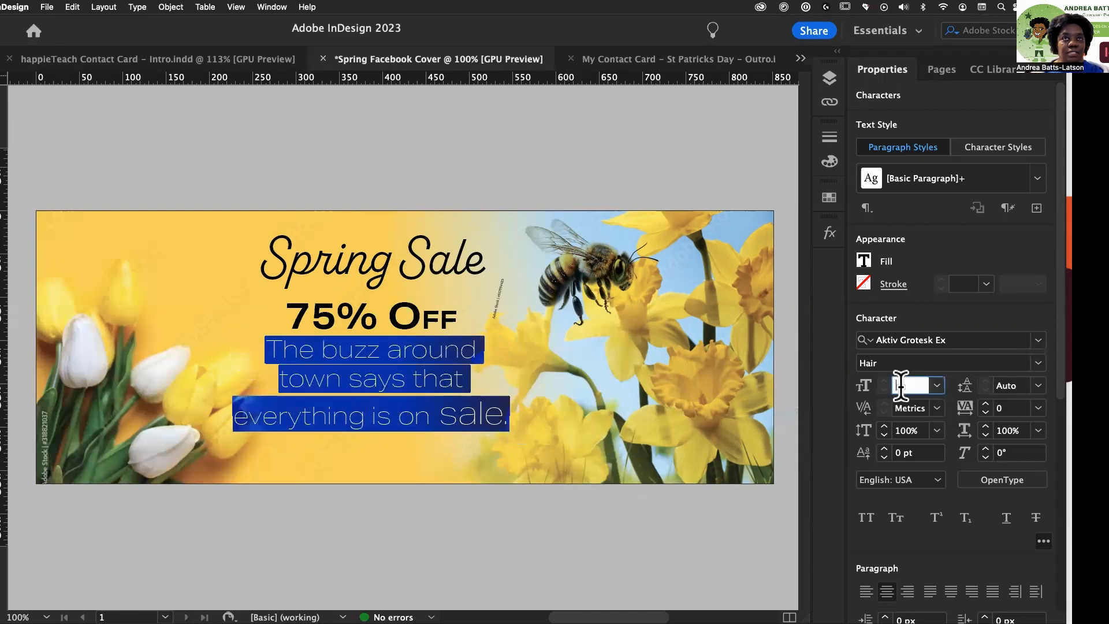
text(24)
key(Return)
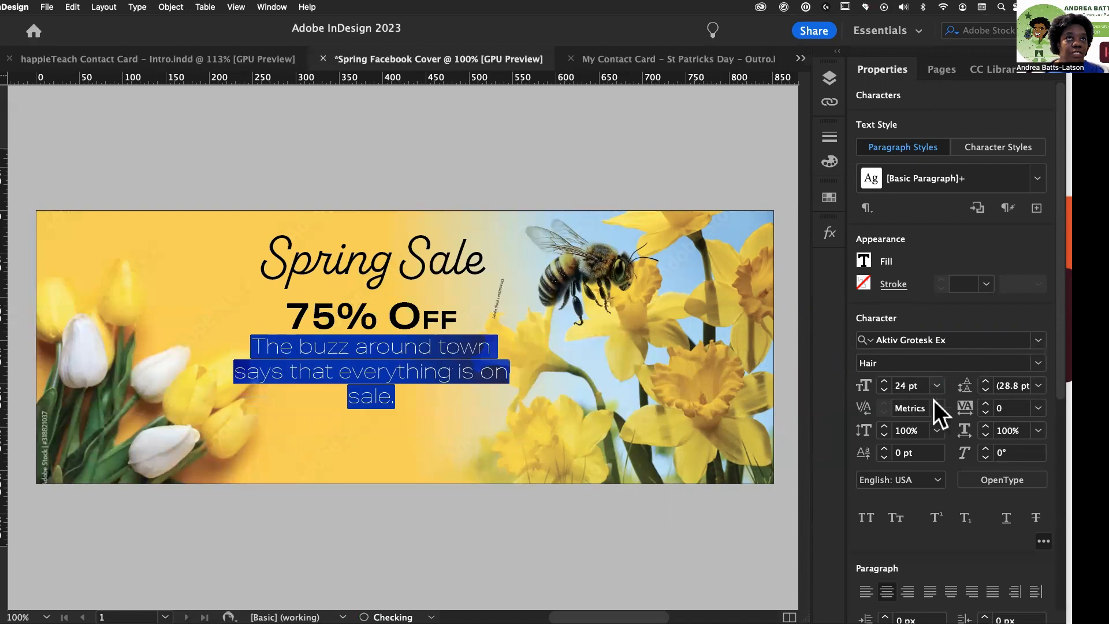
click(938, 385)
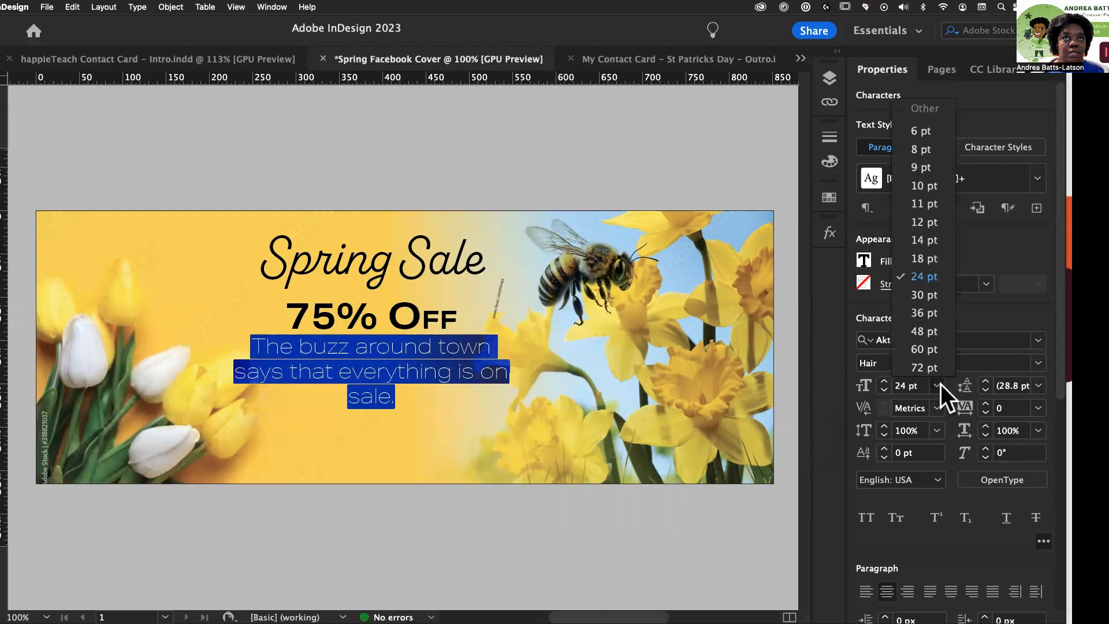
click(925, 292)
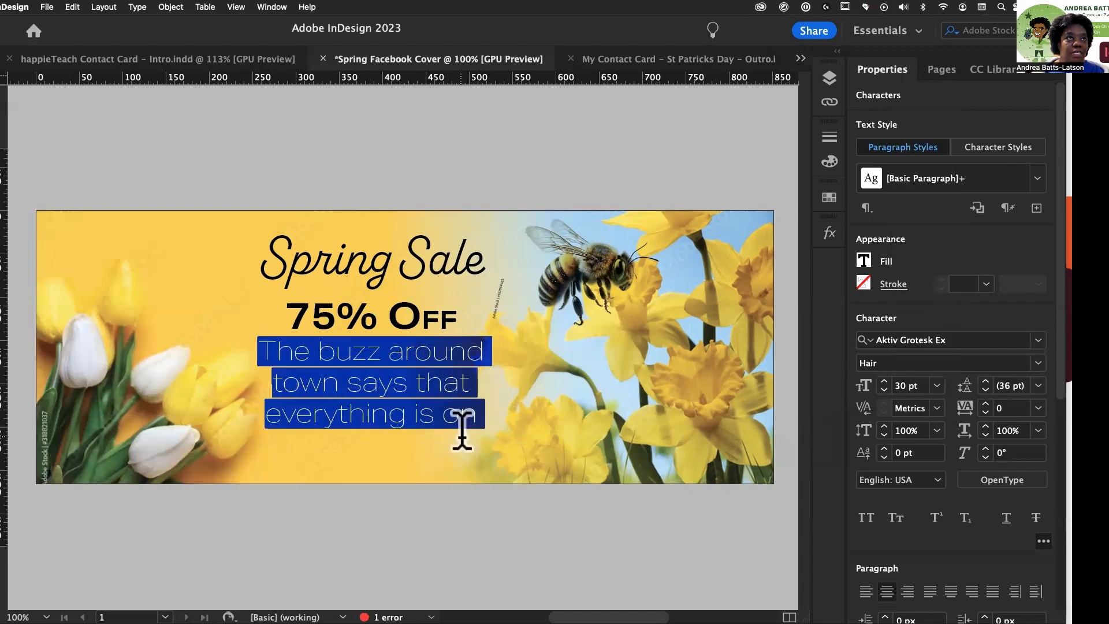
Apply the Thin font style to the "The buzz around town" sentence
click(1040, 362)
click(890, 403)
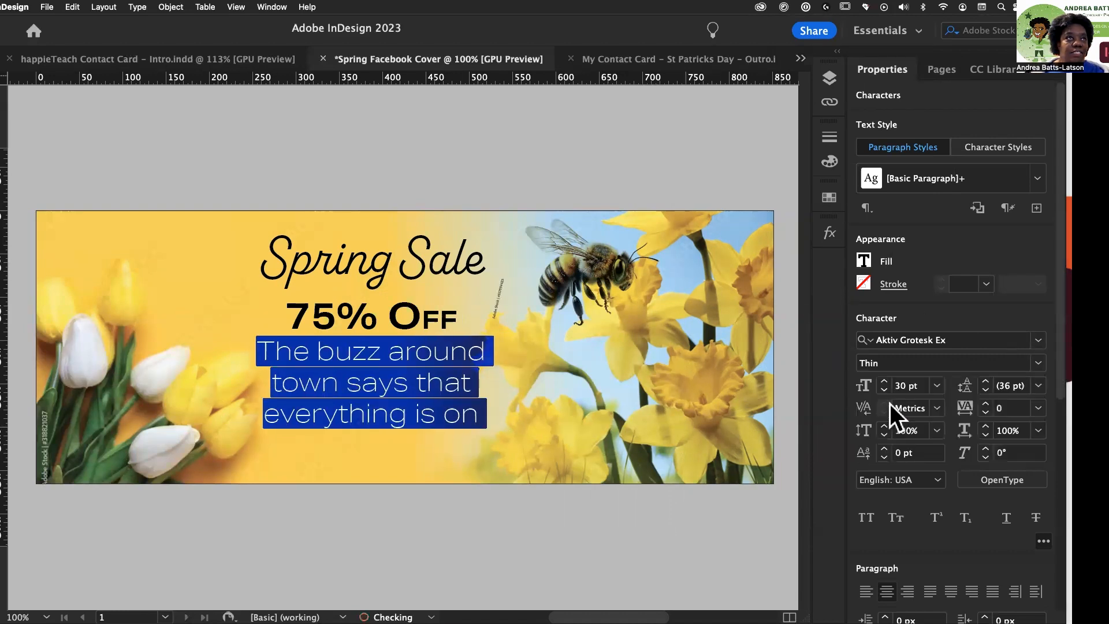
click(408, 411)
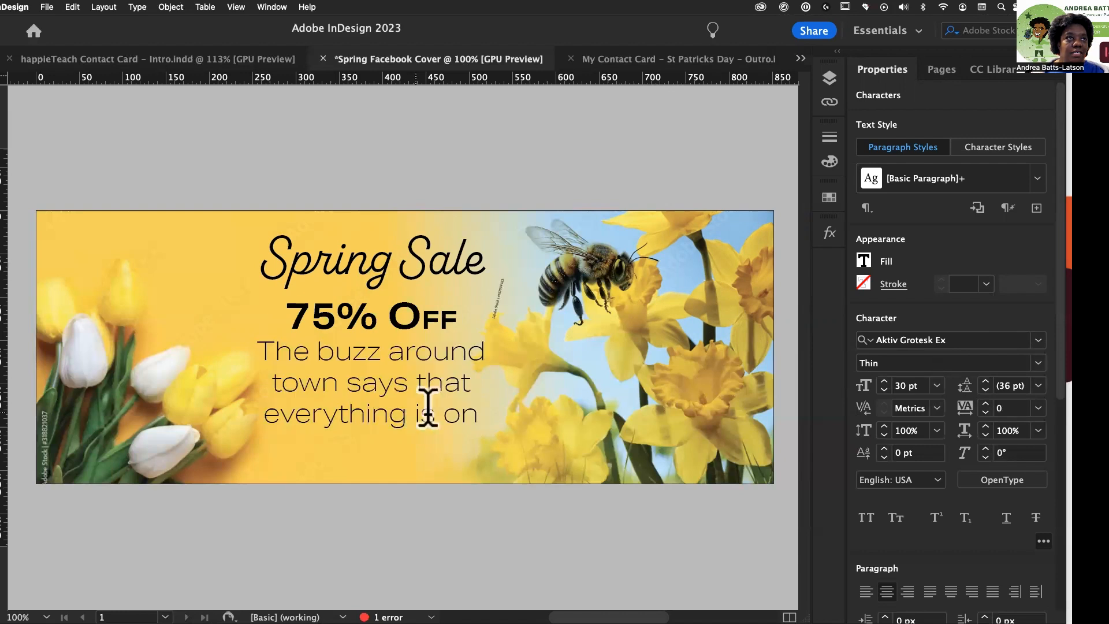
Set the leading of the "The buzz around" line to 60 pt to space it away from "75% Off"
drag(499, 410, 497, 349)
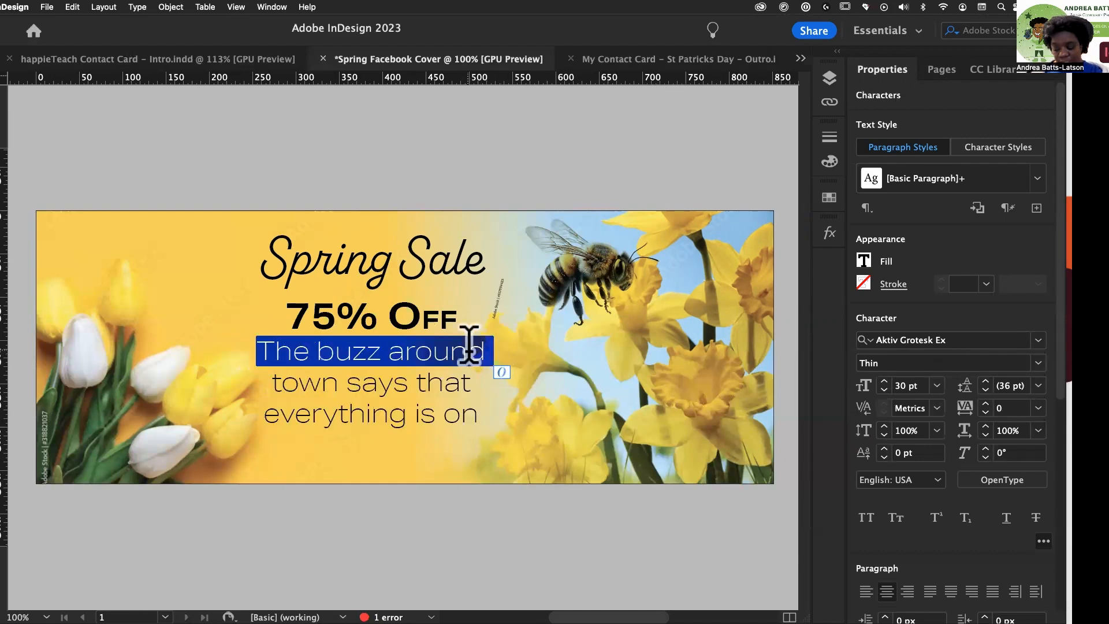
key(alt+Down)
key(alt+Down)
key(alt+Down)
key(alt+Down)
key(alt+Down)
key(alt+Down)
key(alt+Down)
key(alt+Down)
key(alt+Down)
key(alt+Down)
key(alt+Down)
key(alt+Down)
key(alt+Down)
key(alt+Down)
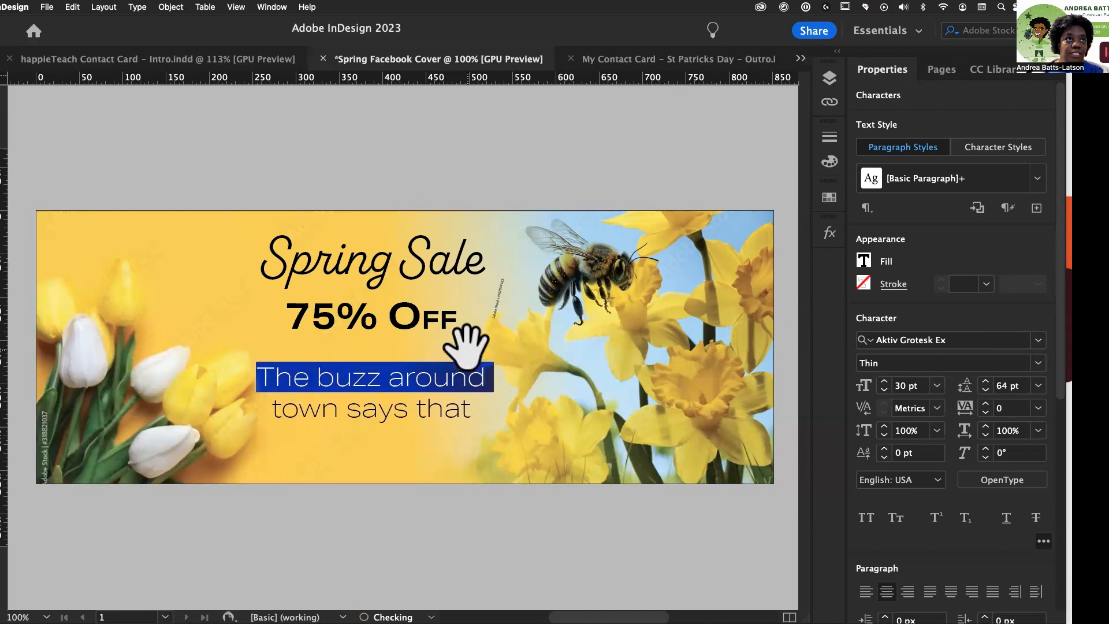
key(alt+Up)
key(alt+Up)
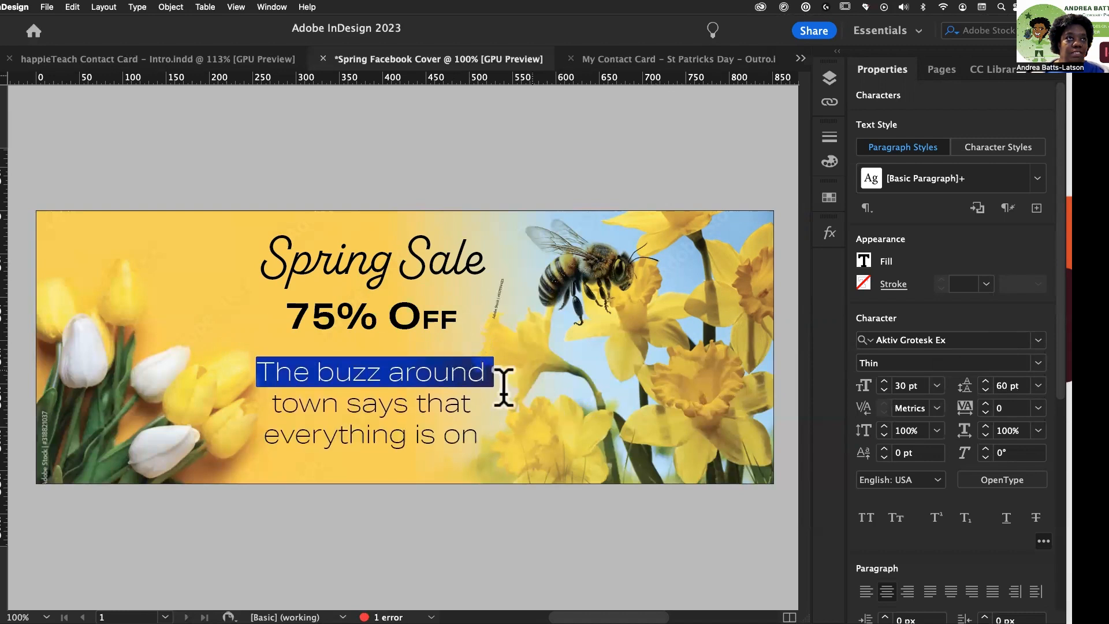
click(451, 437)
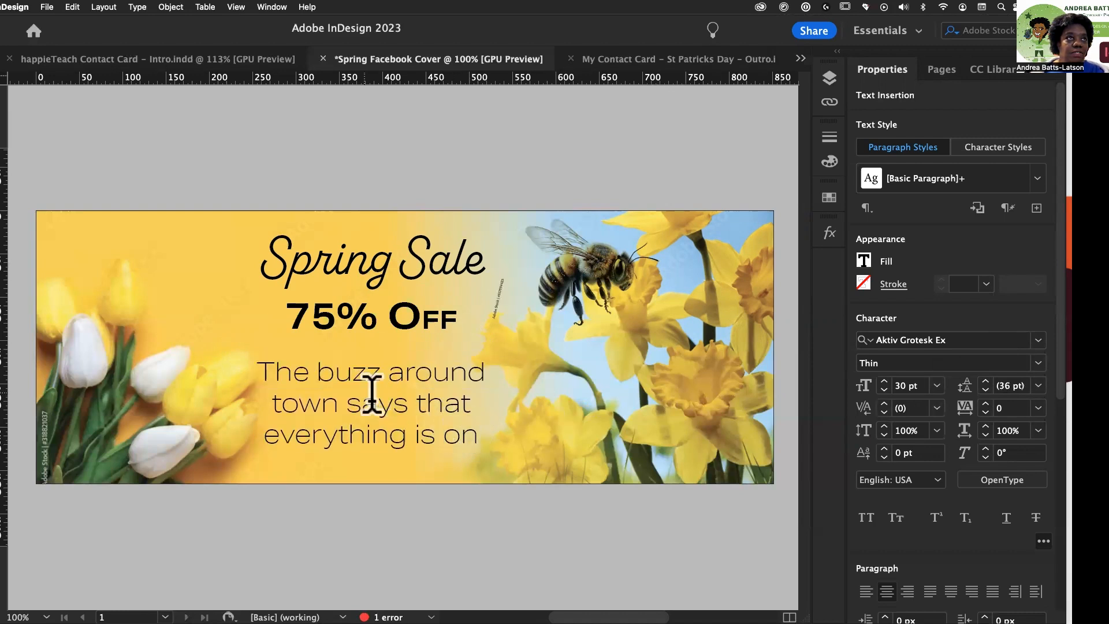
Extend the text frame down to the page's lower edge and set the "The buzz around town" sentence to 28 pt
key(Escape)
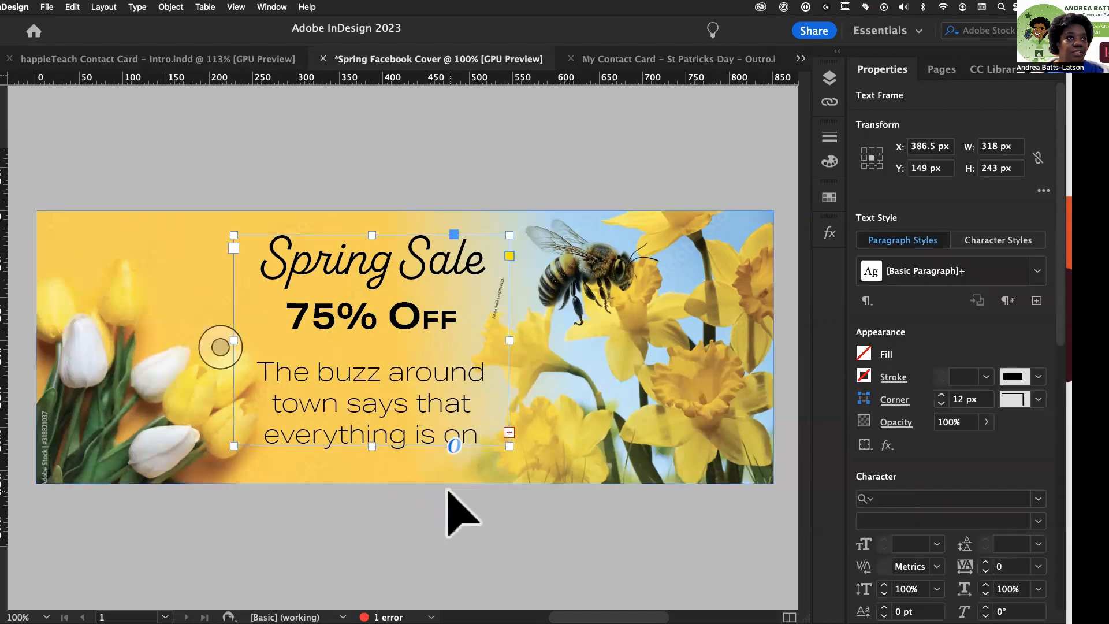
drag(371, 446, 256, 371)
double_click(408, 462)
click(883, 390)
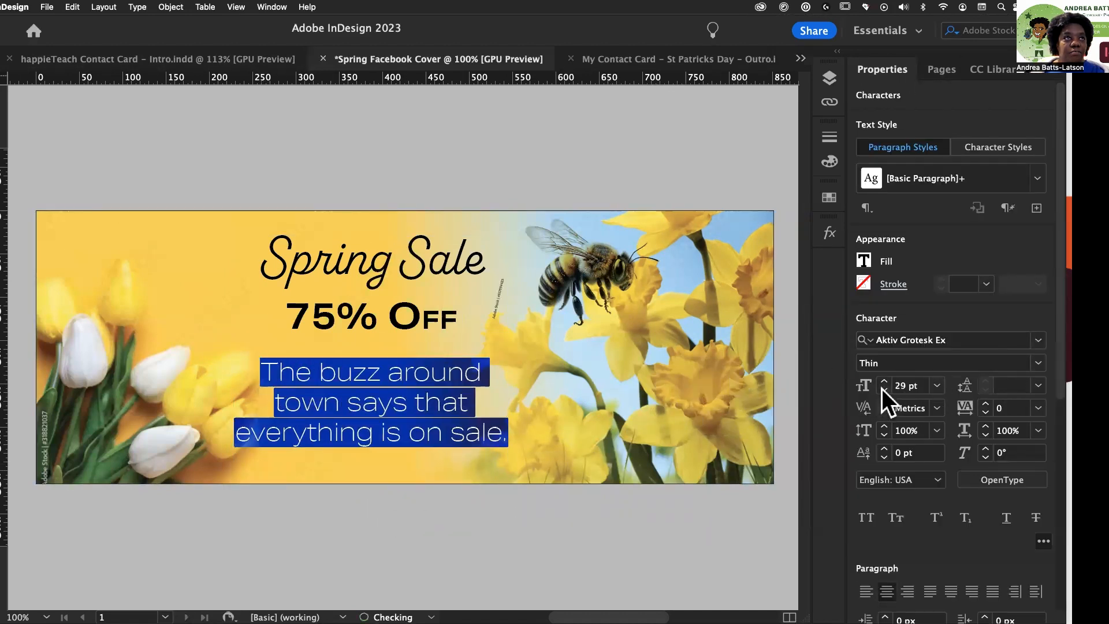
click(882, 390)
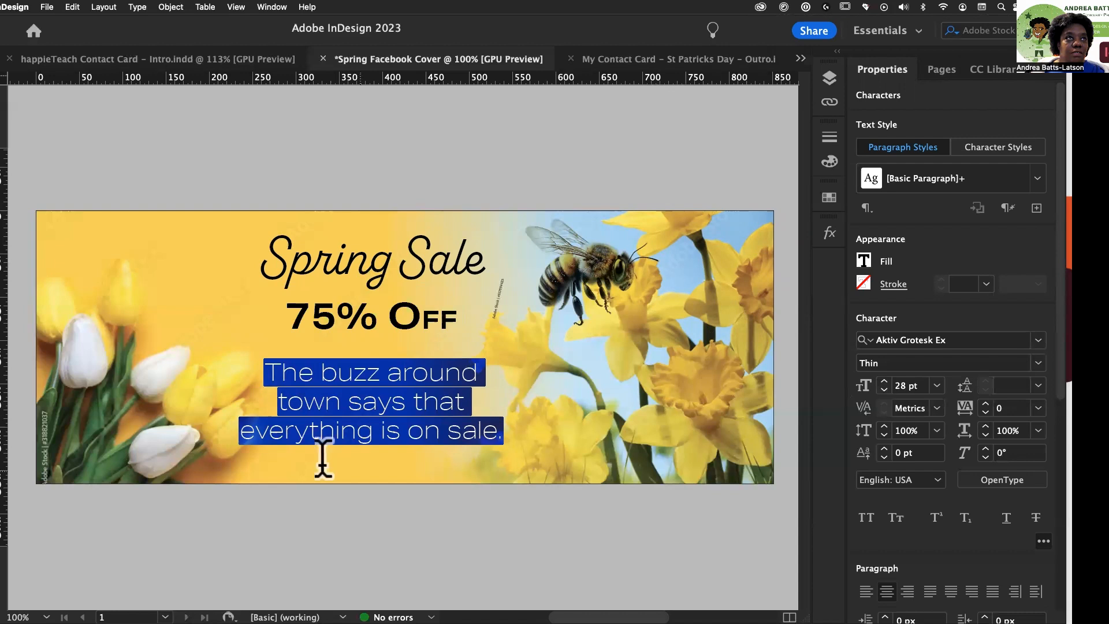
click(413, 432)
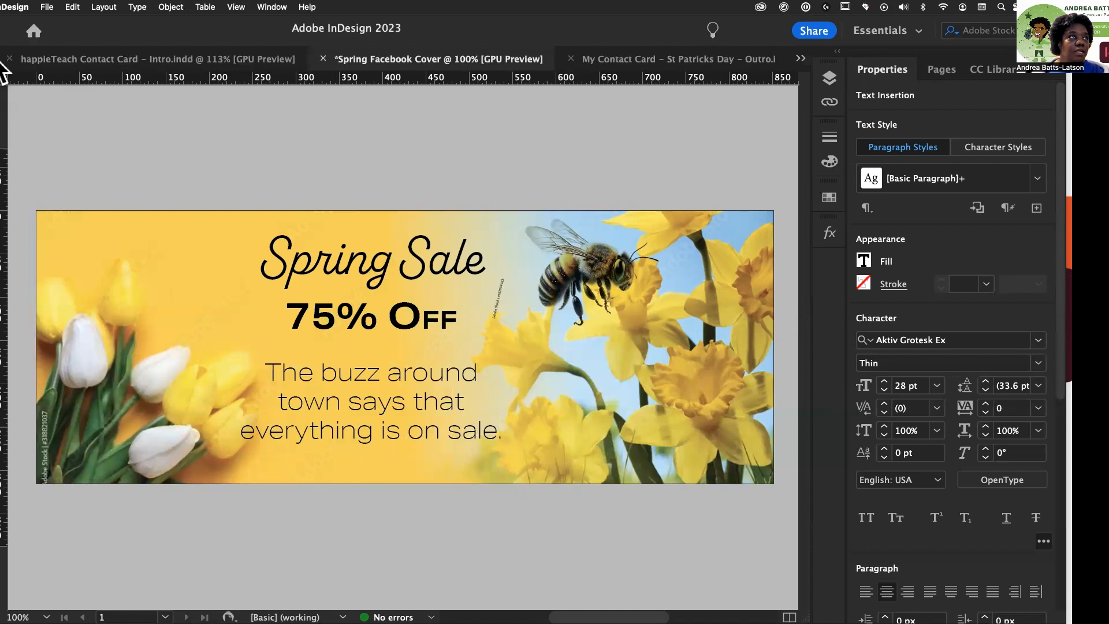
Apply the Light font style to the whole "The buzz around town" sentence
key(Escape)
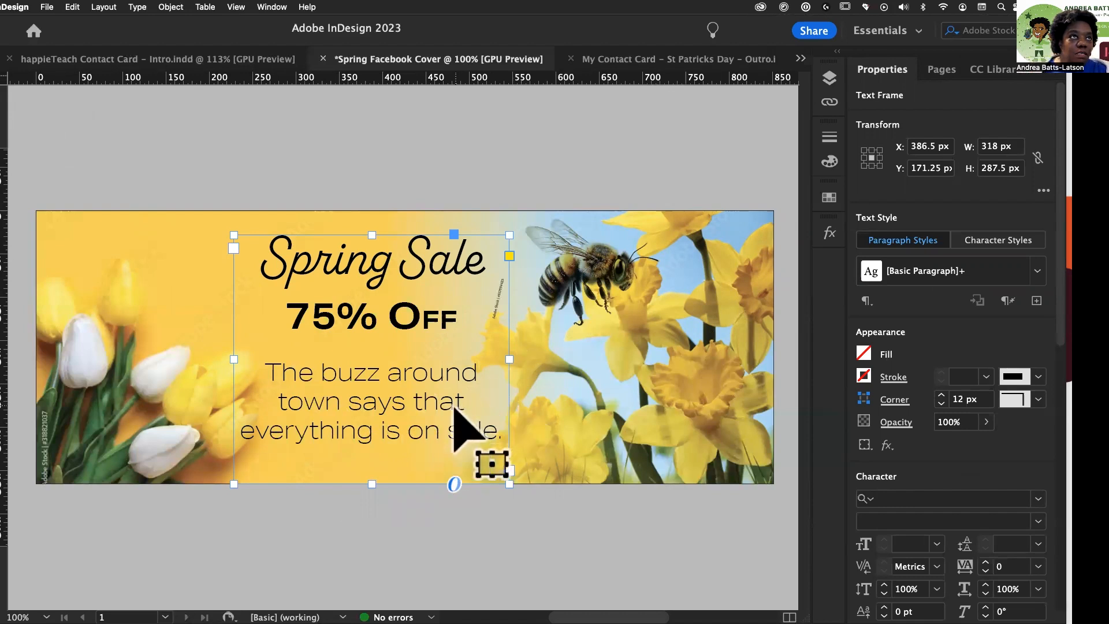
double_click(501, 430)
drag(501, 430, 267, 347)
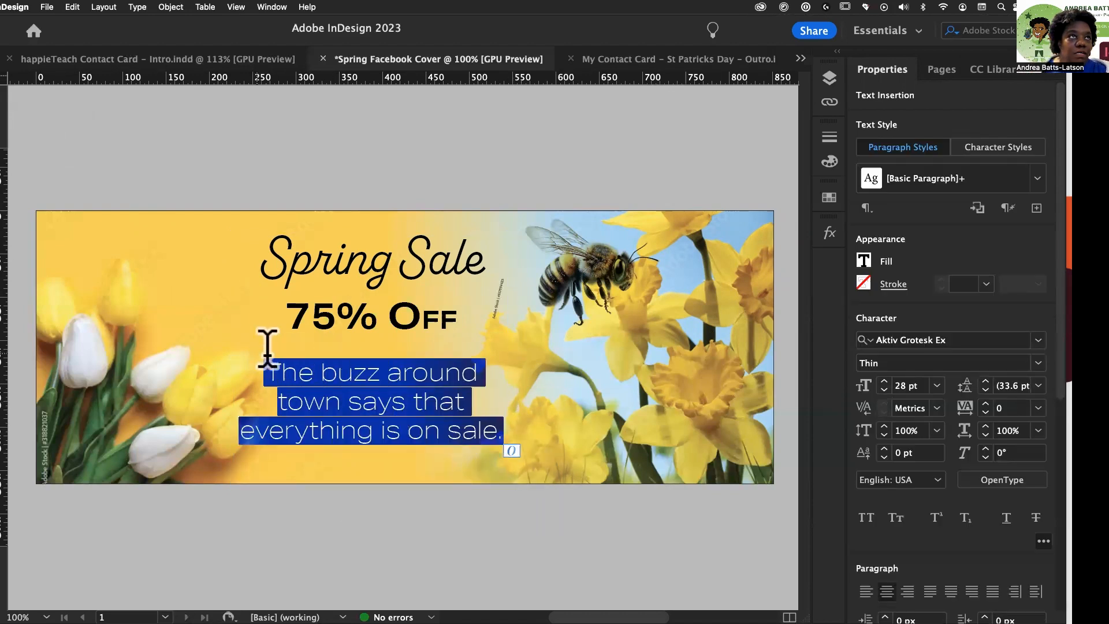
click(1038, 361)
click(895, 421)
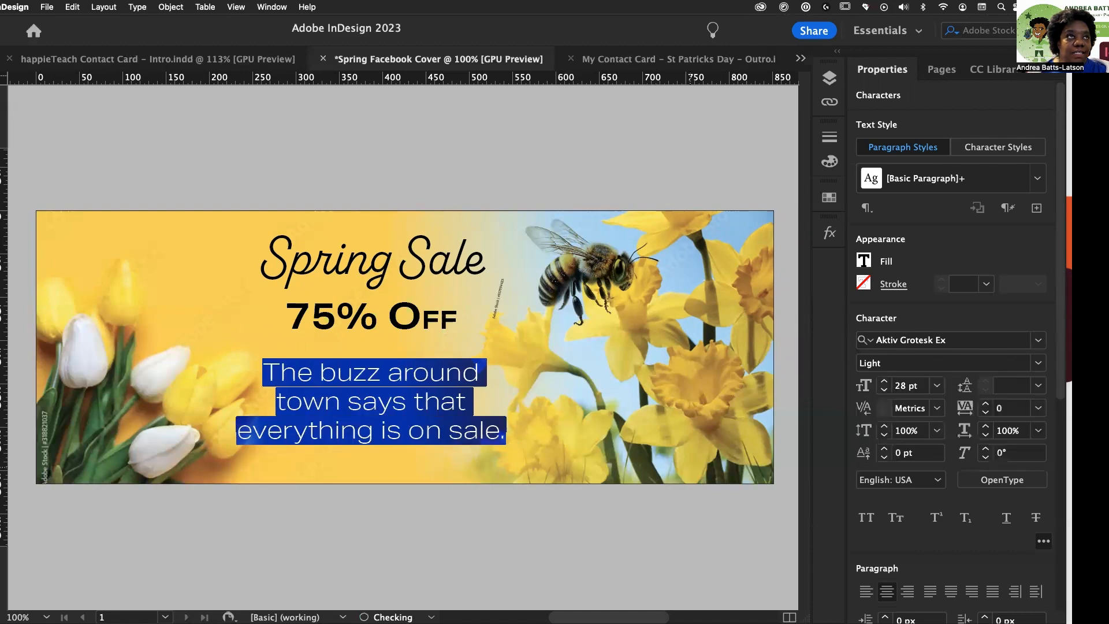
Set the font size of the "The buzz around town" sentence, up to the word "sale", to 25 pt
click(334, 385)
drag(505, 431, 233, 368)
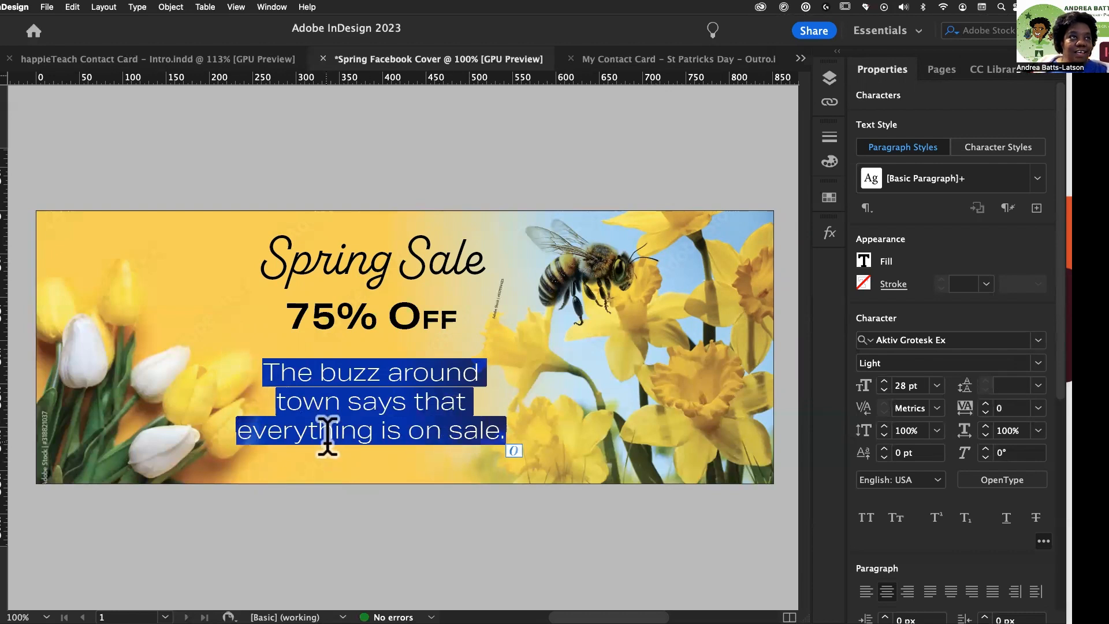
click(503, 425)
drag(501, 427, 235, 371)
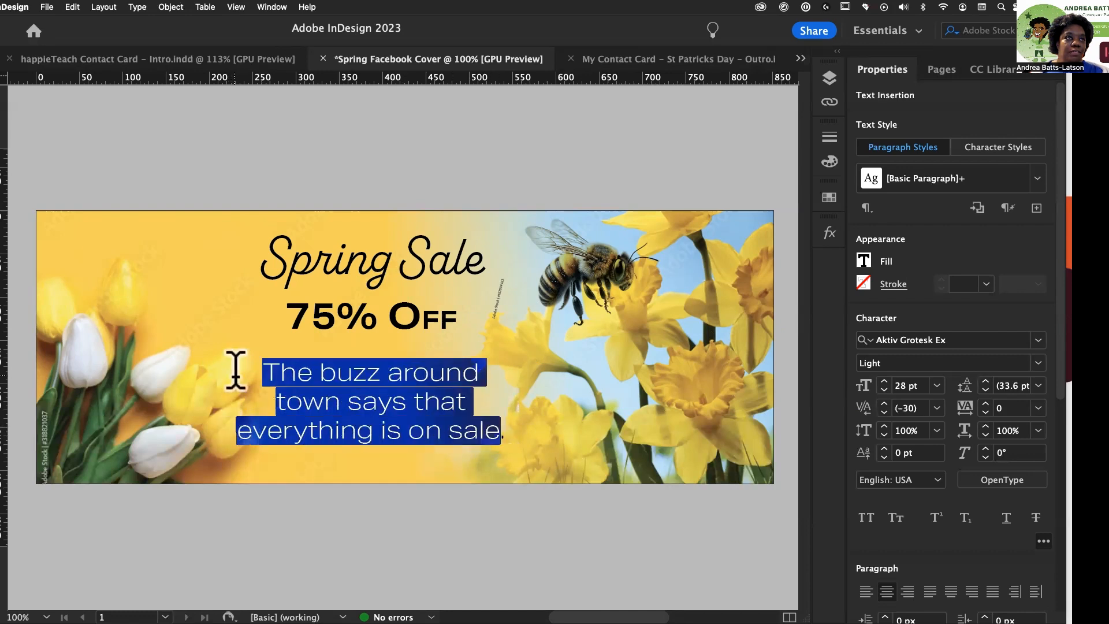
click(883, 390)
click(883, 391)
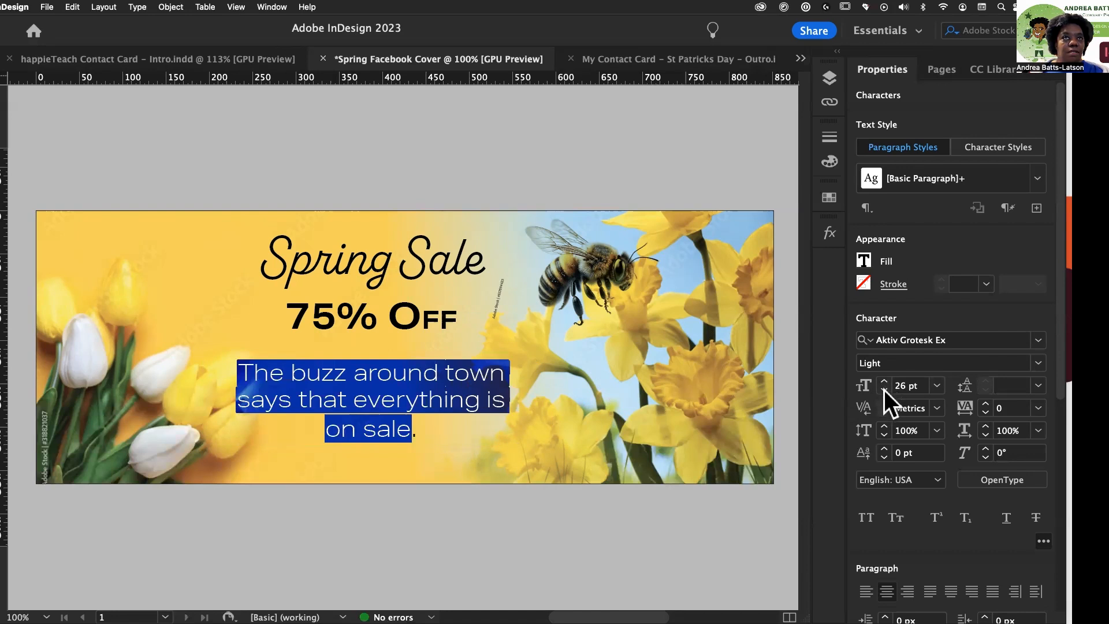
click(883, 390)
Insert a line break before "is" so the sentence's last line reads "is on sale."
click(344, 426)
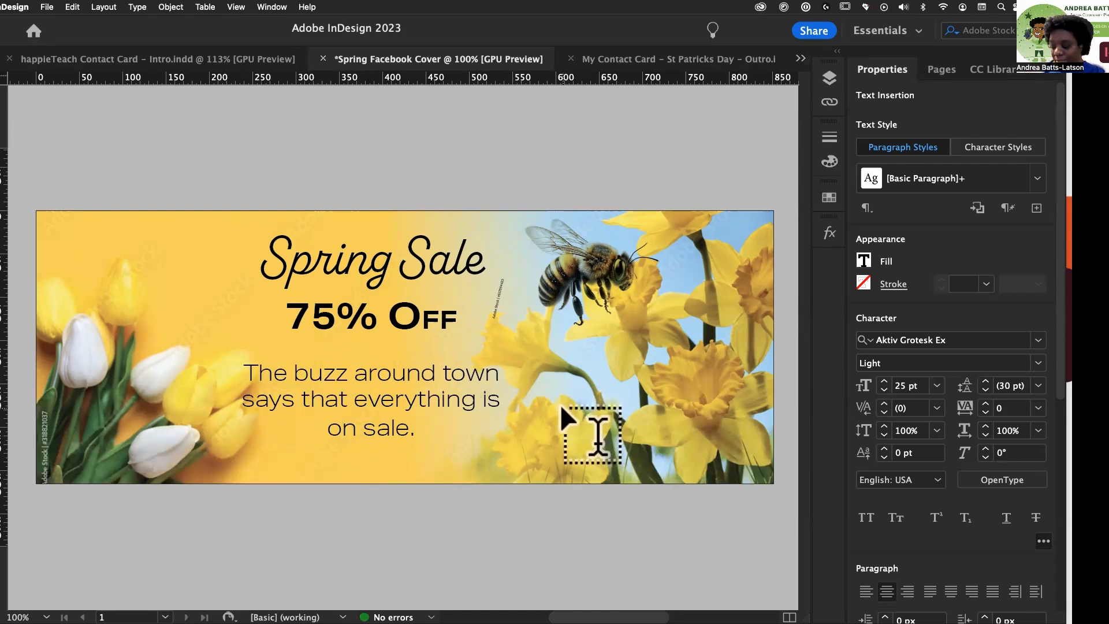
key(shift+Return)
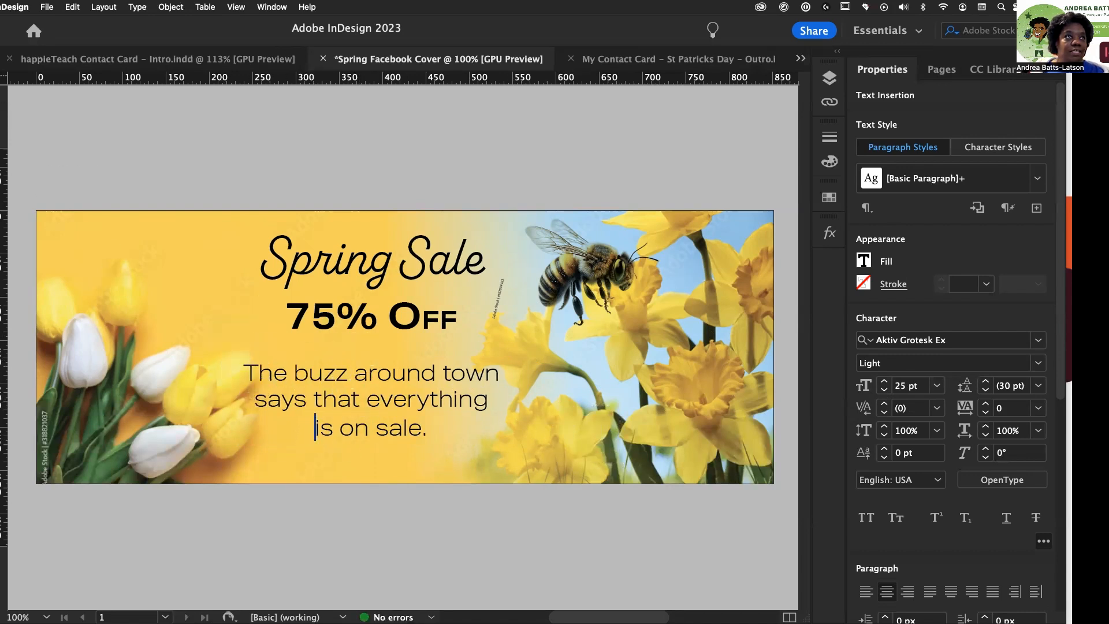
key(Escape)
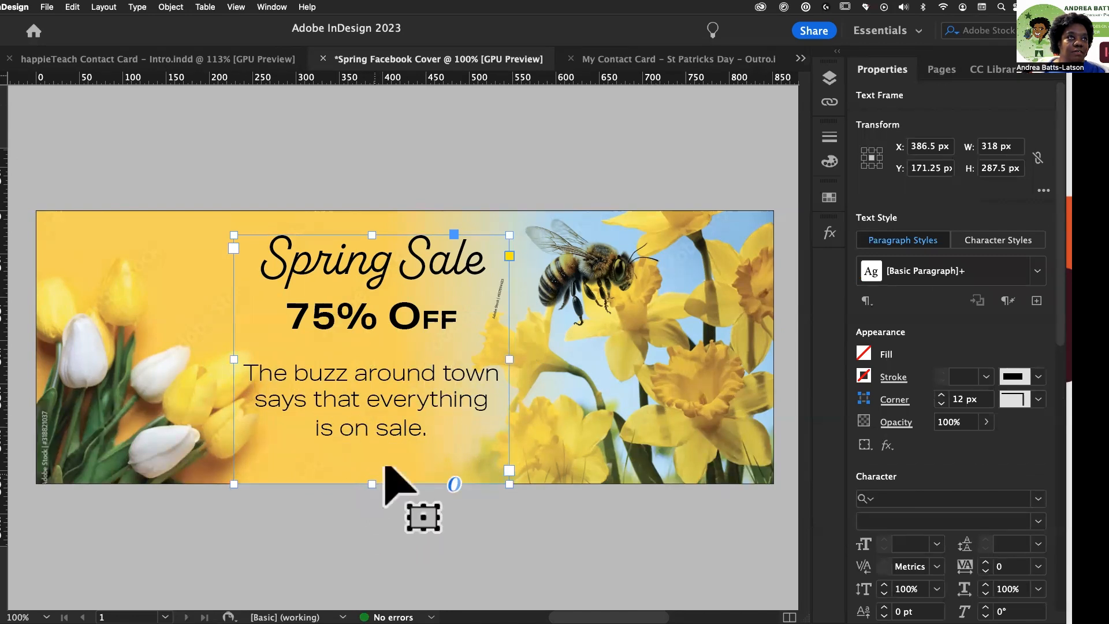
Add a new line reading "happiesTees.com" below the "is on sale." line
double_click(434, 439)
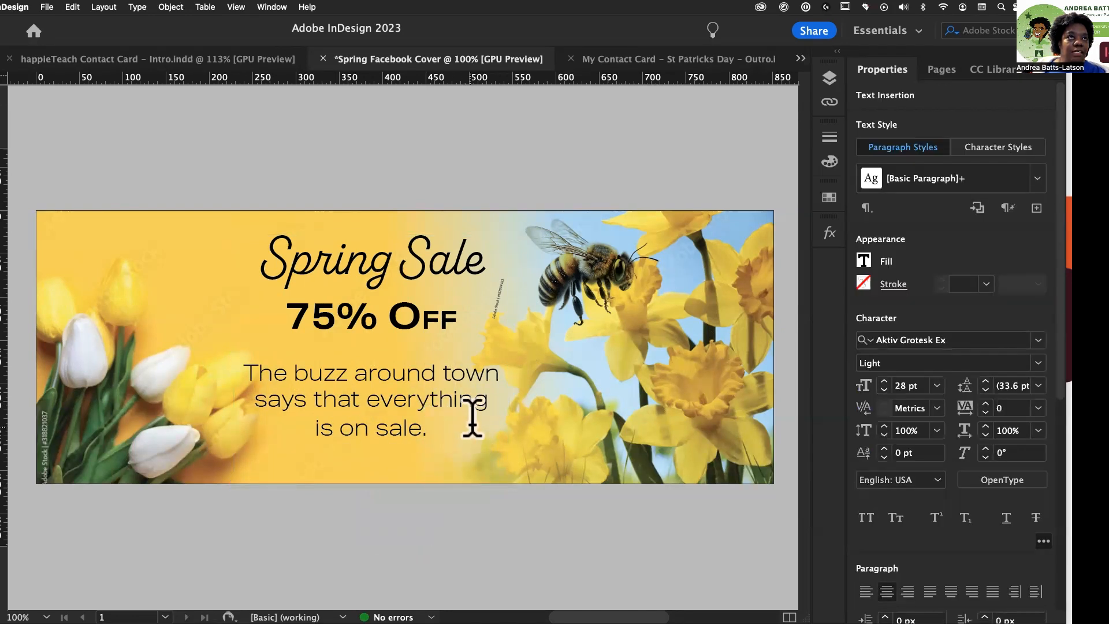
key(Return)
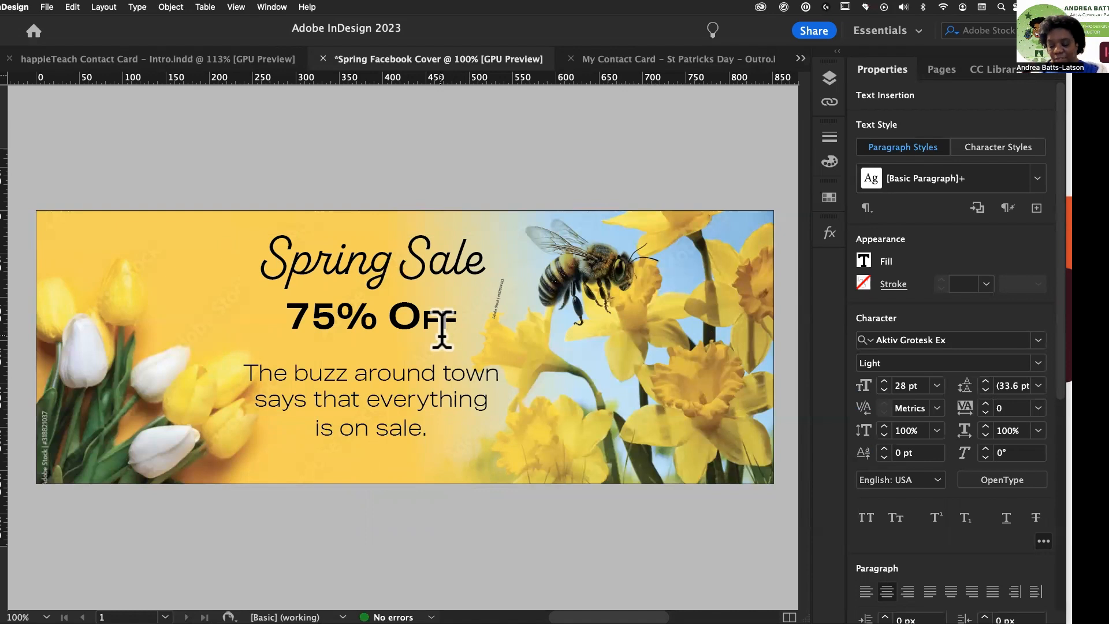
text(happie)
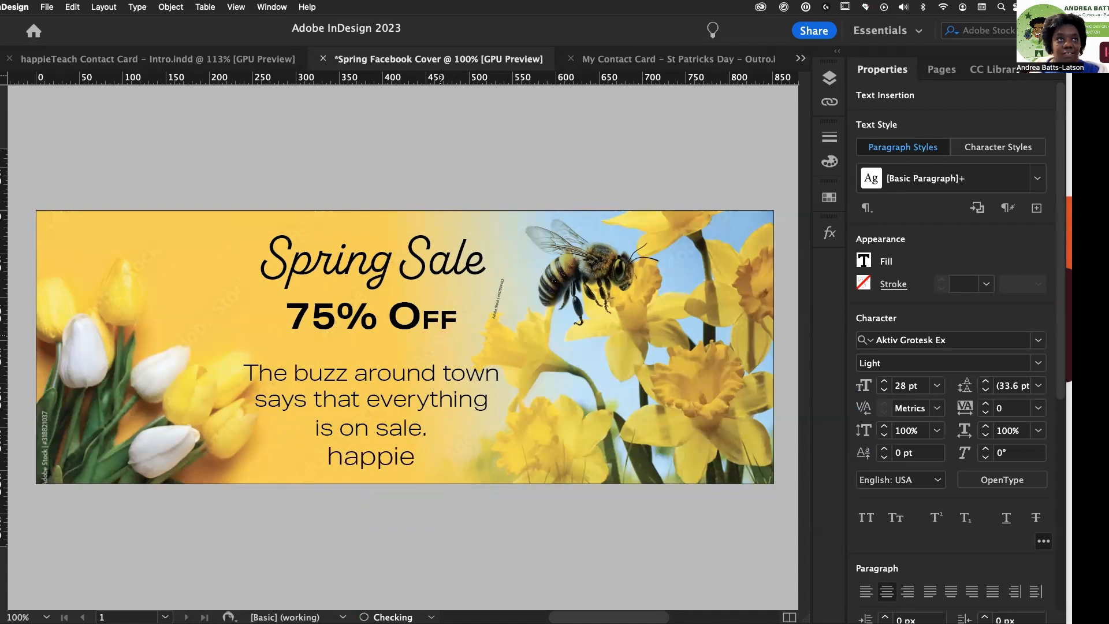
text(sT)
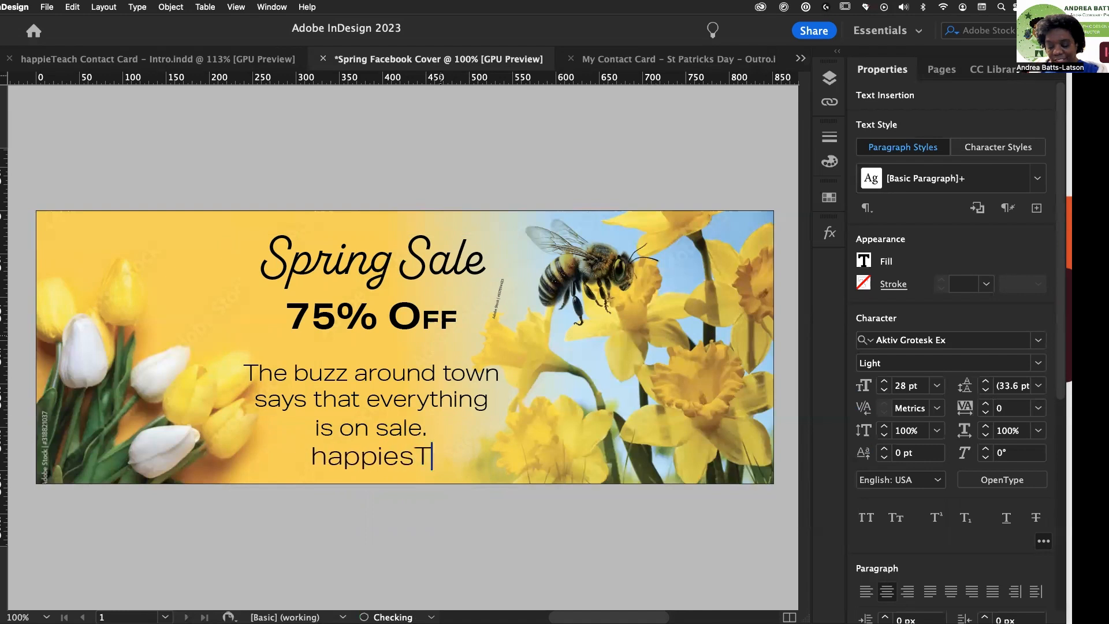
text(ees.com)
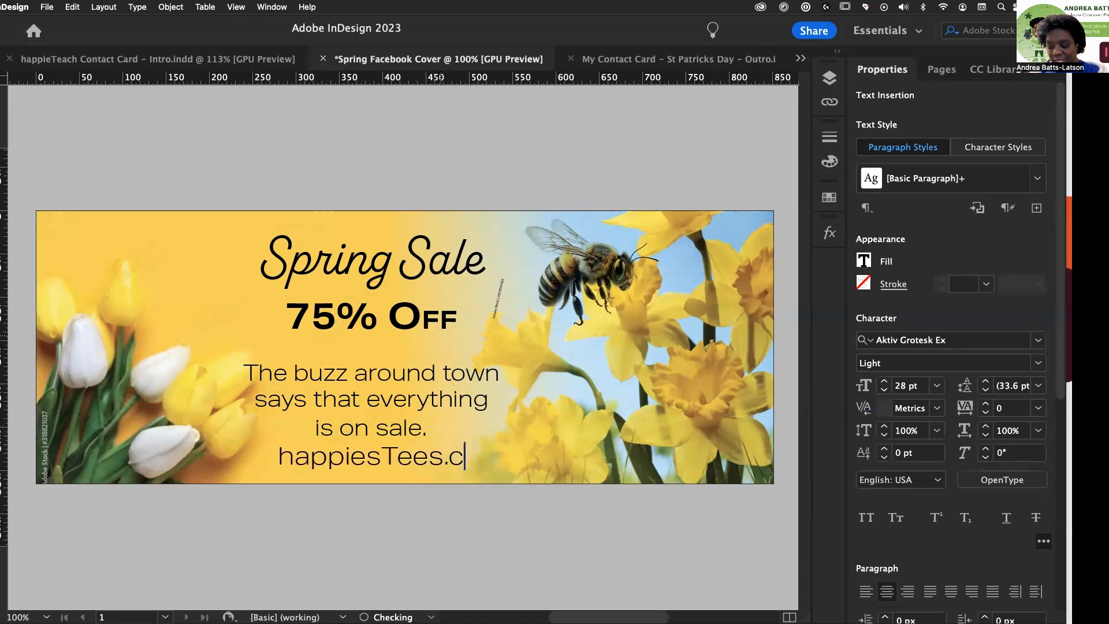
Set the font size of the "happiesTees.com" line to 20 pt after trying 18 pt
drag(485, 457, 195, 466)
click(881, 390)
click(881, 390)
click(881, 390)
click(881, 389)
click(881, 390)
click(881, 389)
click(881, 389)
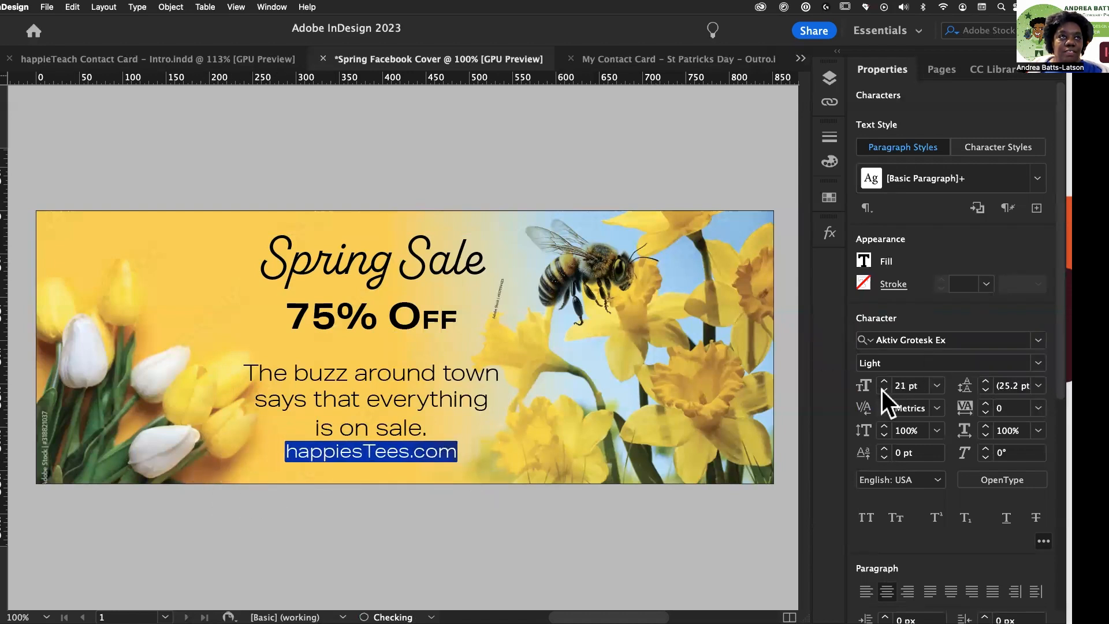
click(881, 390)
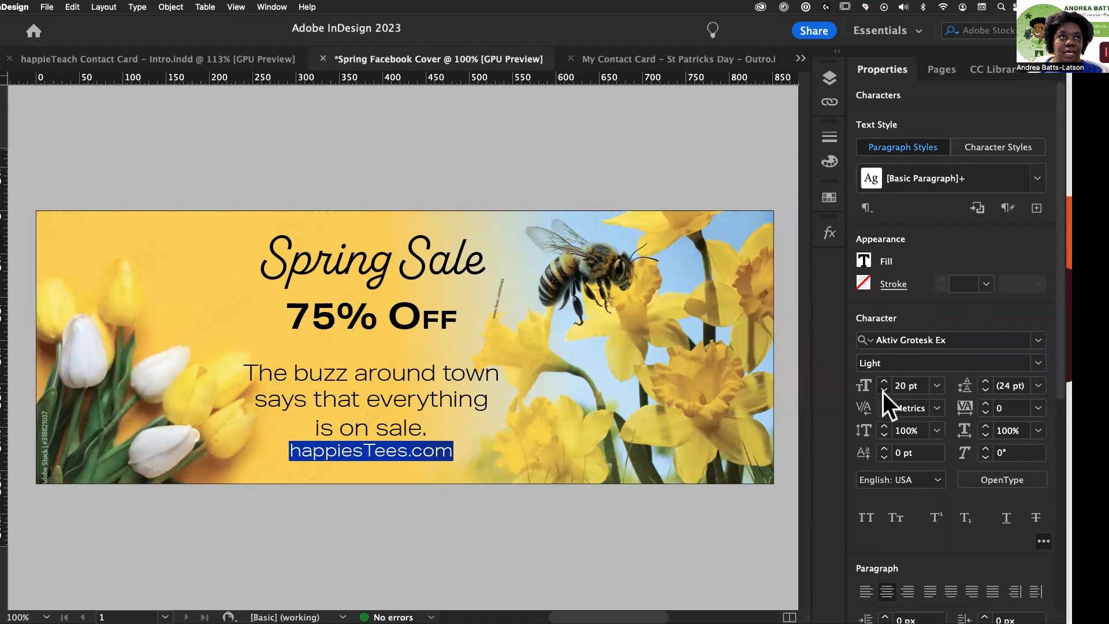
click(882, 390)
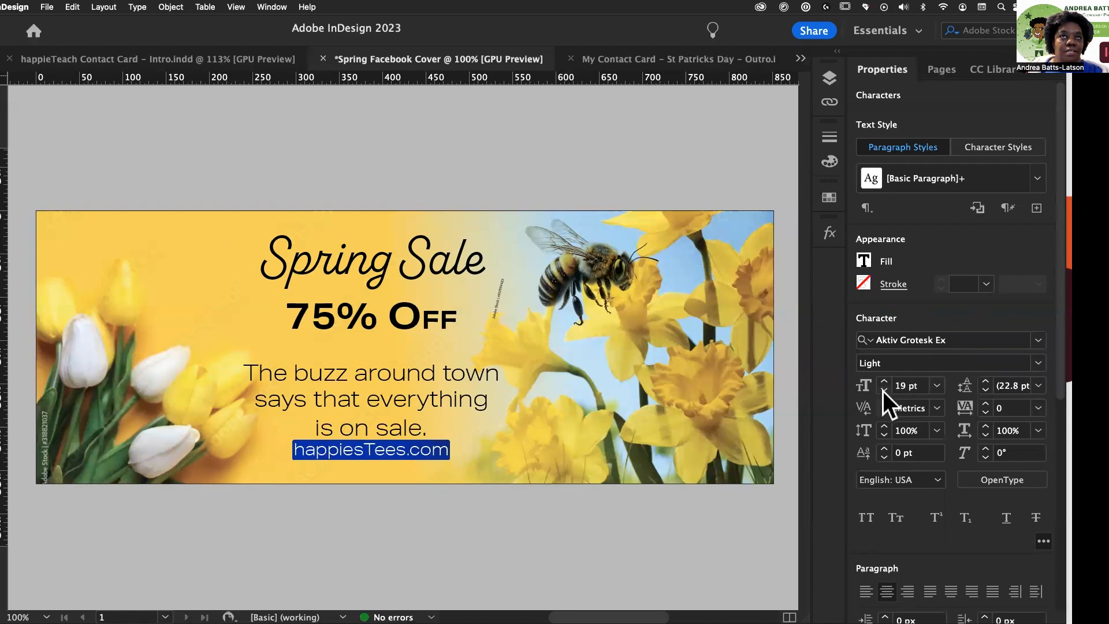
click(882, 390)
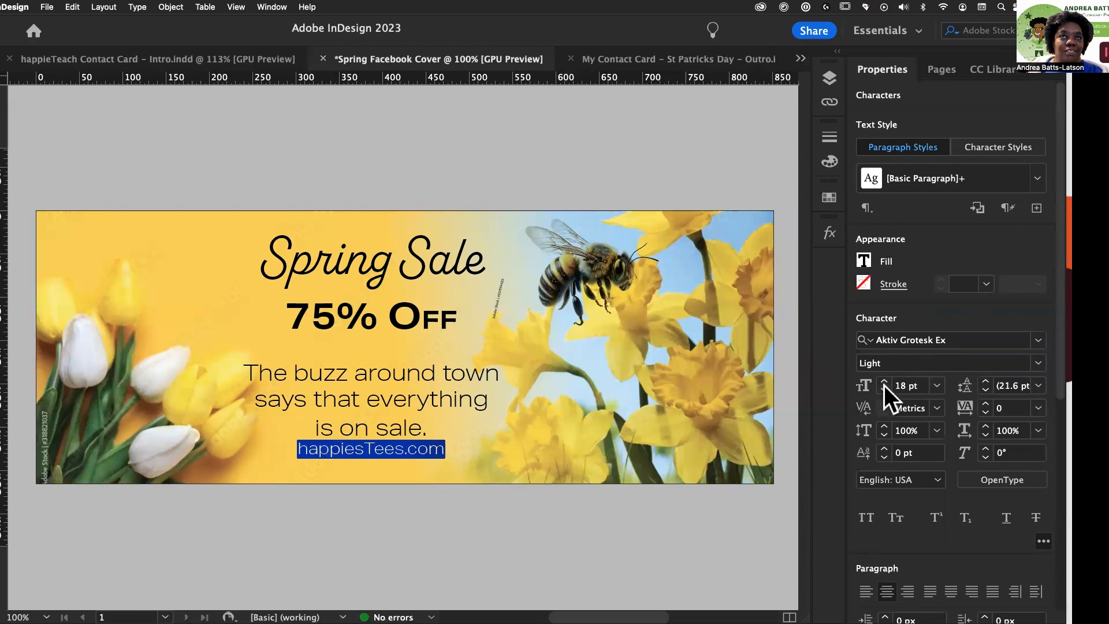
click(883, 381)
click(884, 381)
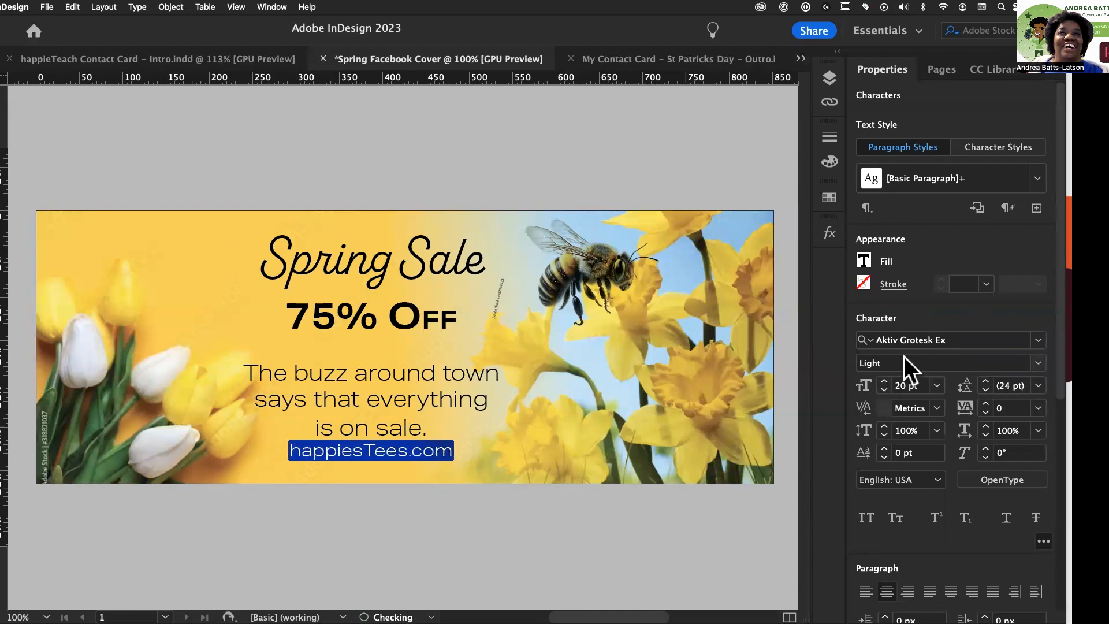
Apply the Medium font style to the "happiesTees.com" line and set its leading to 34 pt
click(1038, 362)
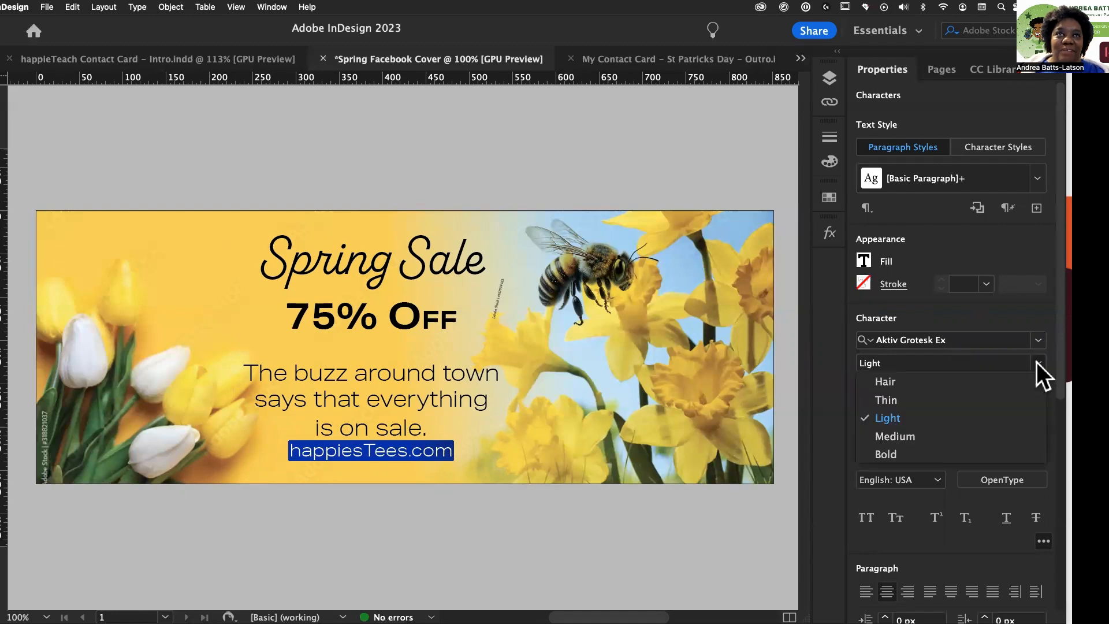
click(926, 441)
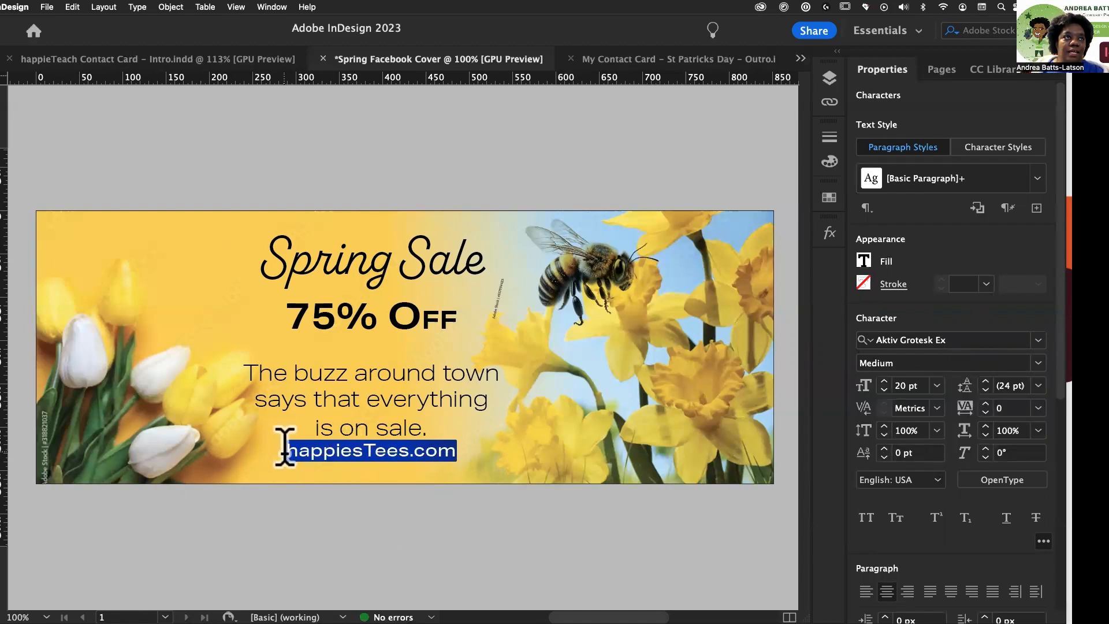
key(alt+Down)
key(alt+Down)
key(alt+Down)
key(alt+Down)
key(alt+Down)
key(alt+Down)
key(alt+Down)
key(alt+Up)
key(alt+Up)
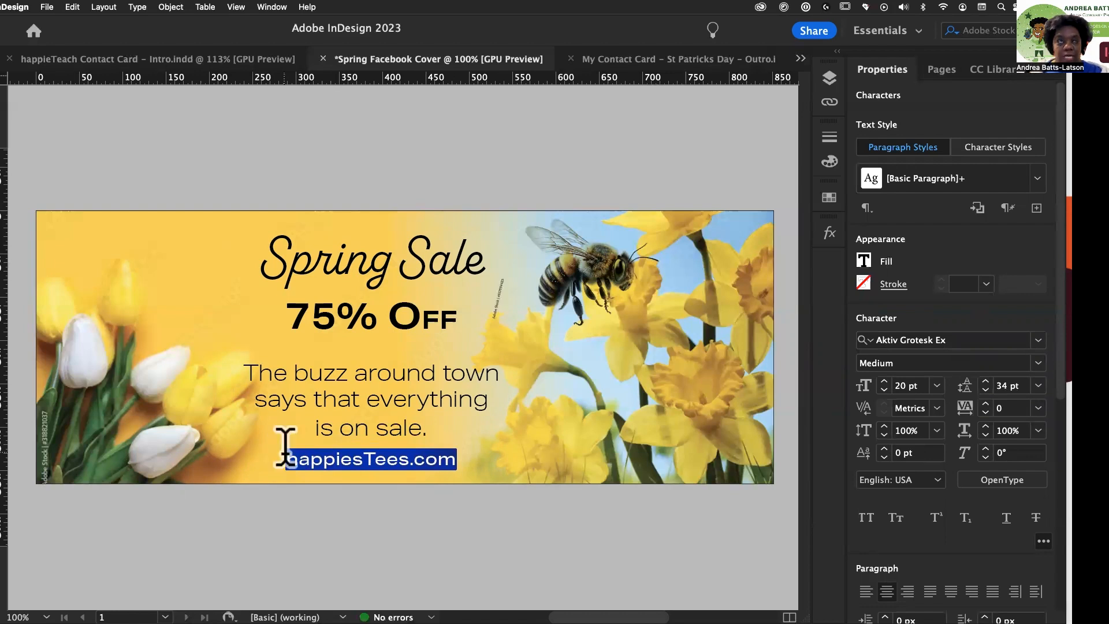
click(340, 427)
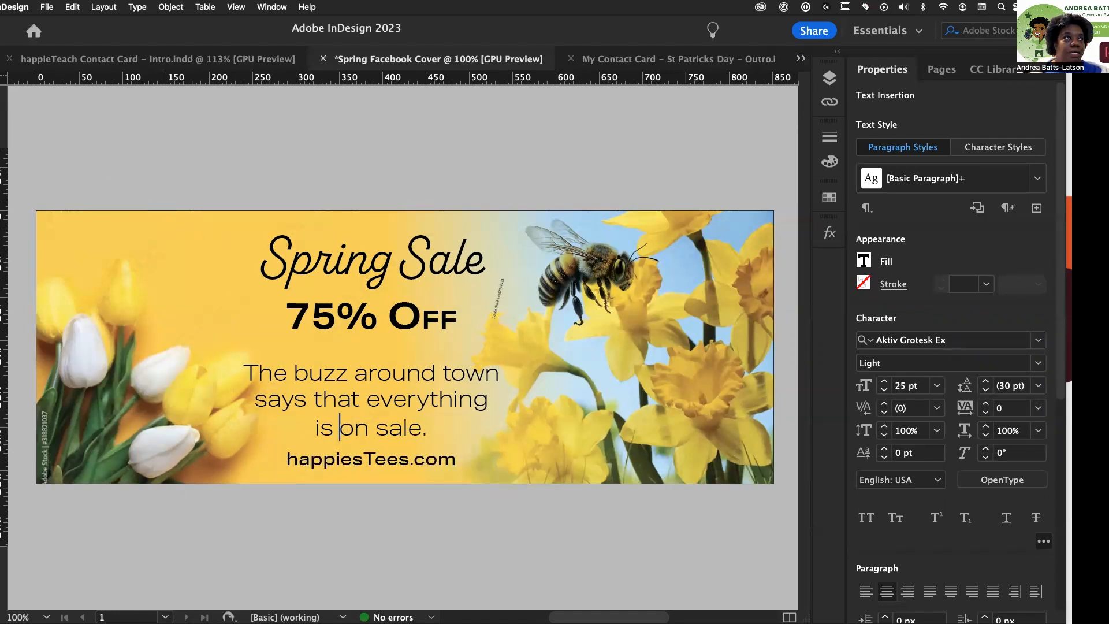
key(Escape)
click(155, 149)
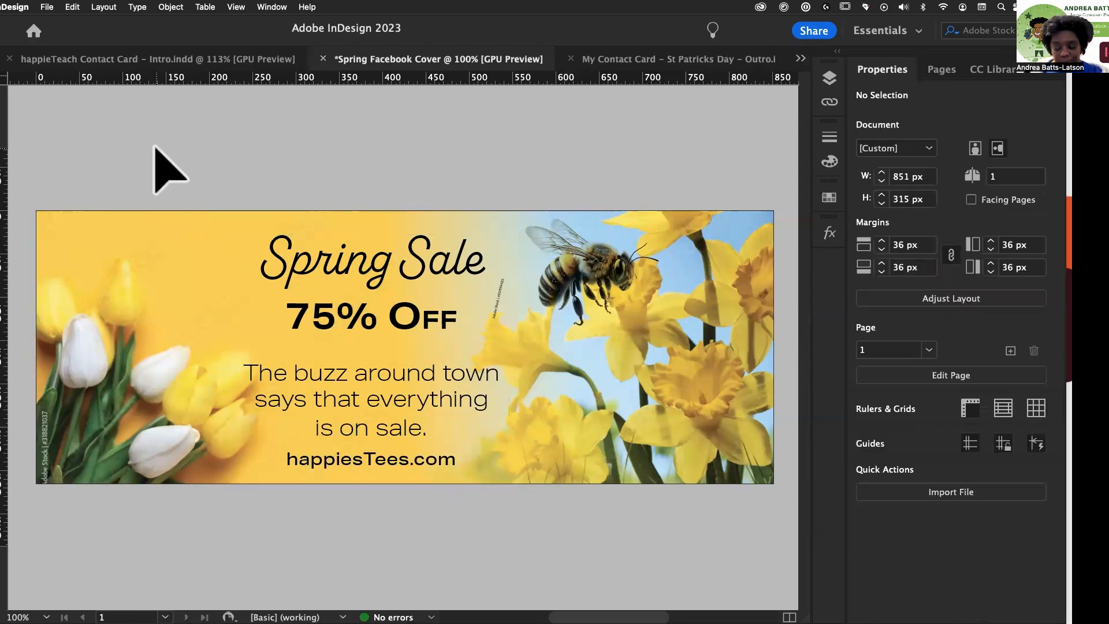
Show the margins and frame edges, move the text frame up to Y 164.25 px, and return to the preview
key(w)
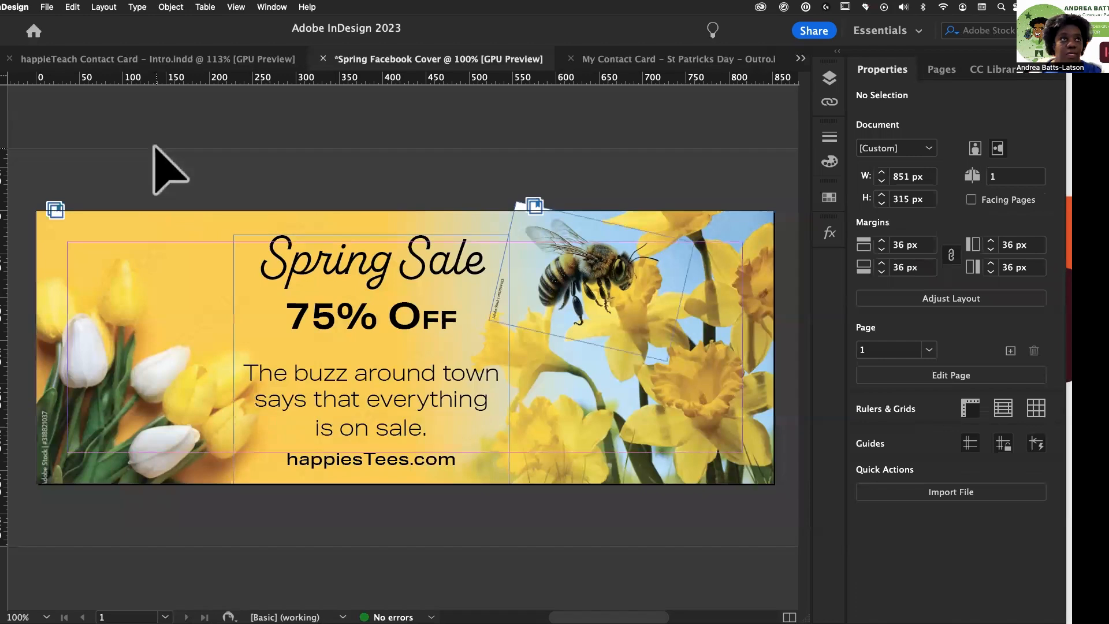
click(348, 309)
drag(354, 314, 359, 330)
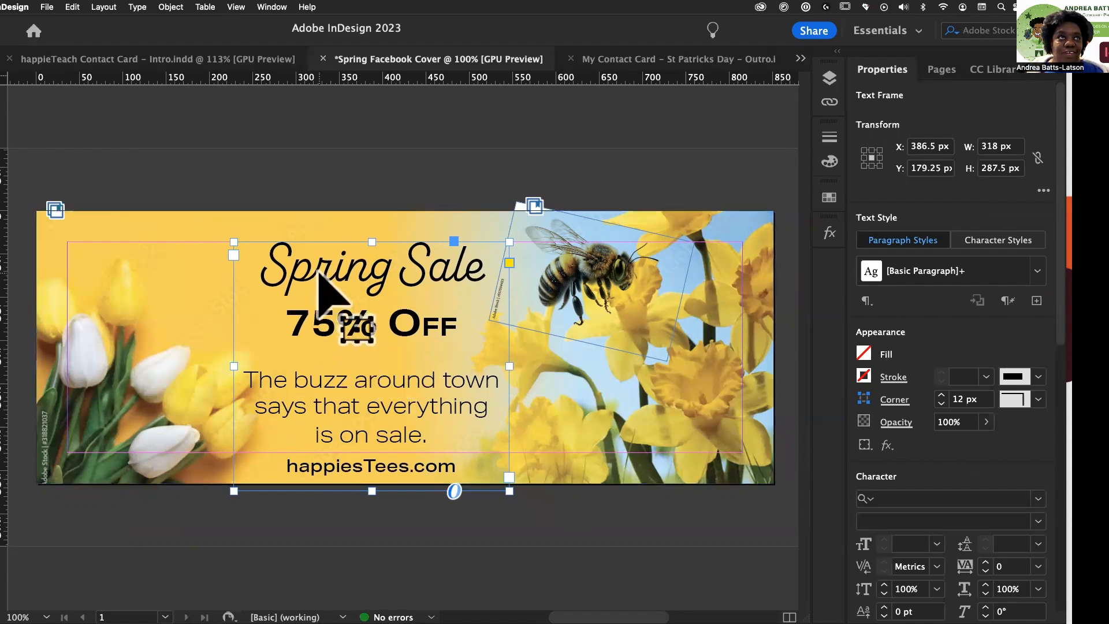
key(Up)
key(Up)
key(Up)
key(Up)
key(Up)
key(Up)
key(Up)
key(Up)
key(Up)
key(Up)
key(Up)
key(Up)
key(Up)
key(Up)
key(Up)
key(Up)
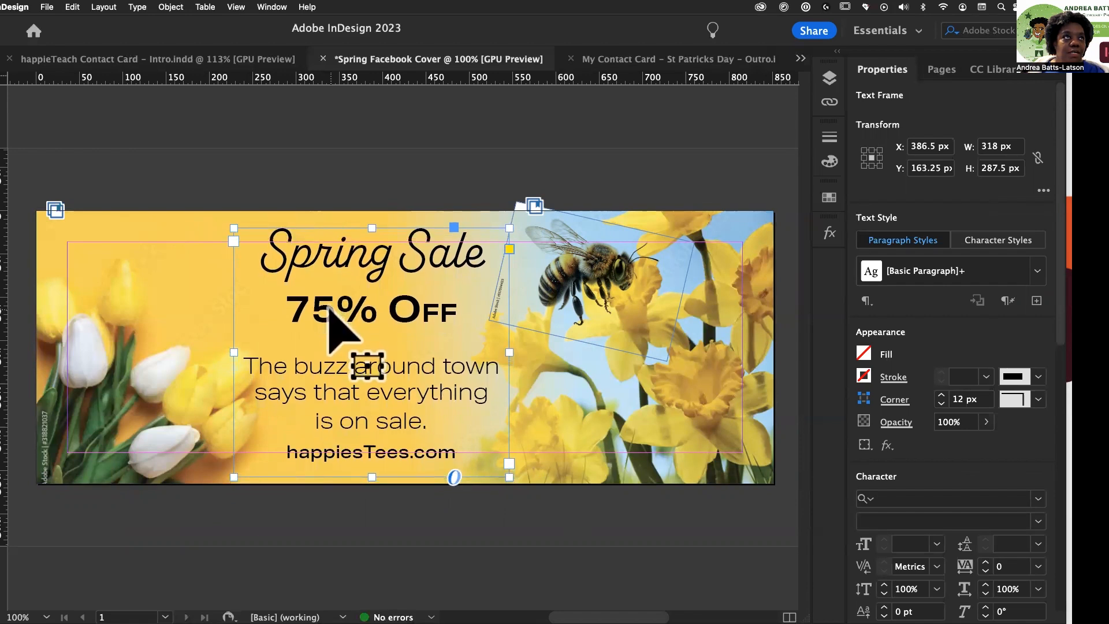
key(Down)
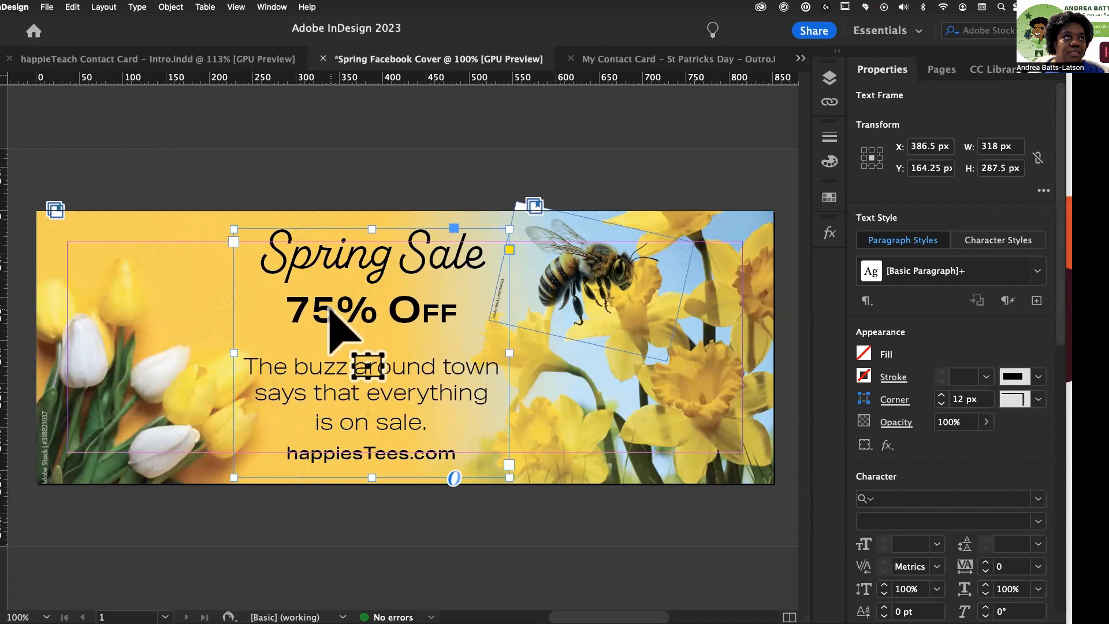
click(236, 168)
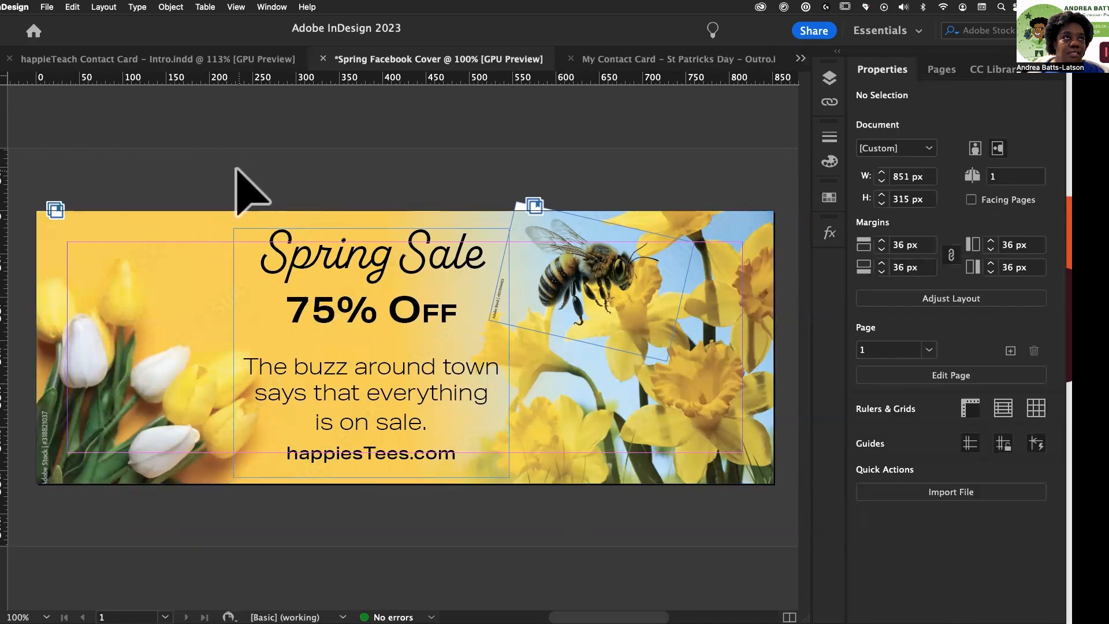
key(w)
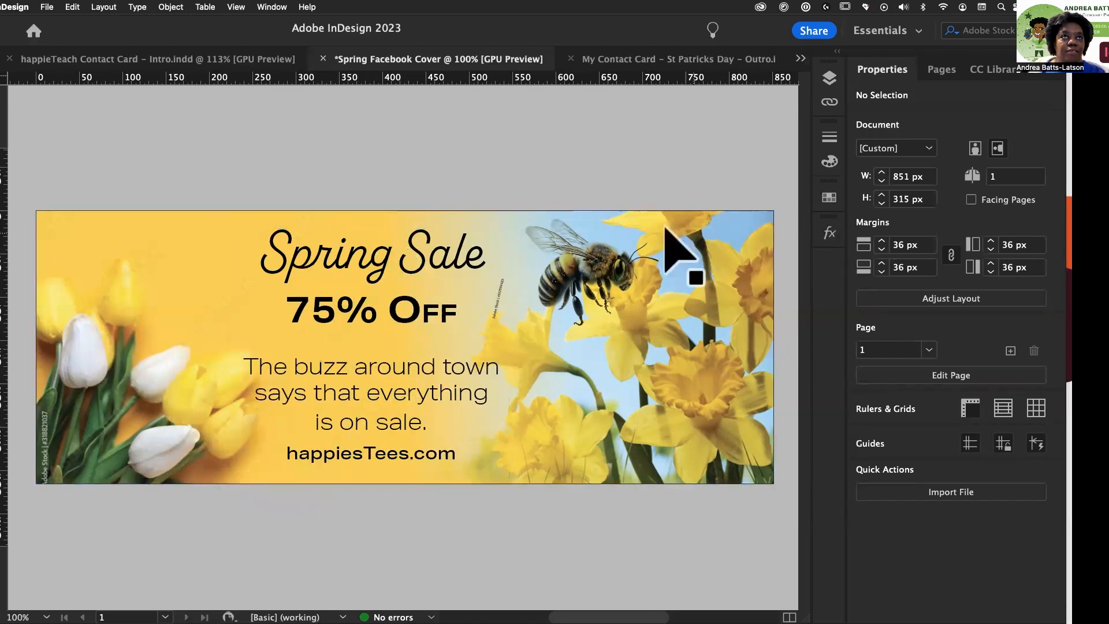
License the yellow spring flowers background image from Adobe Stock
click(739, 247)
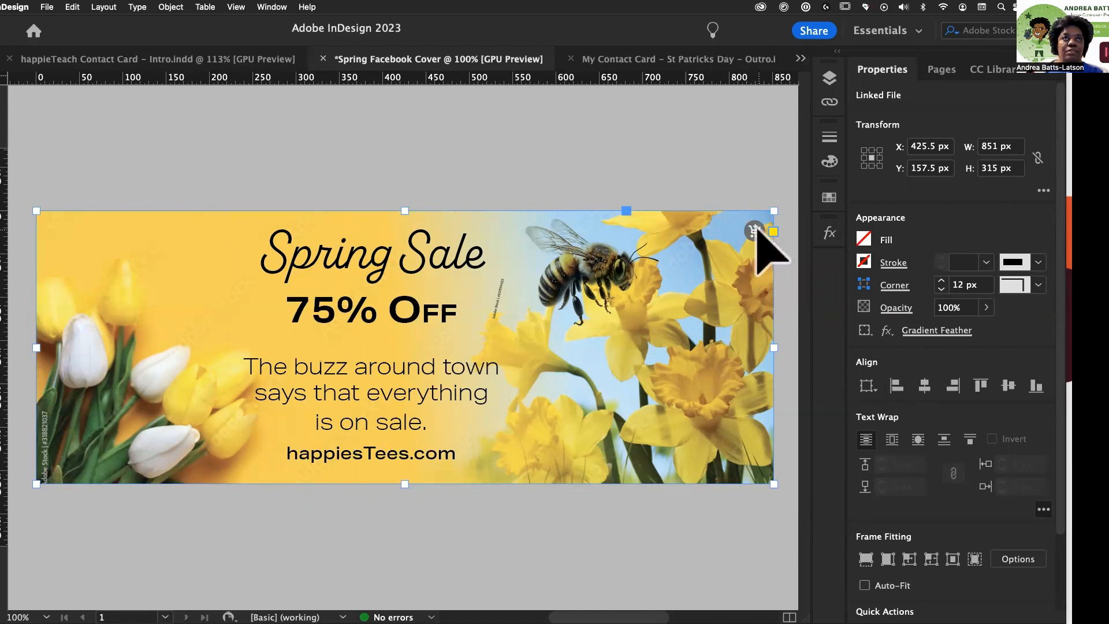
click(754, 230)
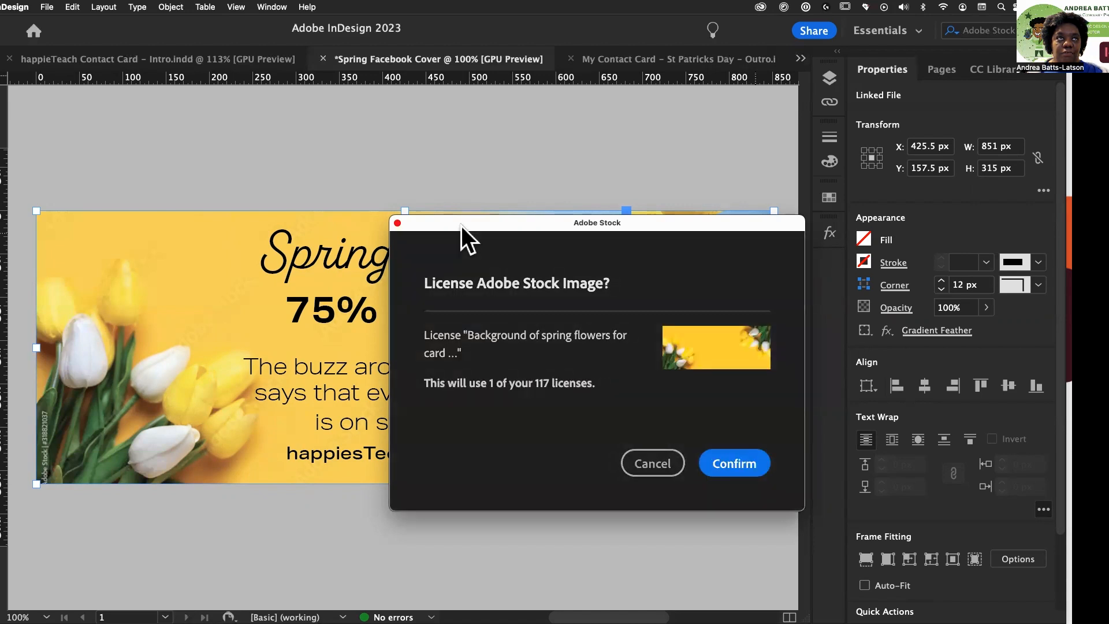
click(726, 466)
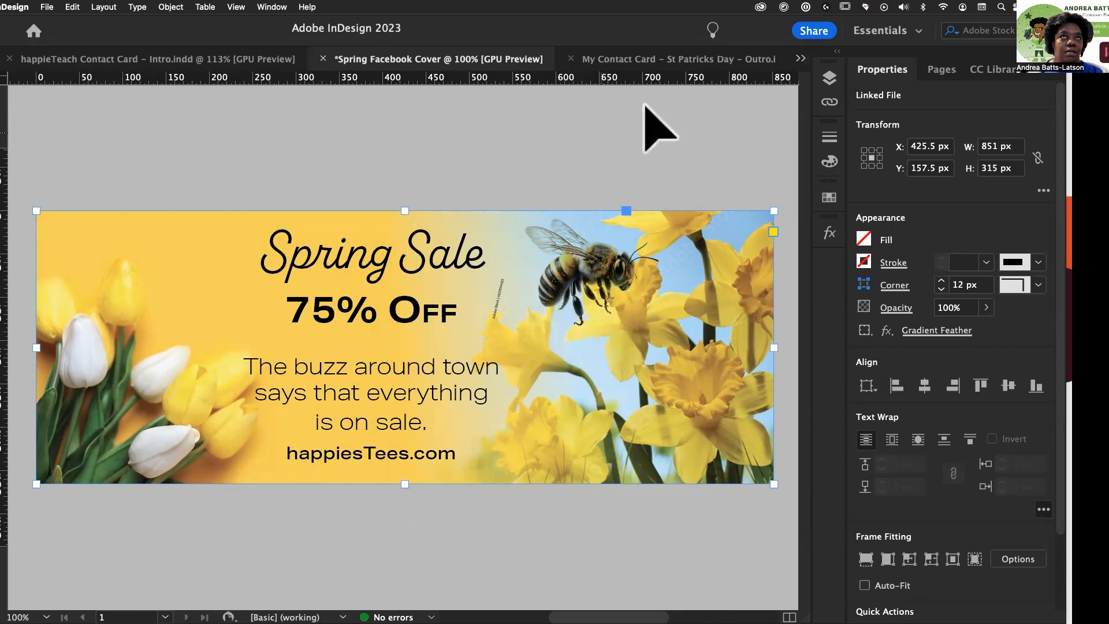
Select the bee image in the layer stack, license it from Adobe Stock, and deselect it
click(830, 77)
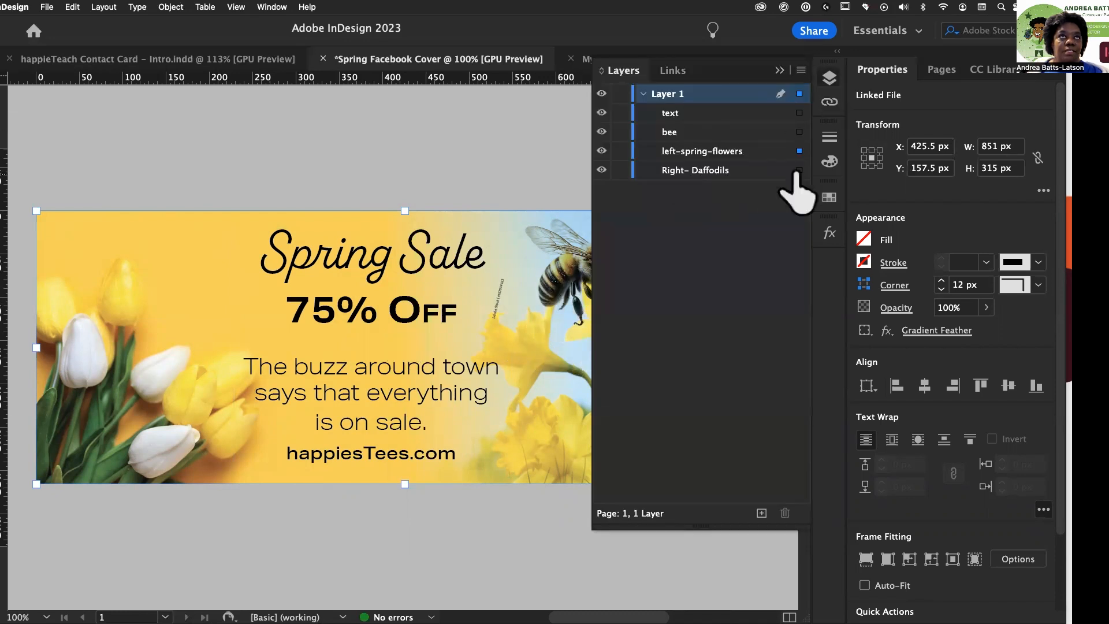
click(798, 132)
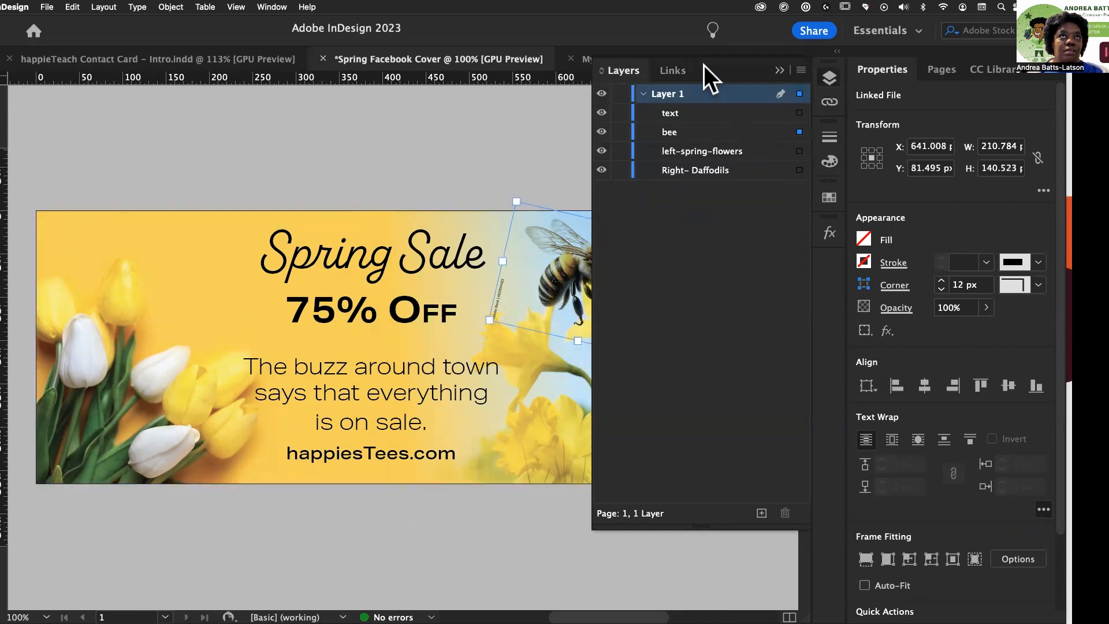
click(775, 72)
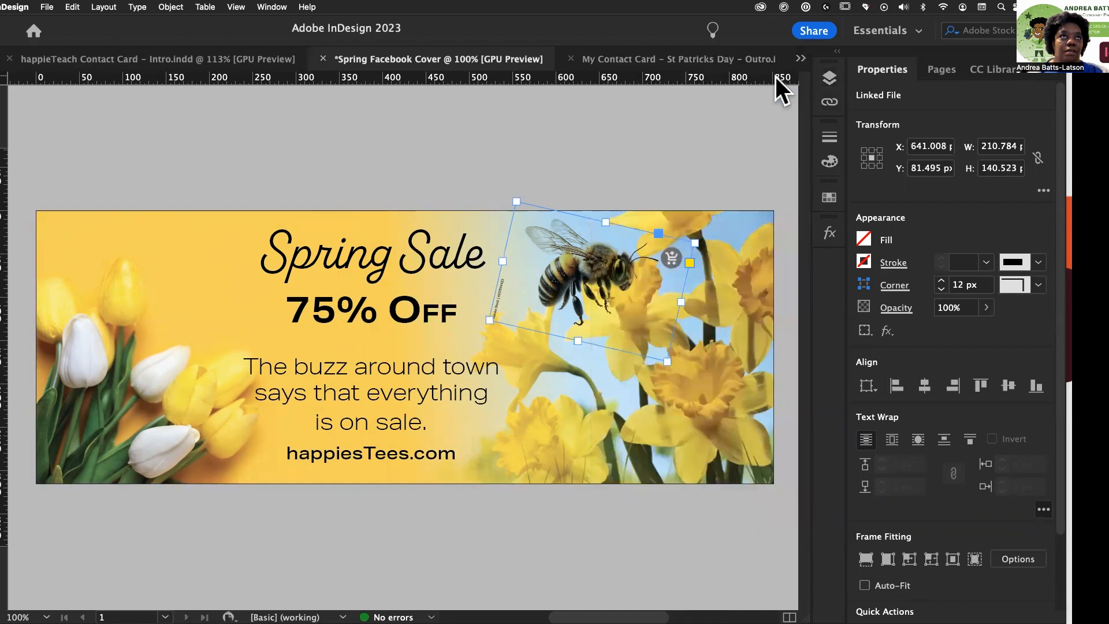
click(671, 258)
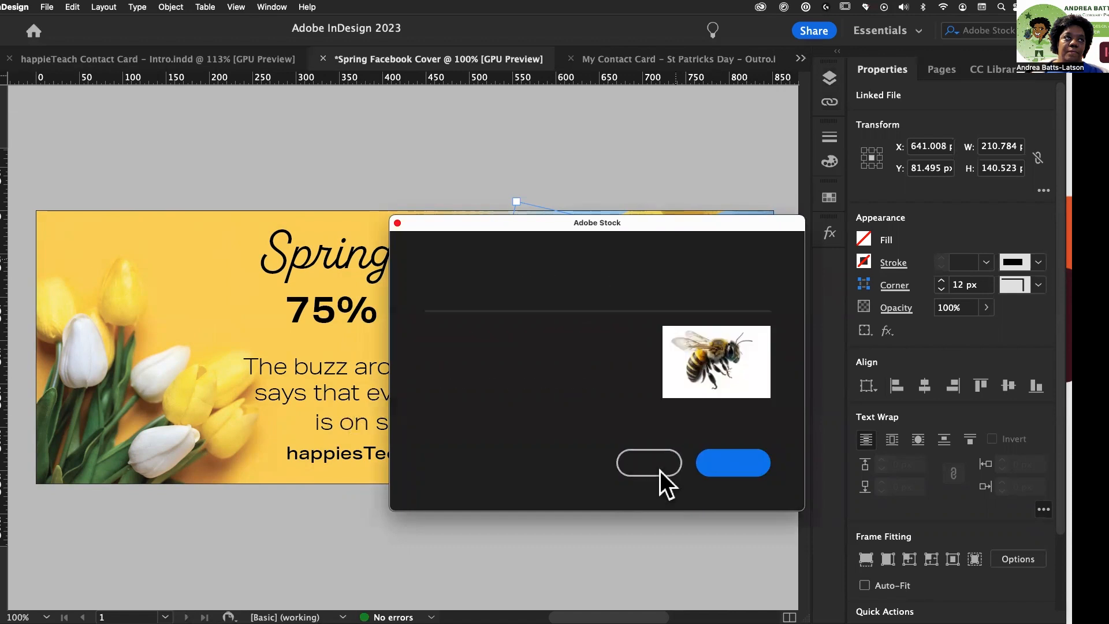
click(733, 468)
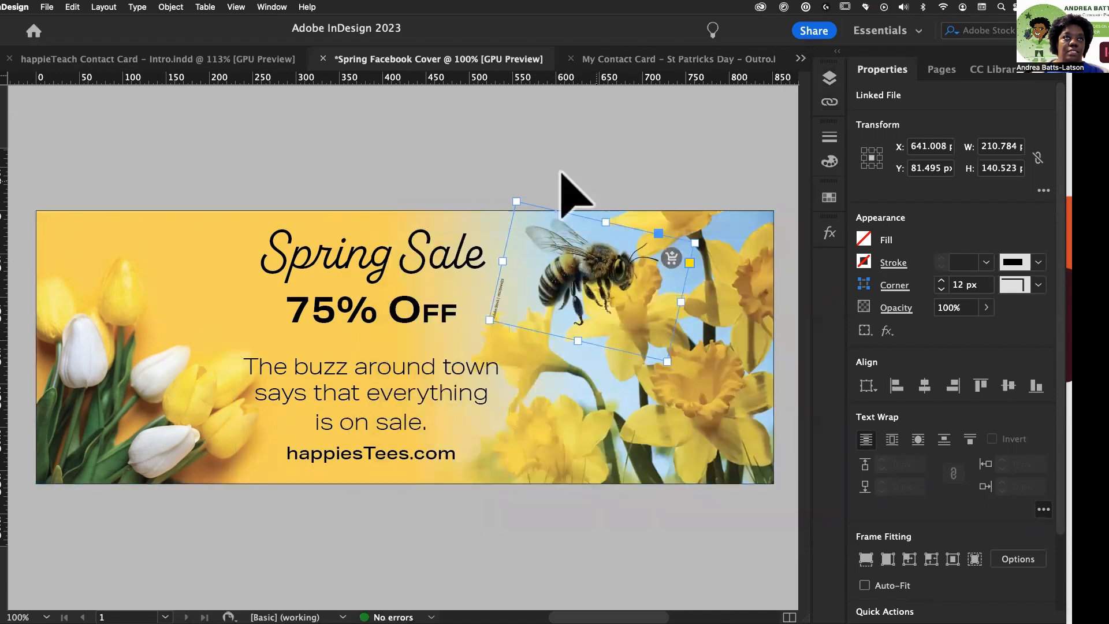
click(679, 162)
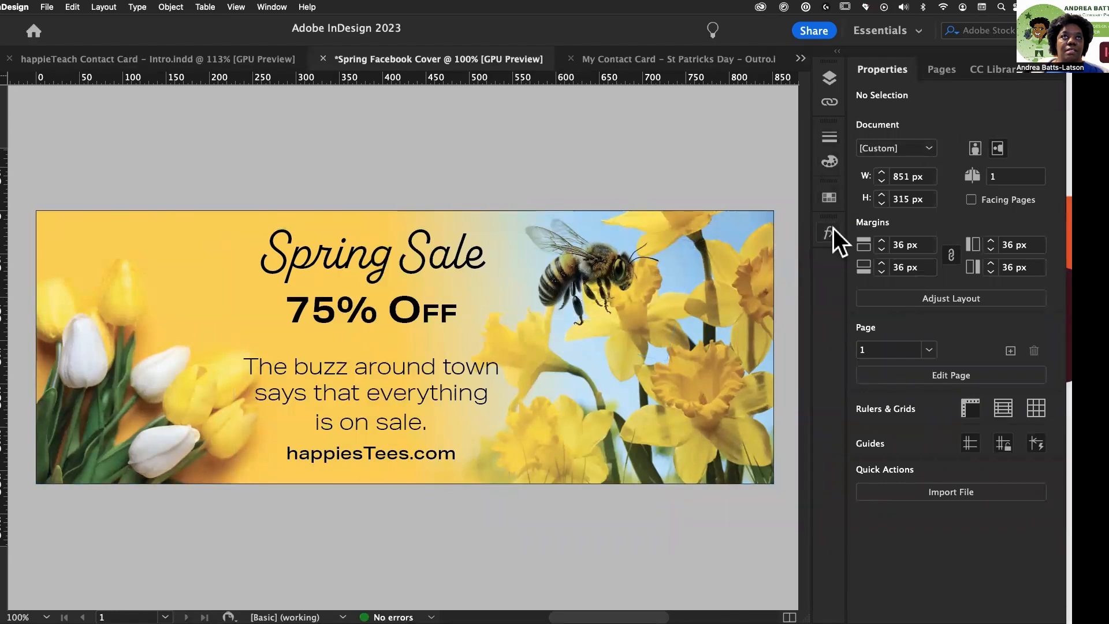
Select the Right- Daffodils image in the layer stack, license it from Adobe Stock, and deselect it
click(829, 81)
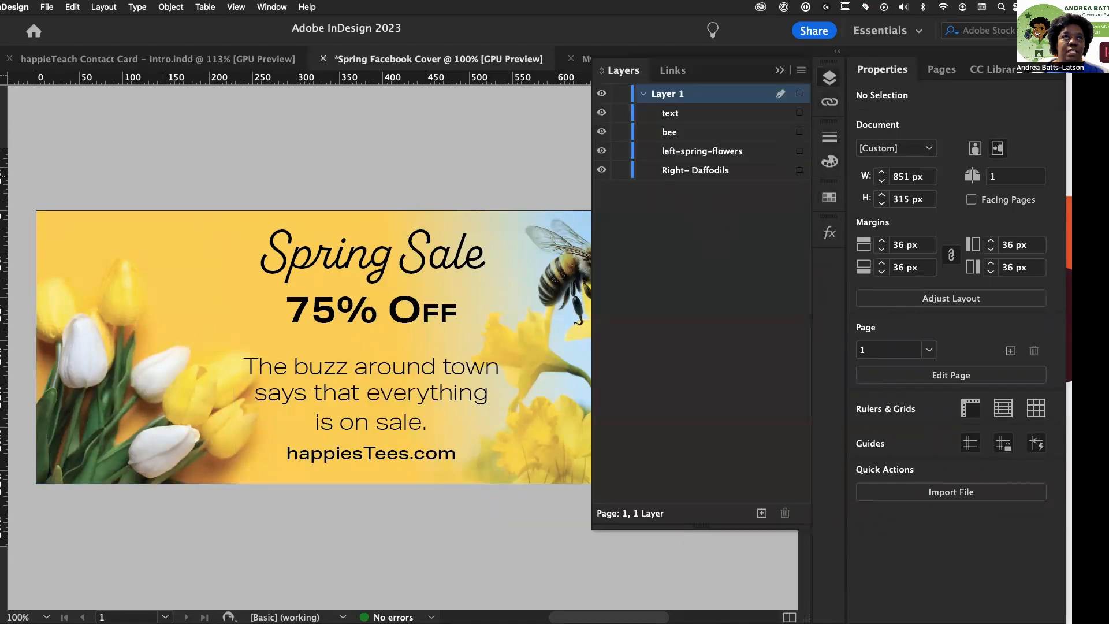
click(799, 170)
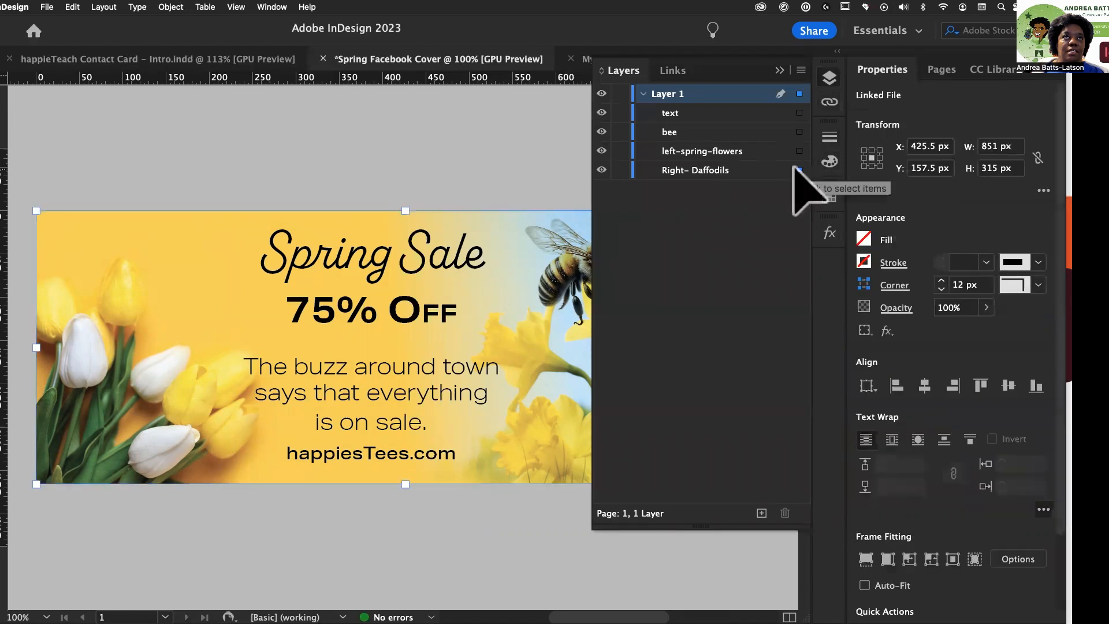
click(780, 71)
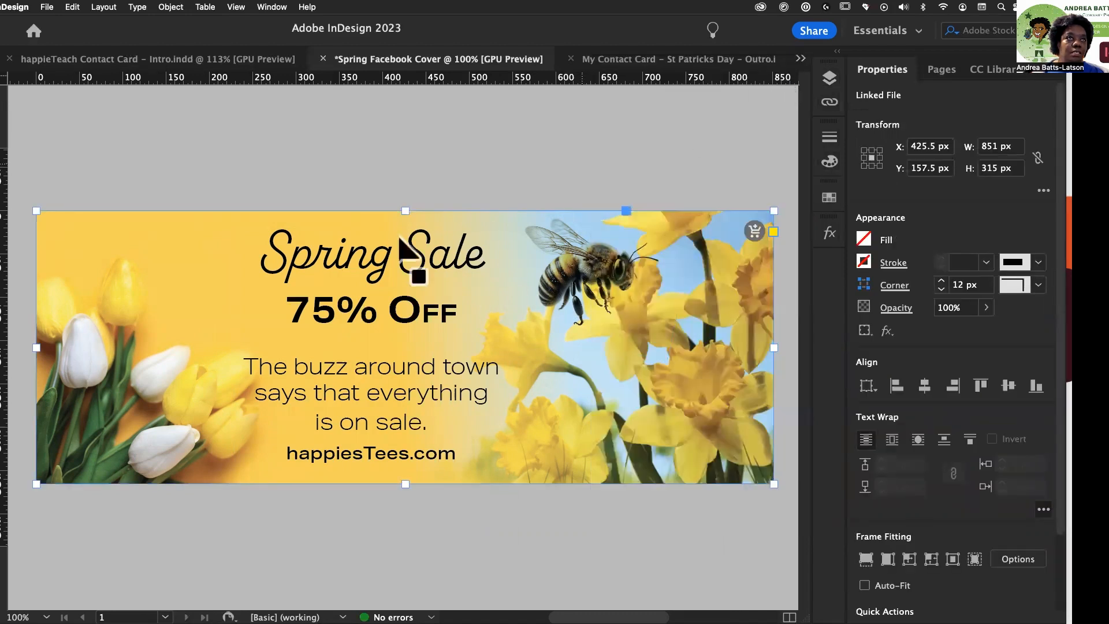
click(754, 230)
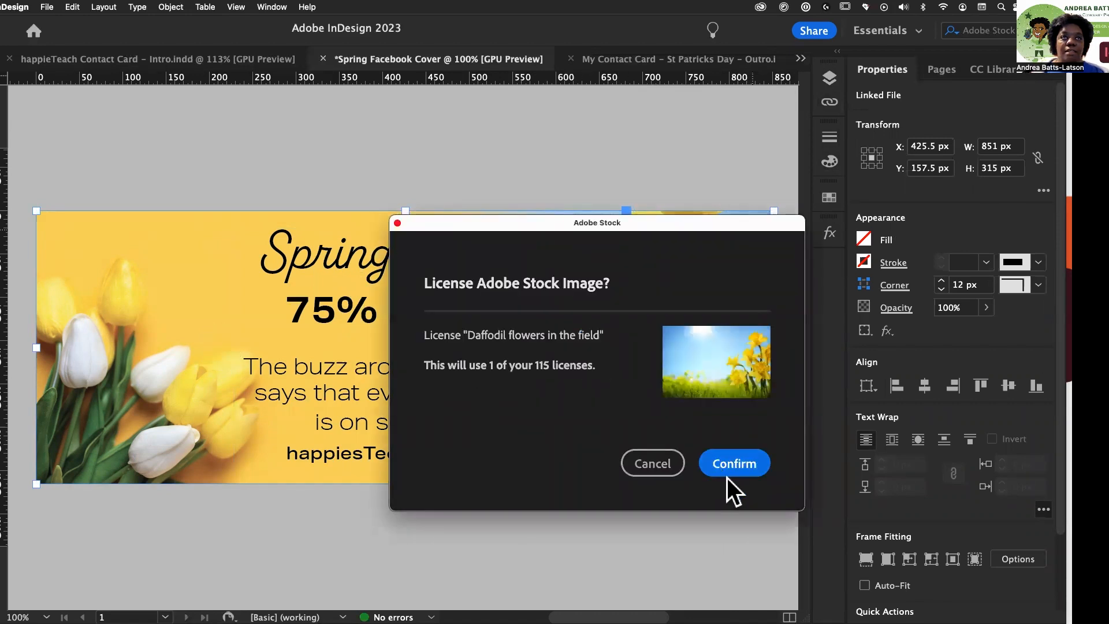
click(747, 465)
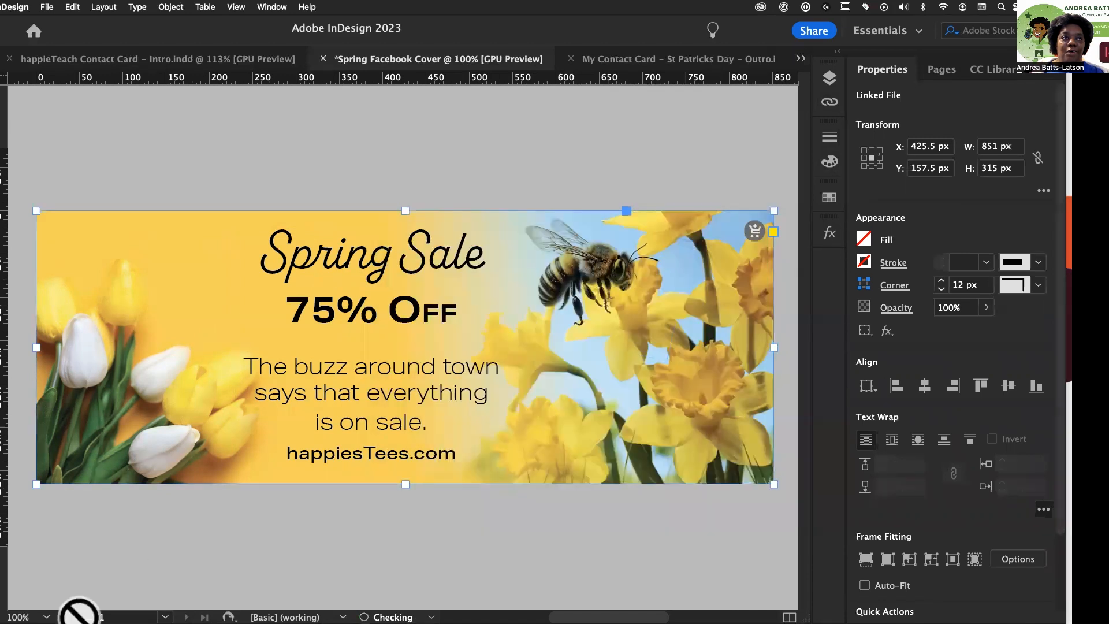
click(118, 586)
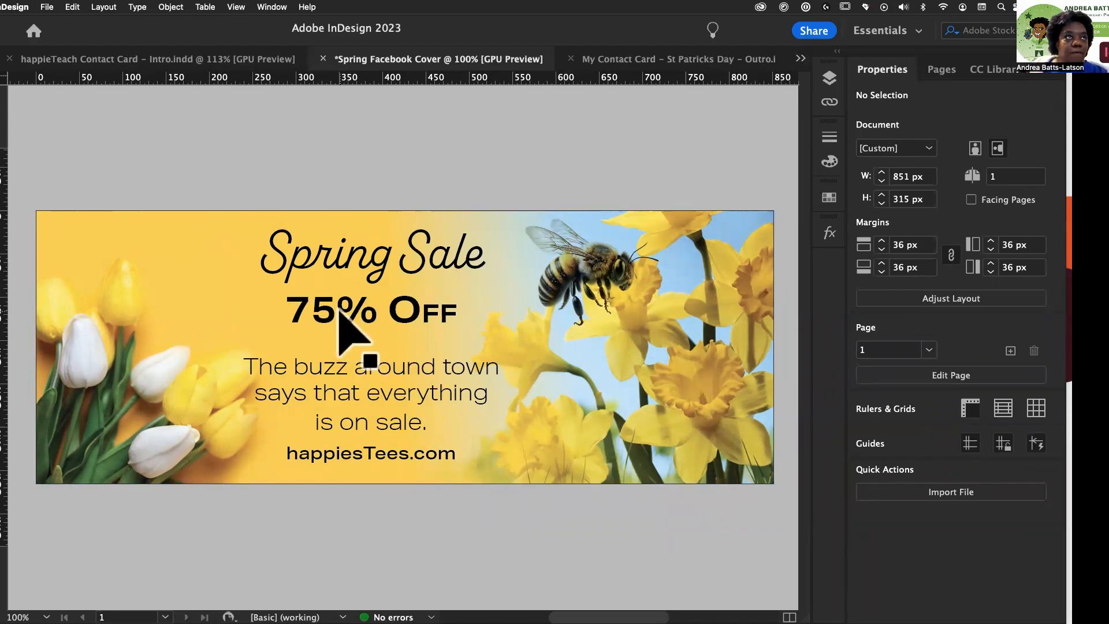
Sample a green from the tulip leaves with the Eyedropper and save it as the swatch R=62 G=124 B=59
key(i)
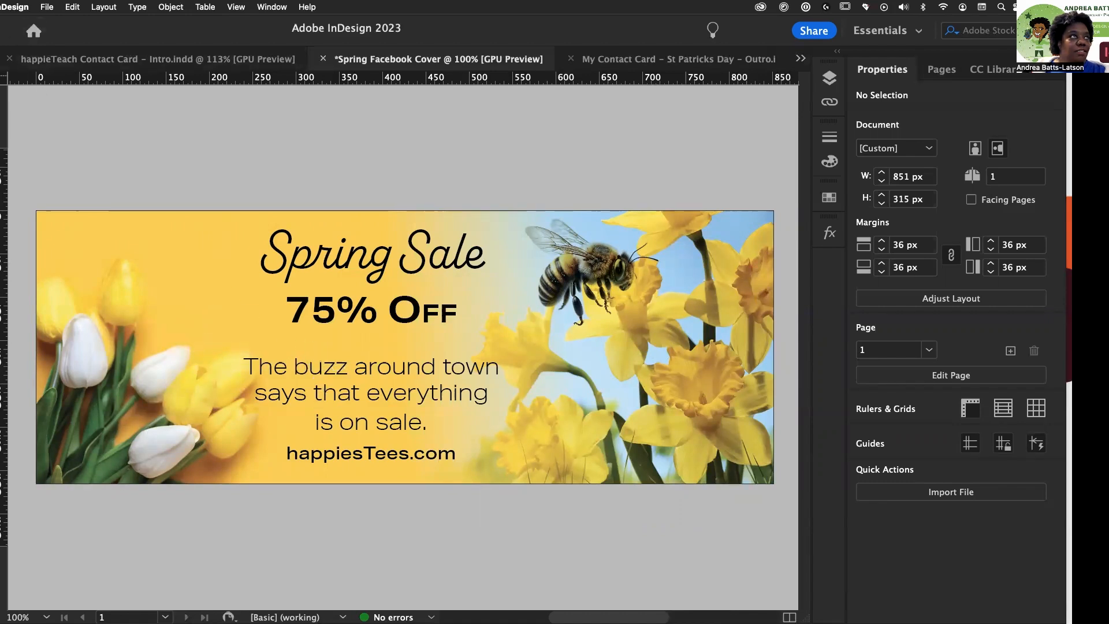
click(723, 396)
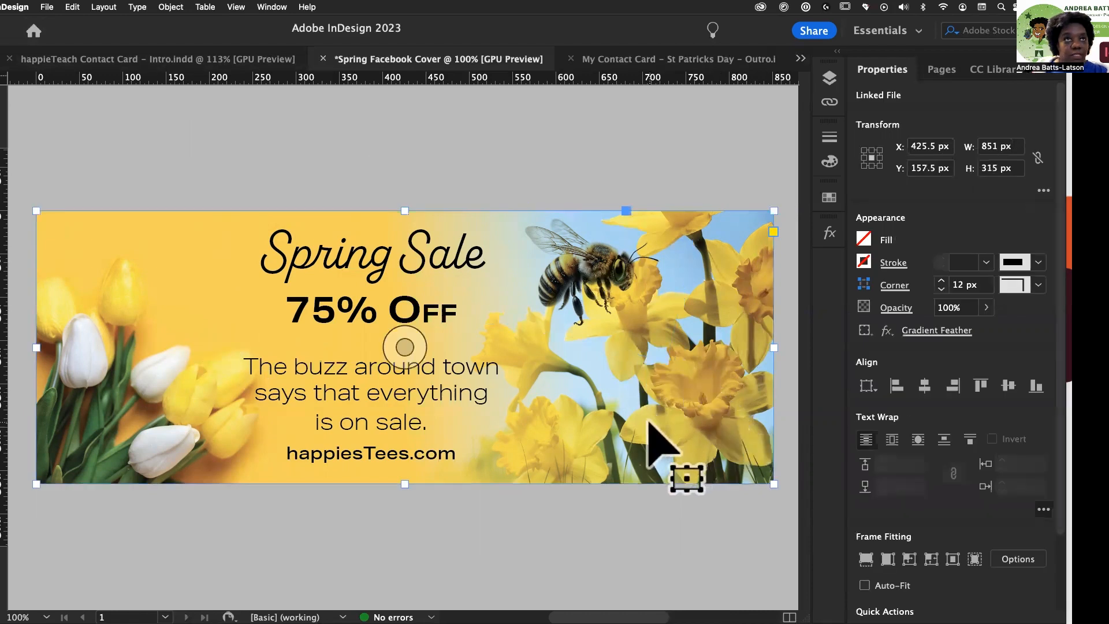
key(i)
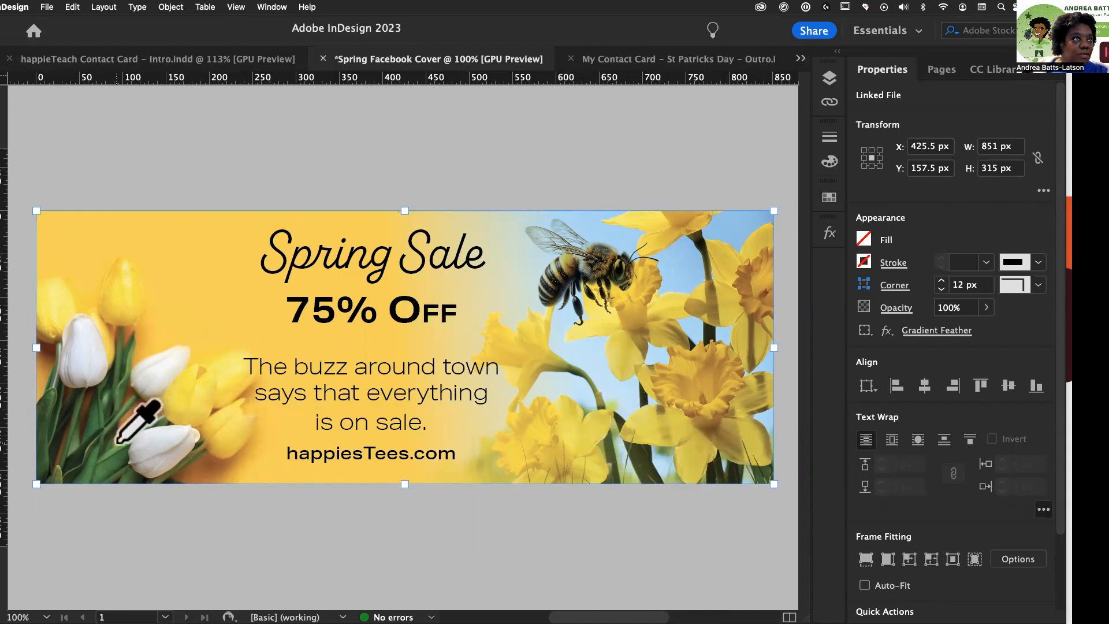
click(107, 466)
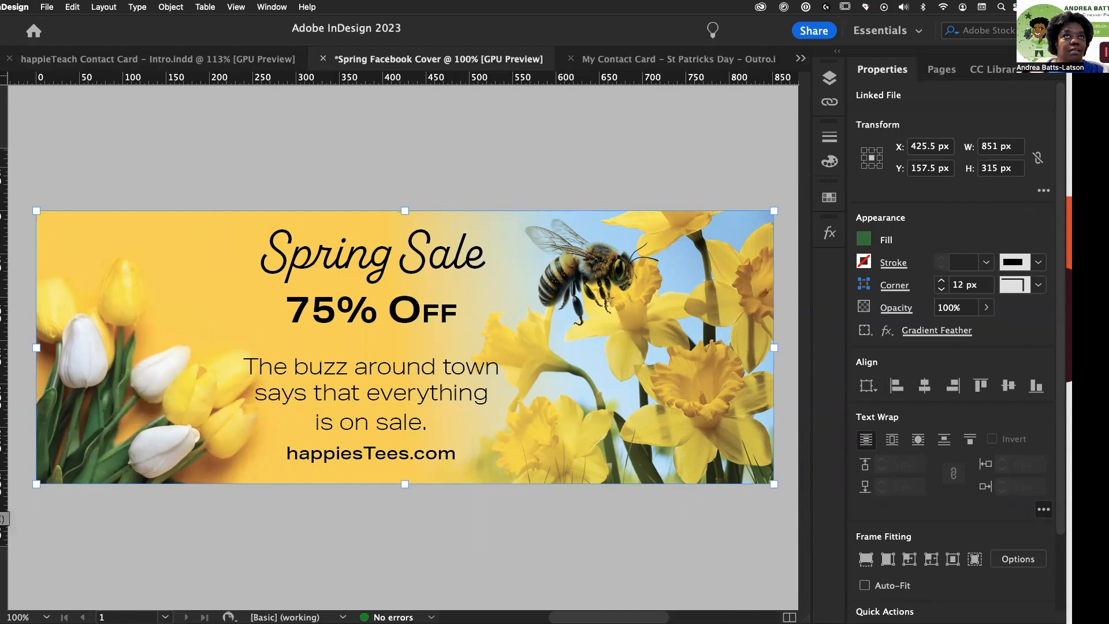
click(833, 194)
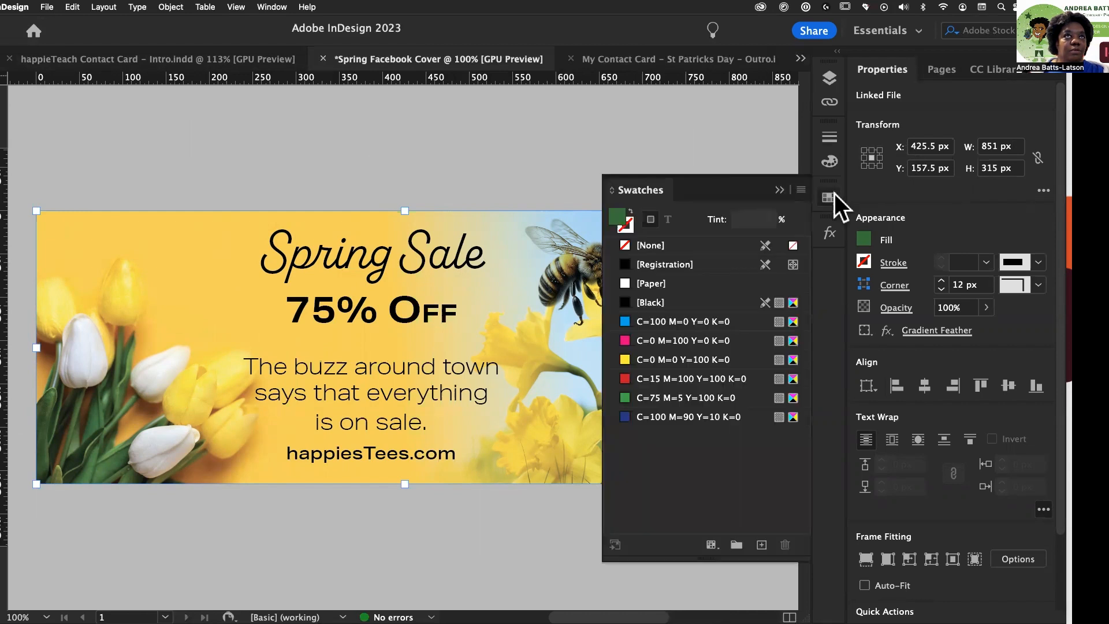
click(761, 543)
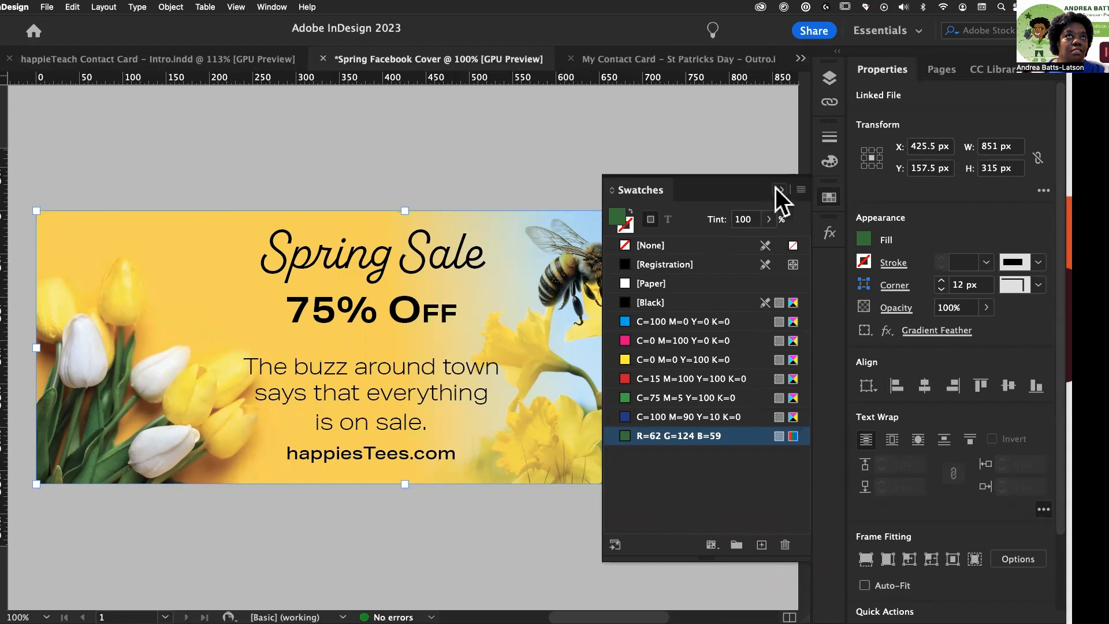
click(777, 189)
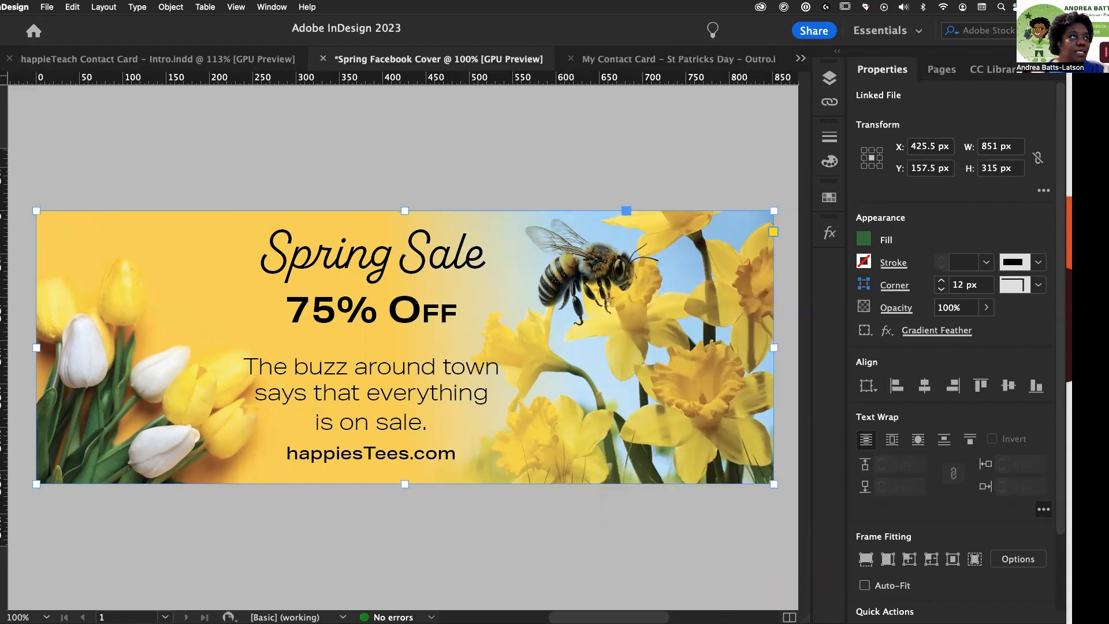
Colour the "75% Off" text with the green swatch R=62 G=124 B=59
double_click(456, 311)
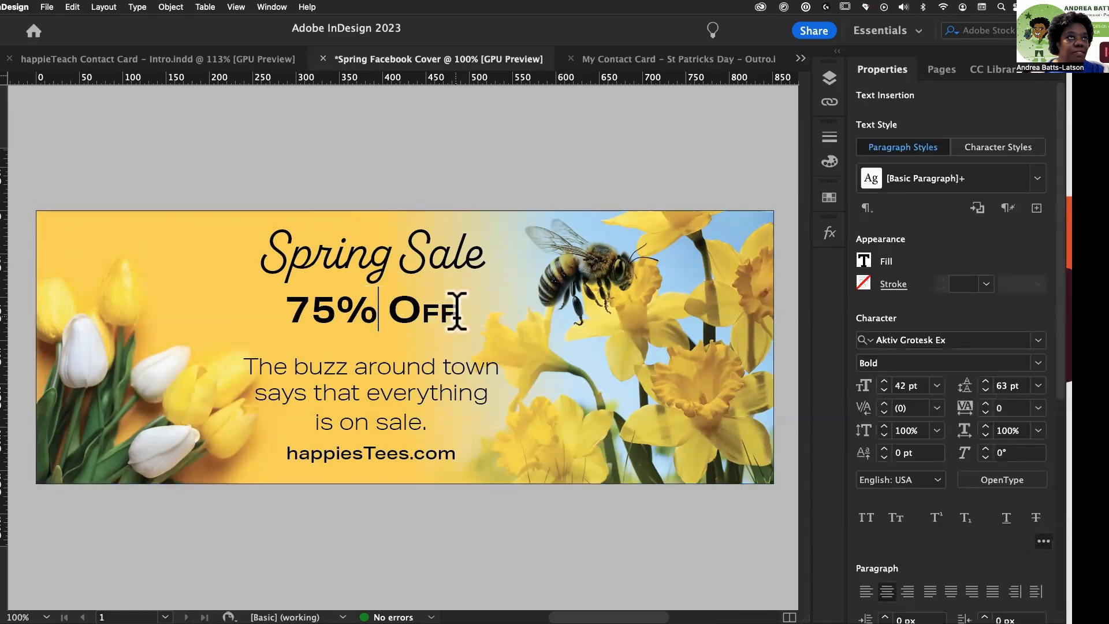
drag(456, 310, 276, 312)
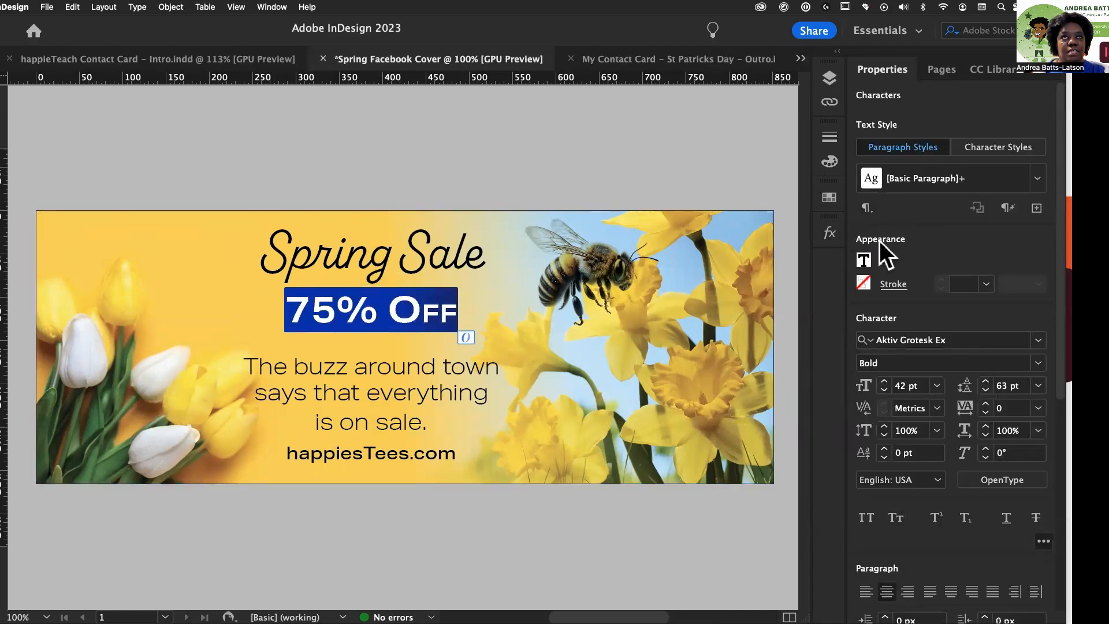
click(832, 198)
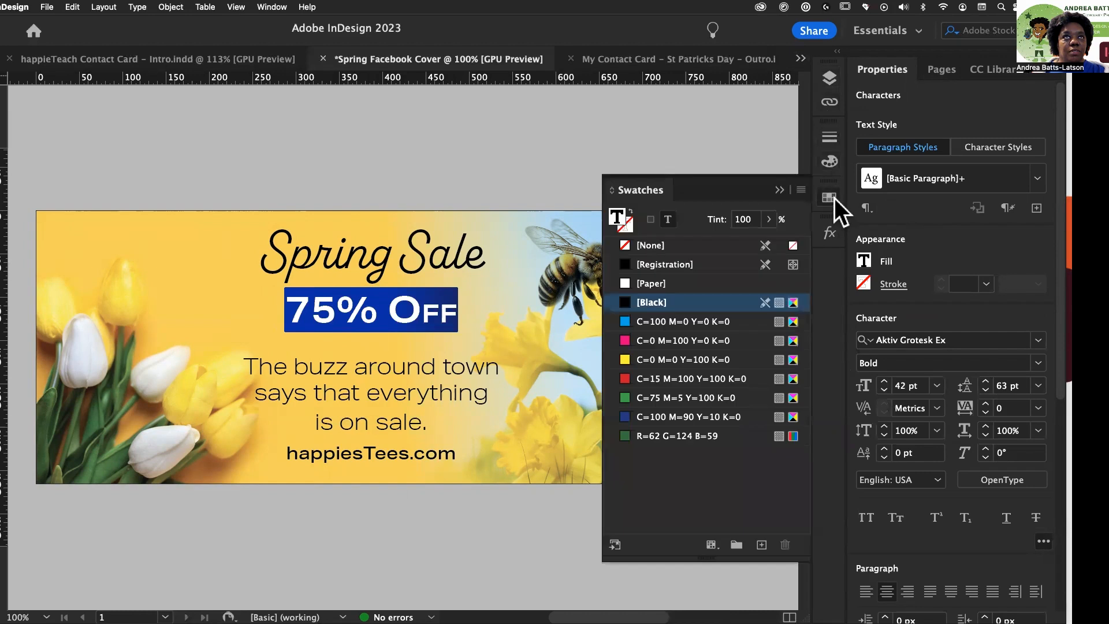
click(625, 436)
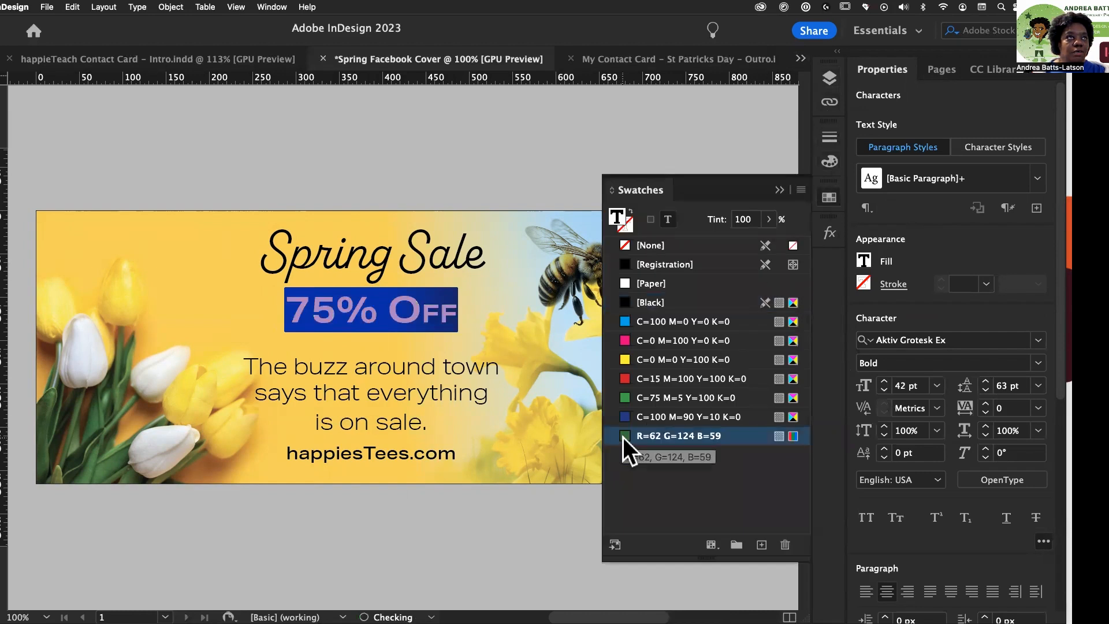
click(399, 311)
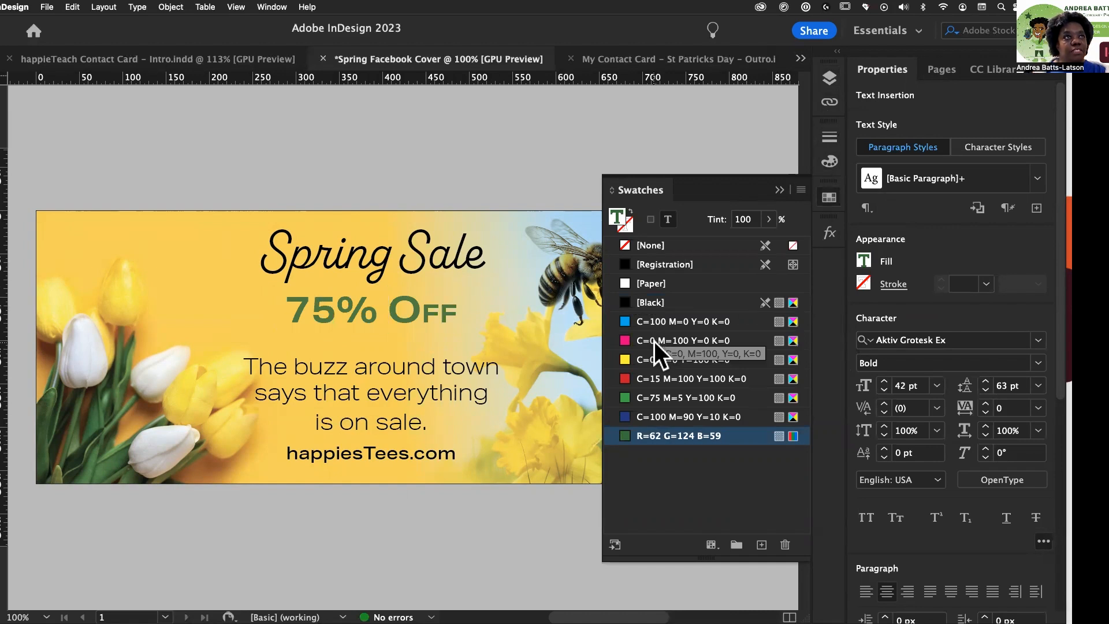
Colour the "happiesTees.com" line with the green swatch R=62 G=124 B=59 and deselect the text
drag(461, 452, 267, 449)
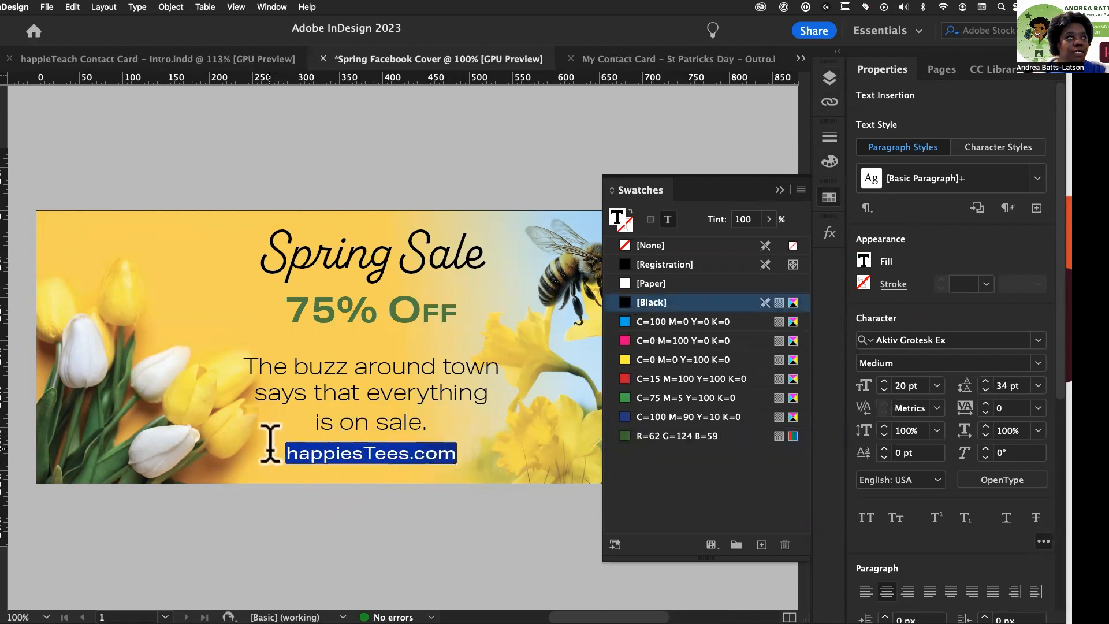
click(624, 435)
click(394, 396)
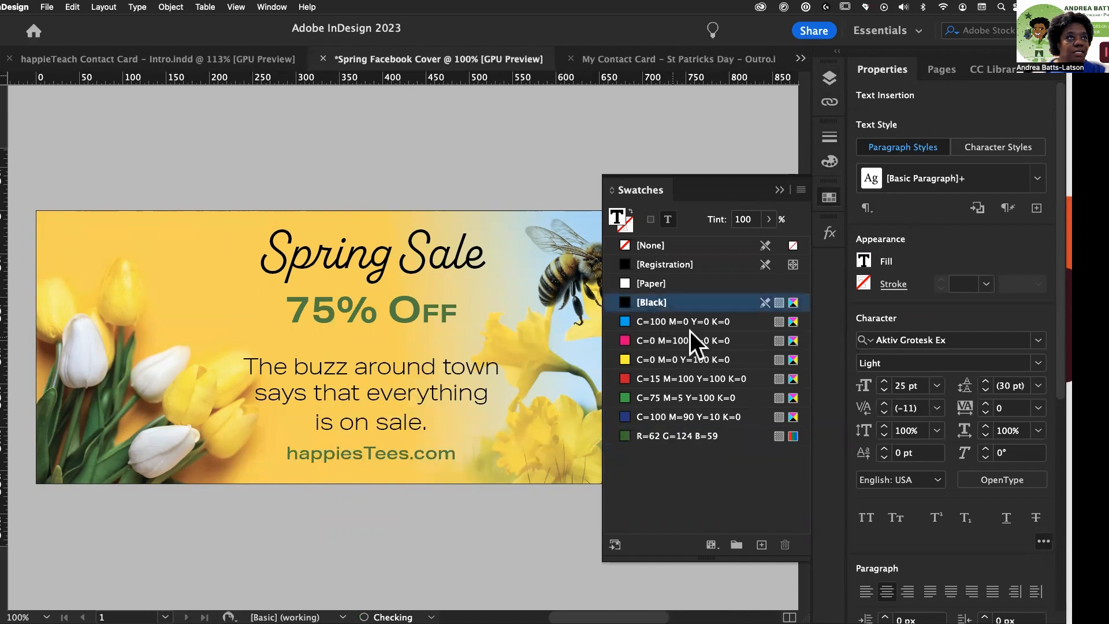
click(778, 187)
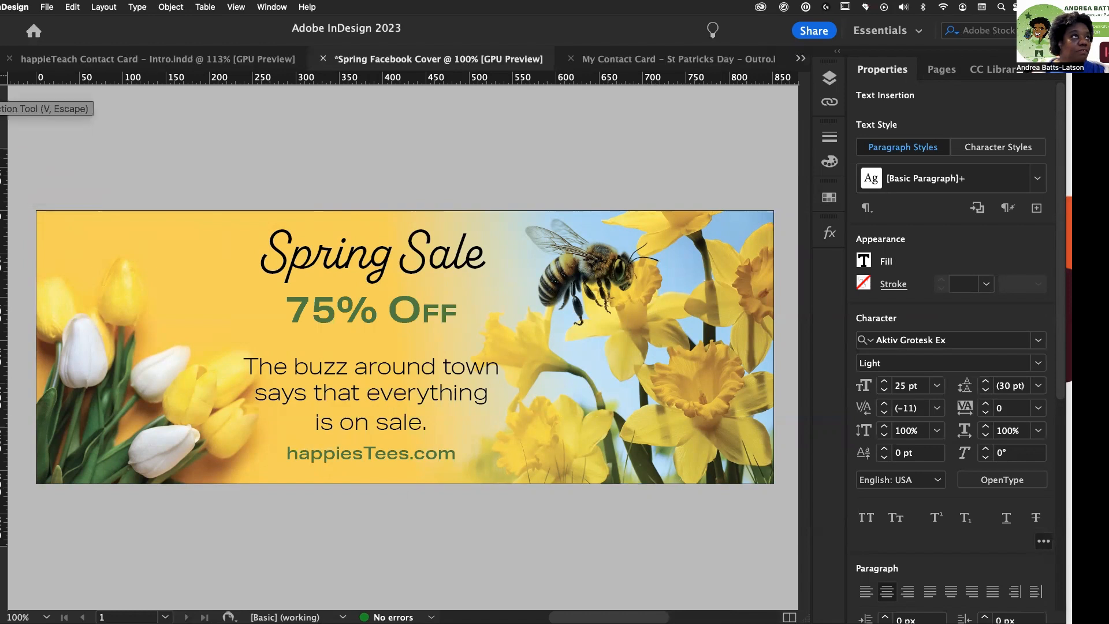
key(Escape)
click(203, 178)
Try to sample a green from the daffodil leaves with the Eyedropper
key(i)
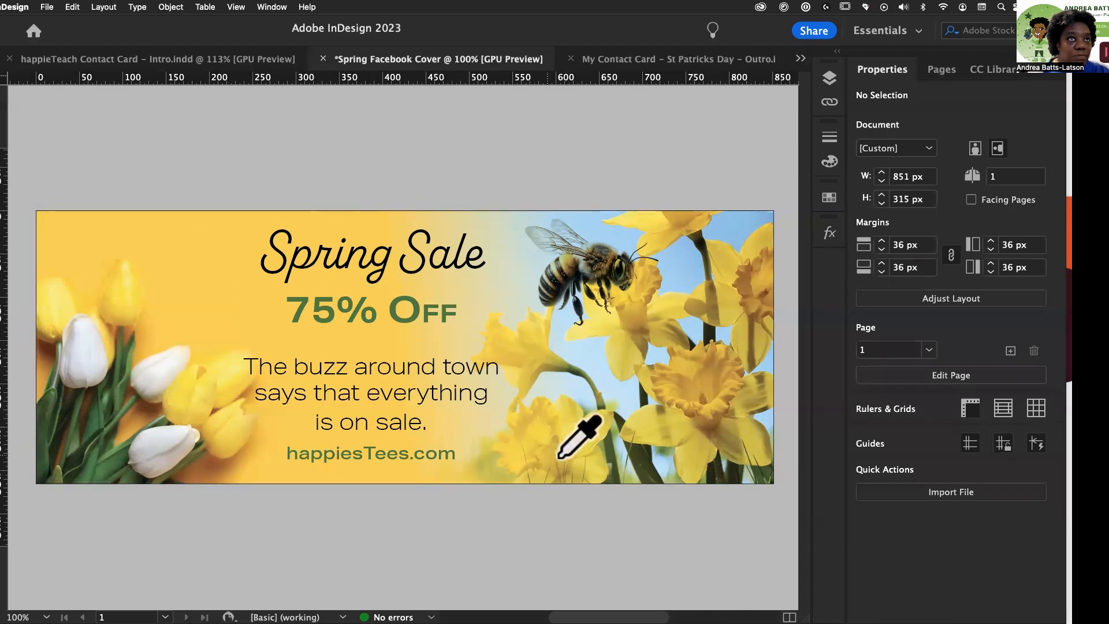
click(643, 472)
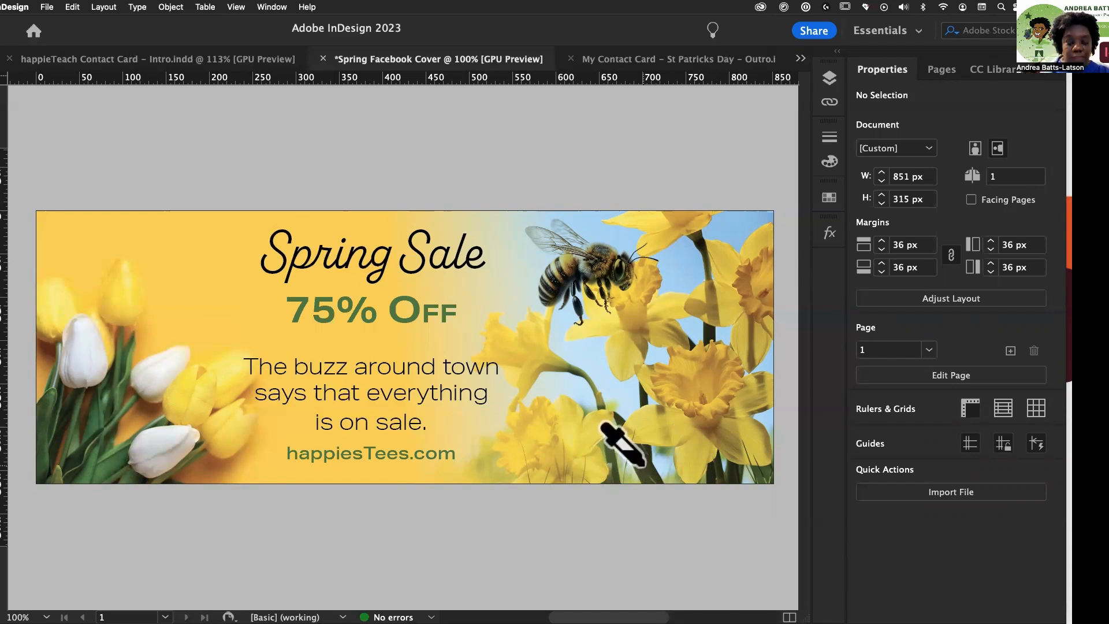
key(v)
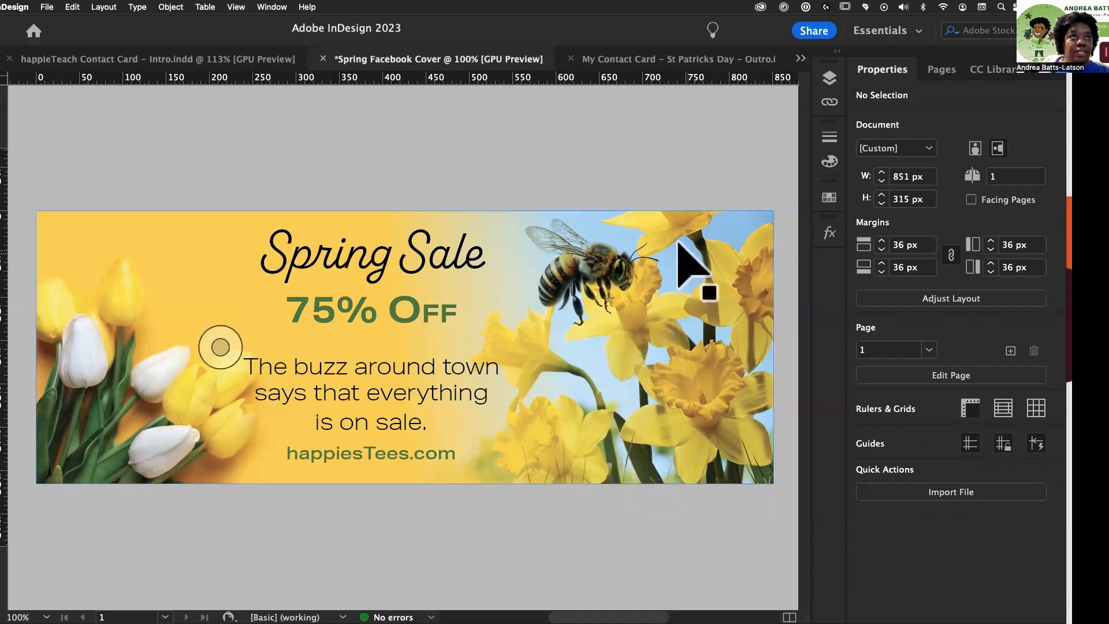
click(768, 274)
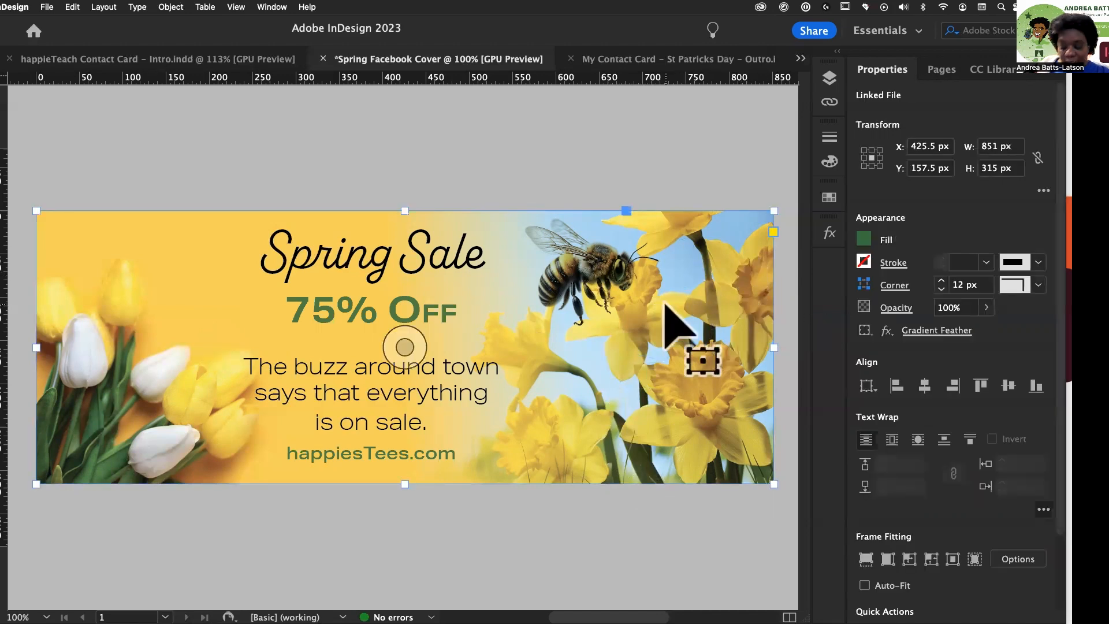
key(i)
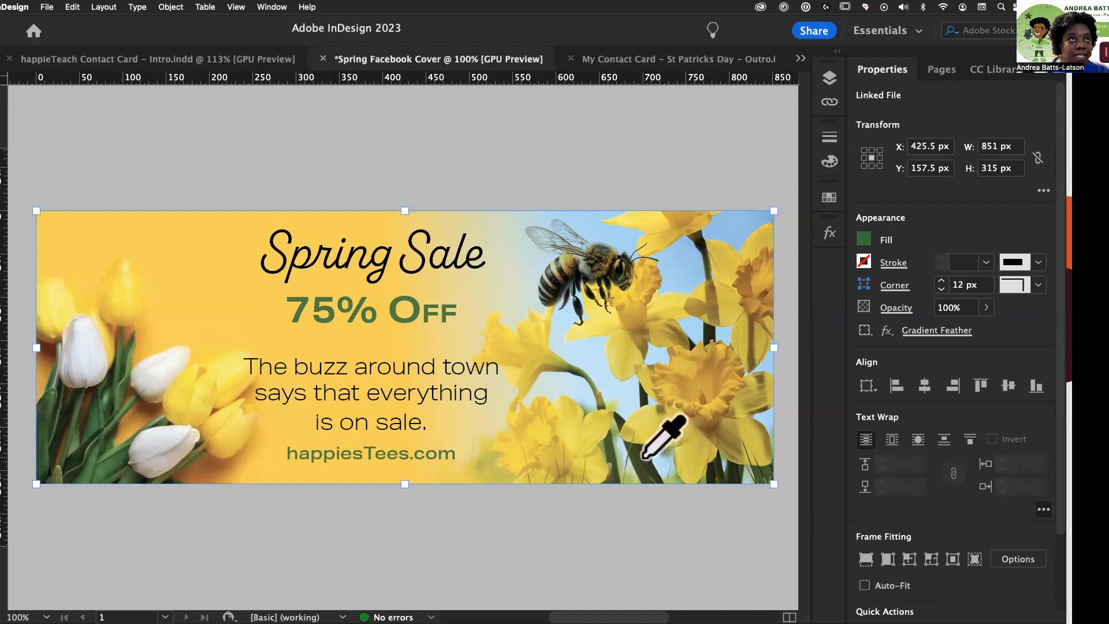
click(644, 457)
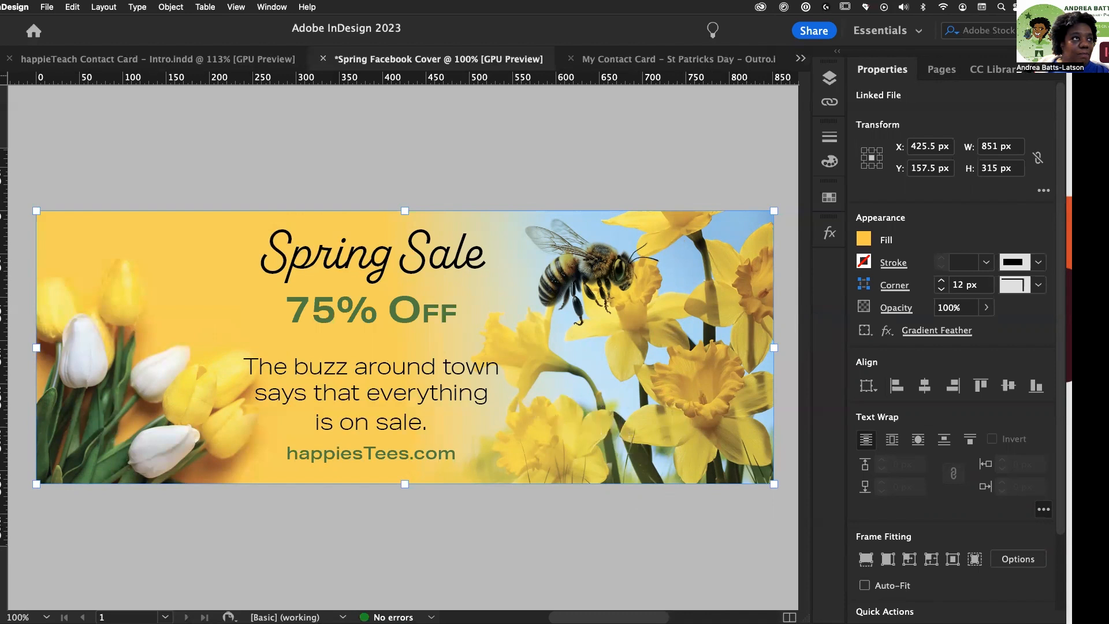
click(0, 76)
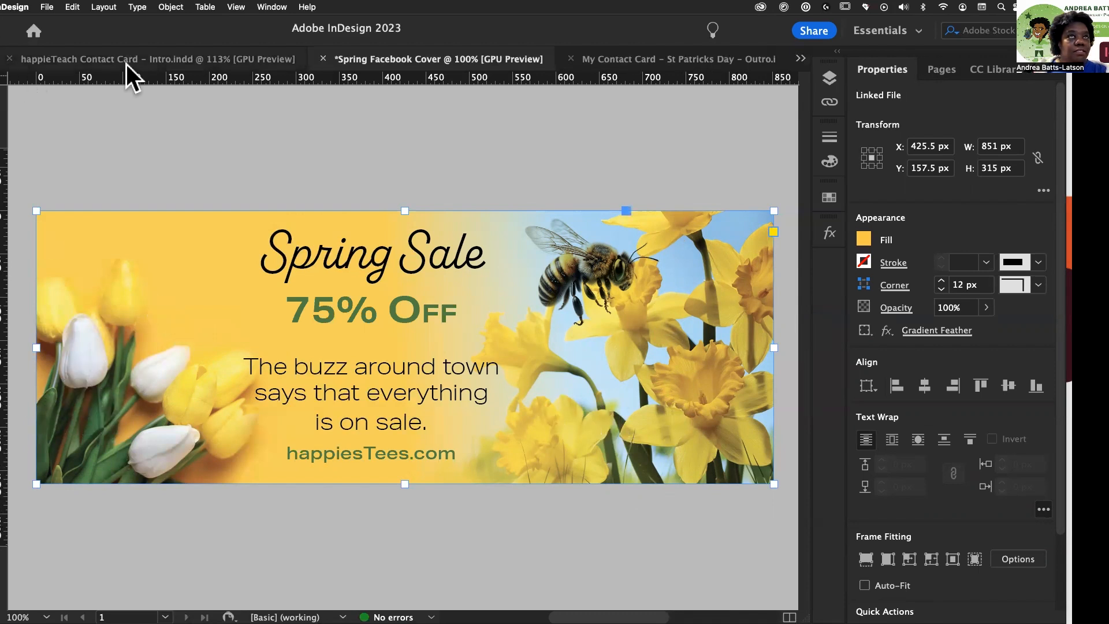
Select the Right- Daffodils image in the layer stack
click(831, 77)
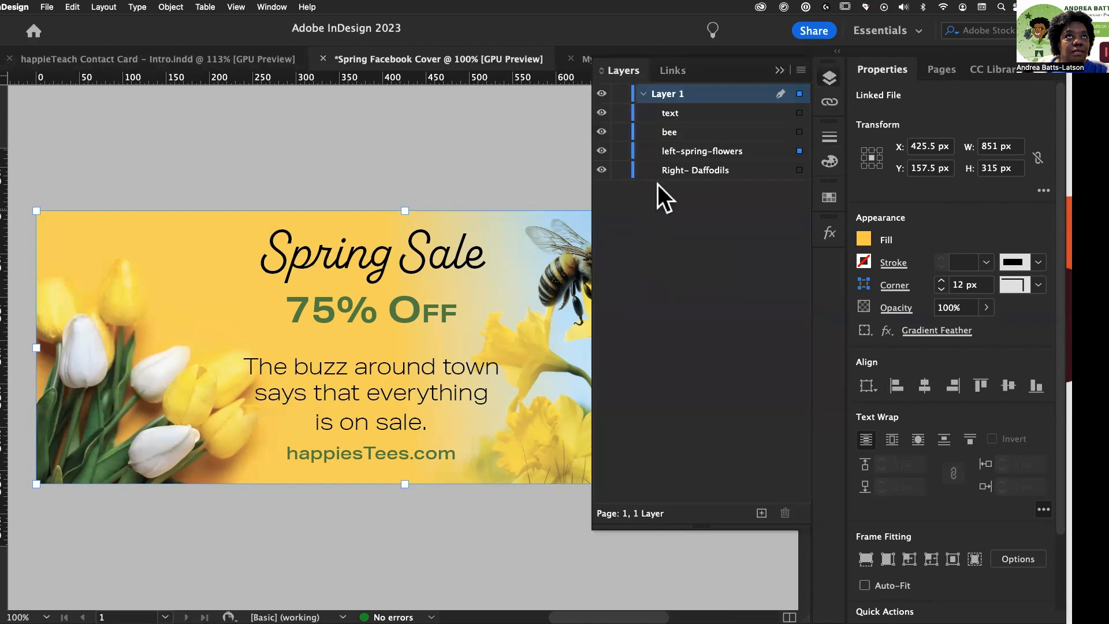
click(799, 169)
click(779, 70)
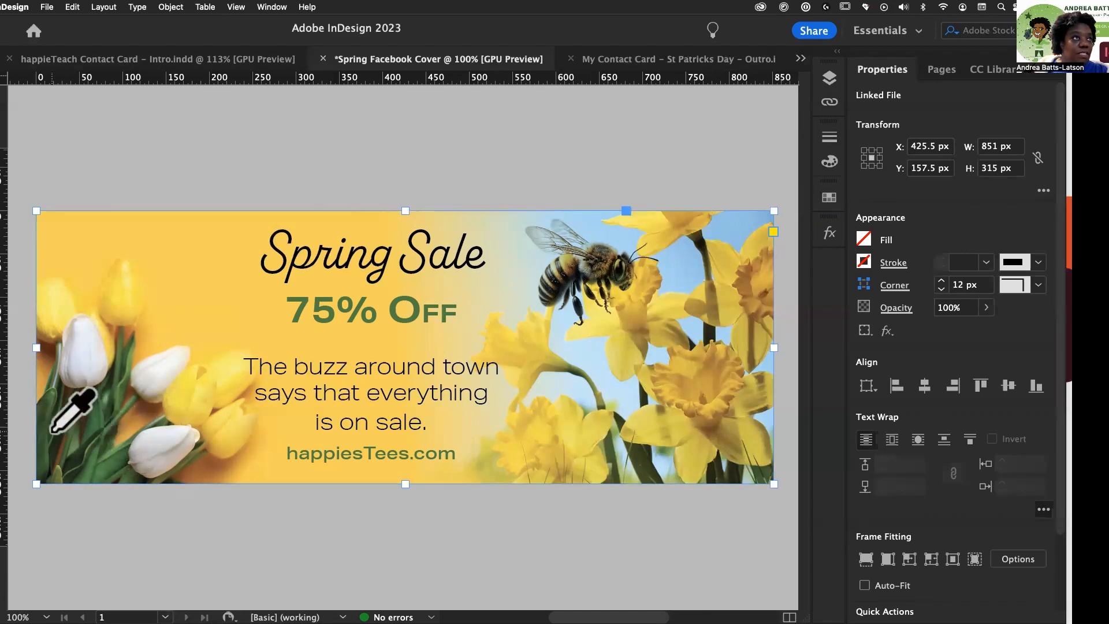
click(829, 78)
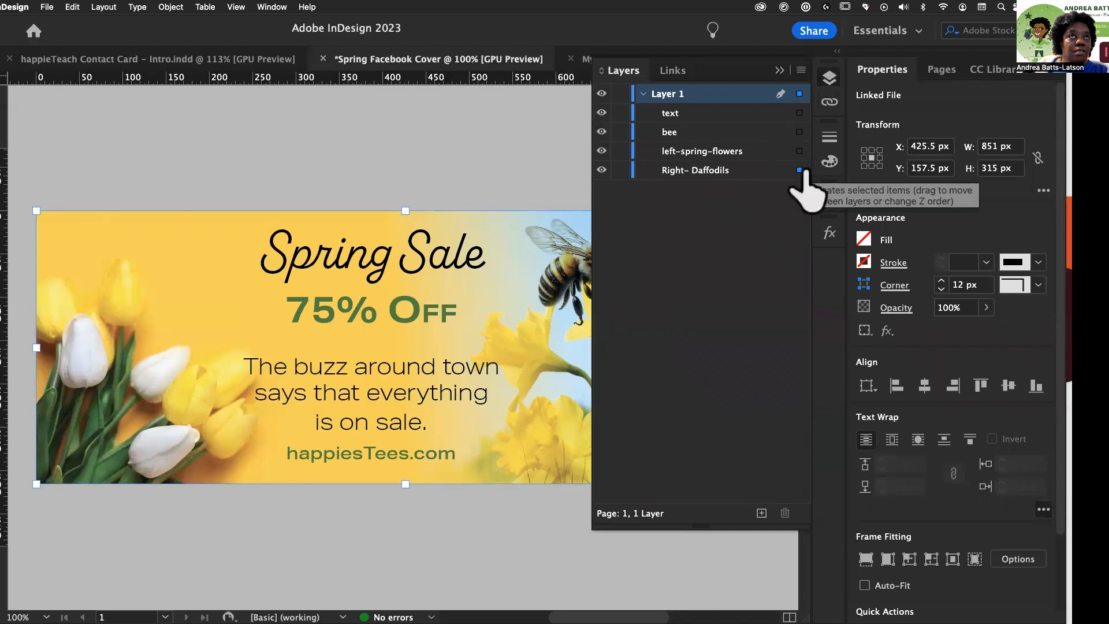
Sample a dark green from the tulip leaves with the Eyedropper and save it as the swatch R=41 G=69 B=29
click(67, 460)
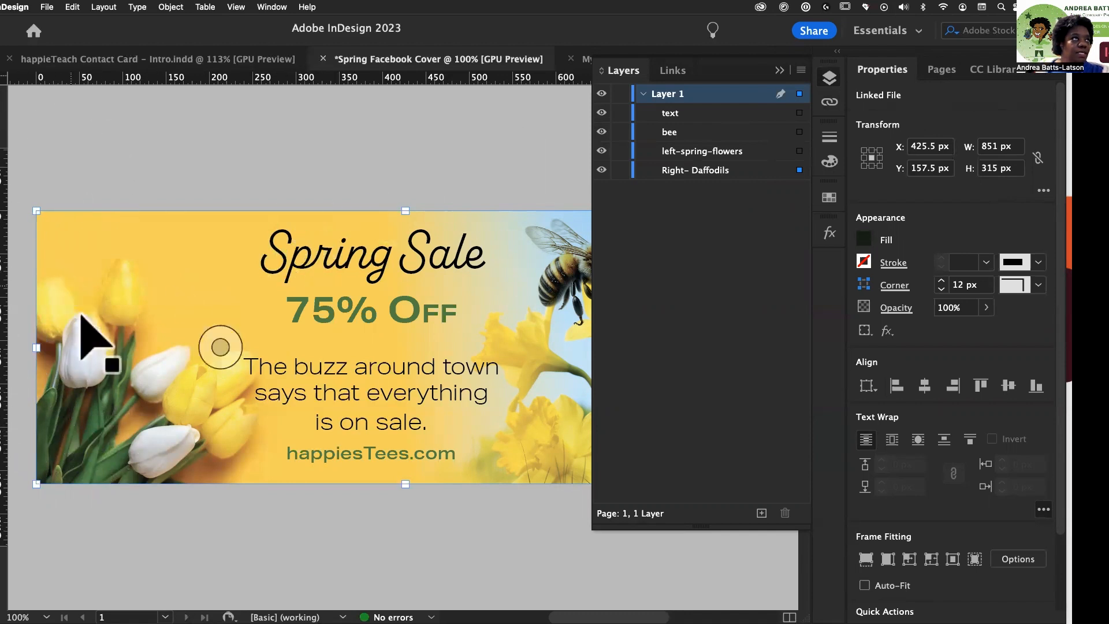
click(56, 410)
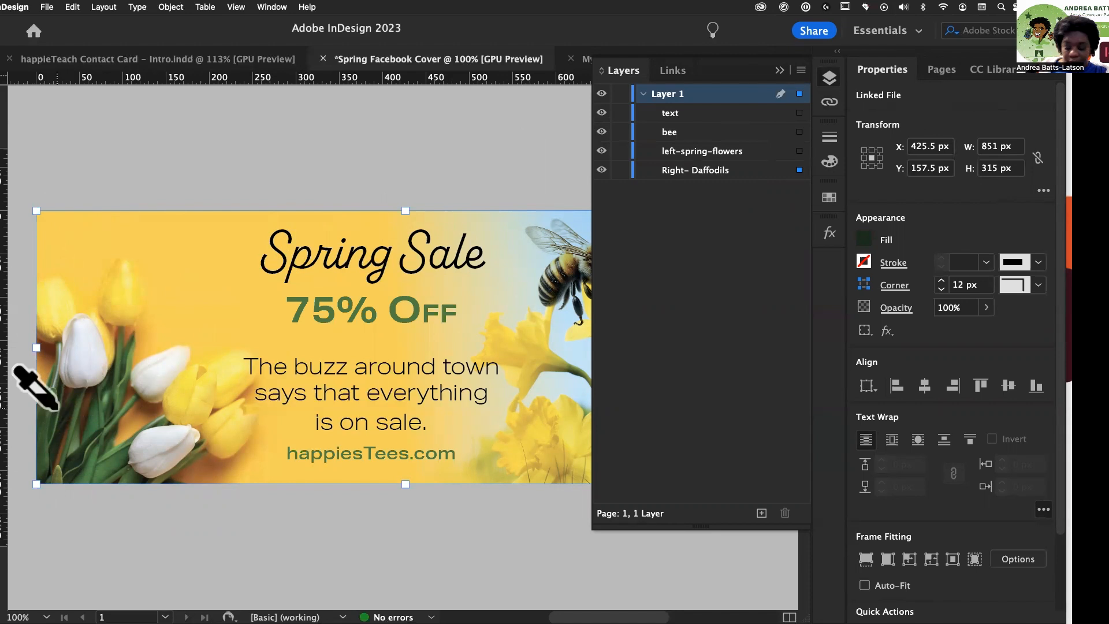
alt+click(56, 410)
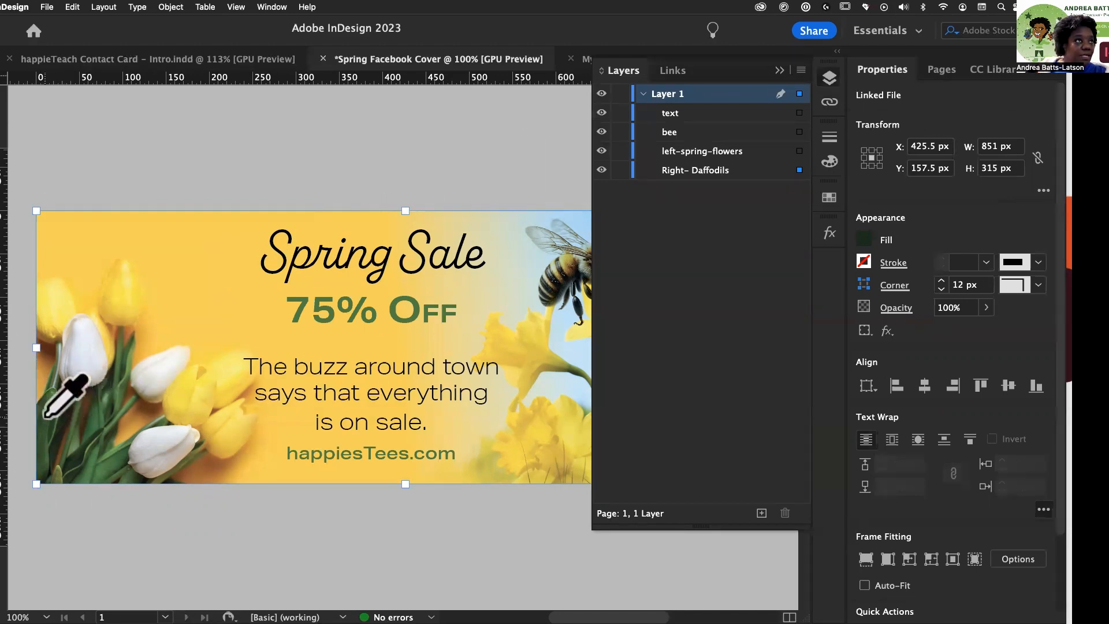
click(44, 407)
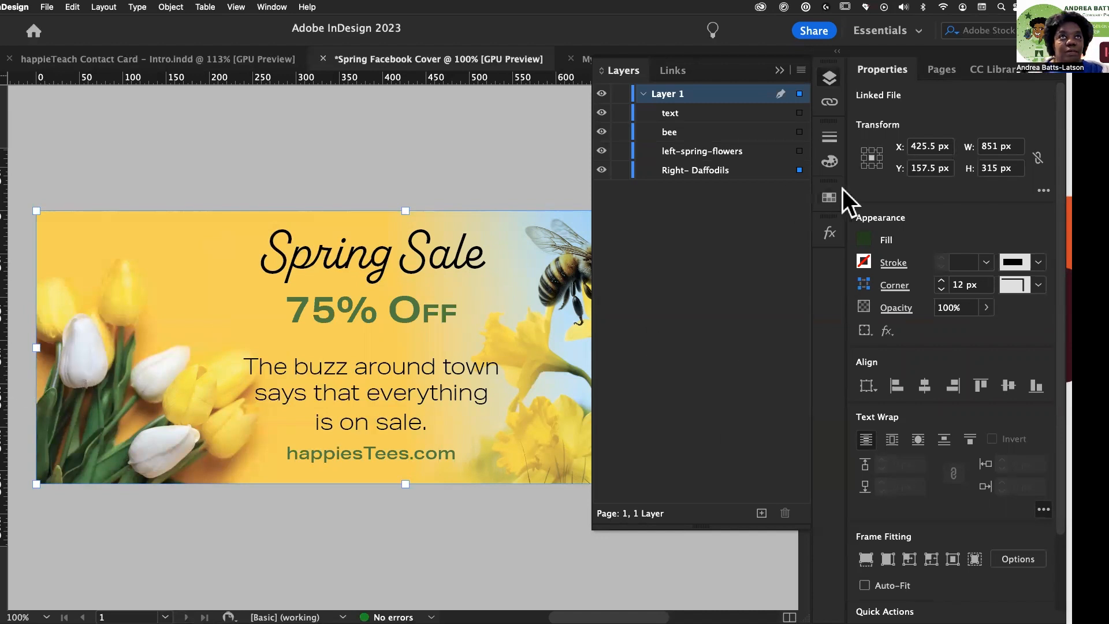
click(829, 197)
click(761, 545)
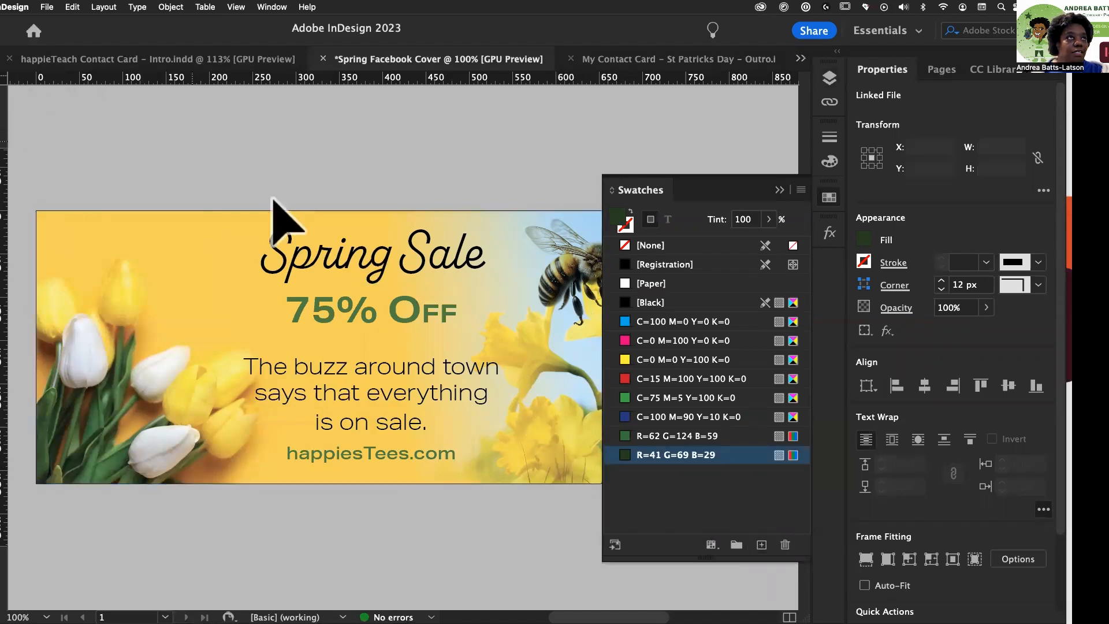
Colour the "Spring Sale" heading with the dark green swatch R=41 G=69 B=29
key(t)
click(292, 251)
drag(488, 254, 259, 254)
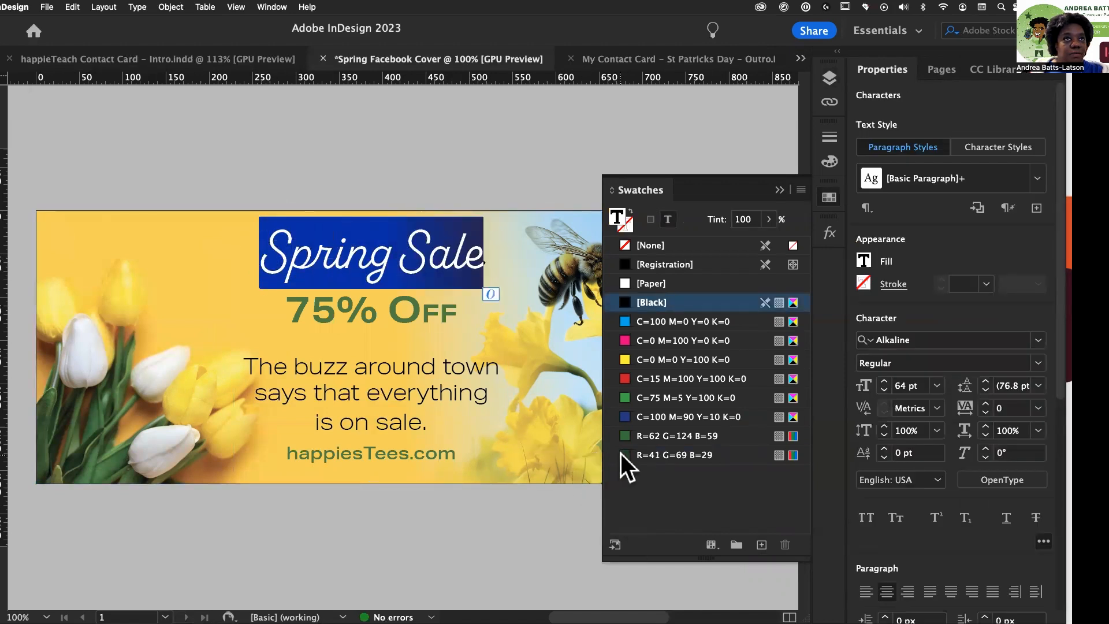
click(624, 455)
Colour the "The buzz around town says that everything is on sale." text with the swatch R=41 G=69 B=29 and deselect it
drag(427, 423, 231, 370)
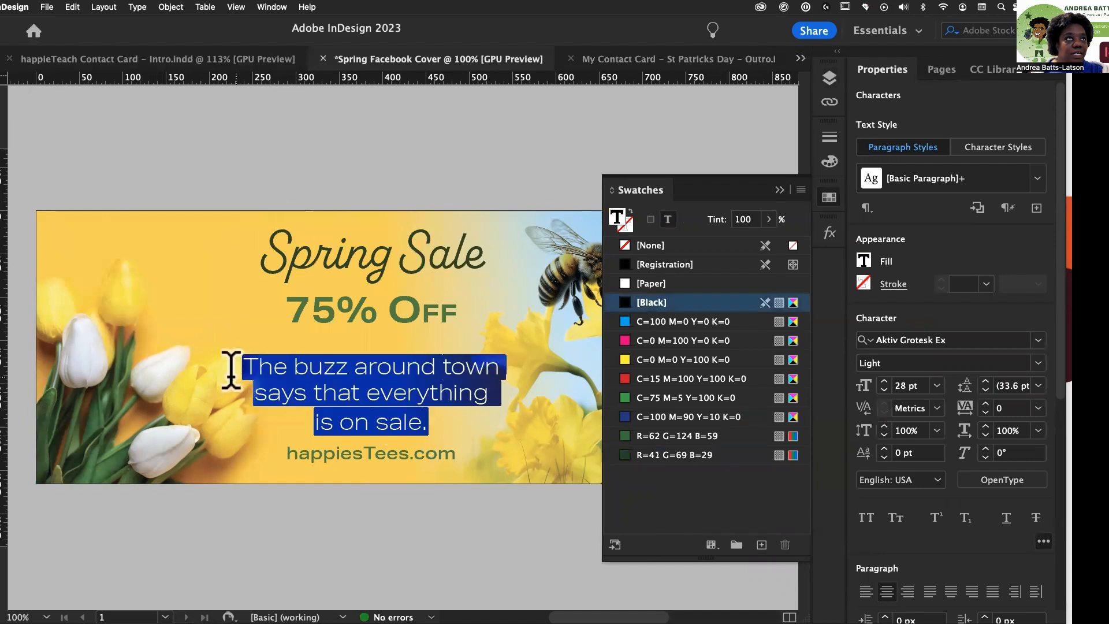
click(628, 456)
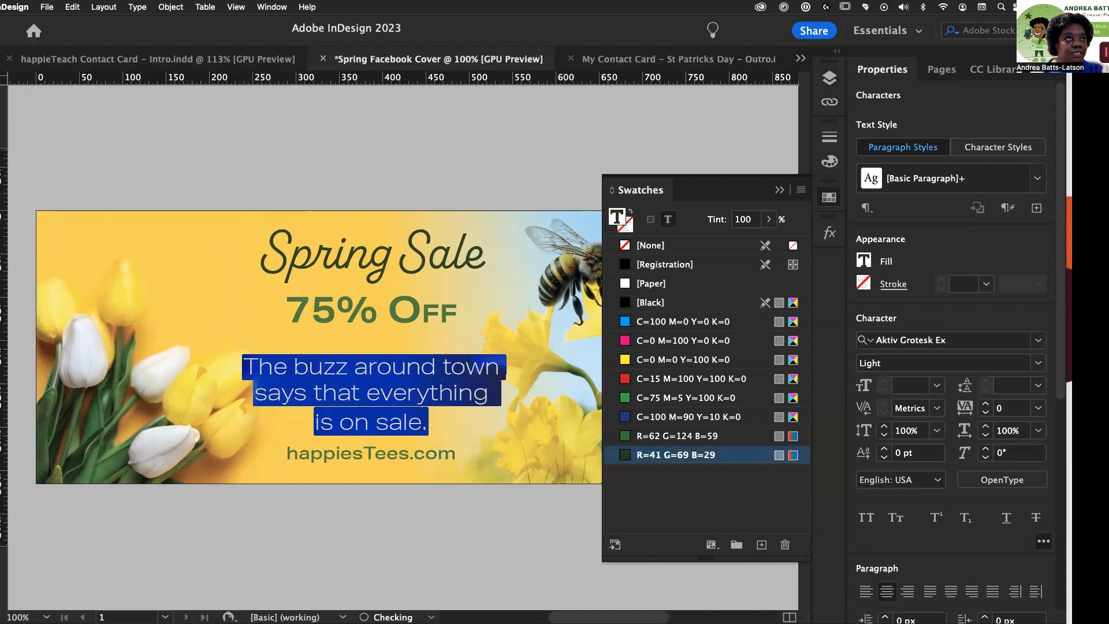
key(Escape)
click(179, 153)
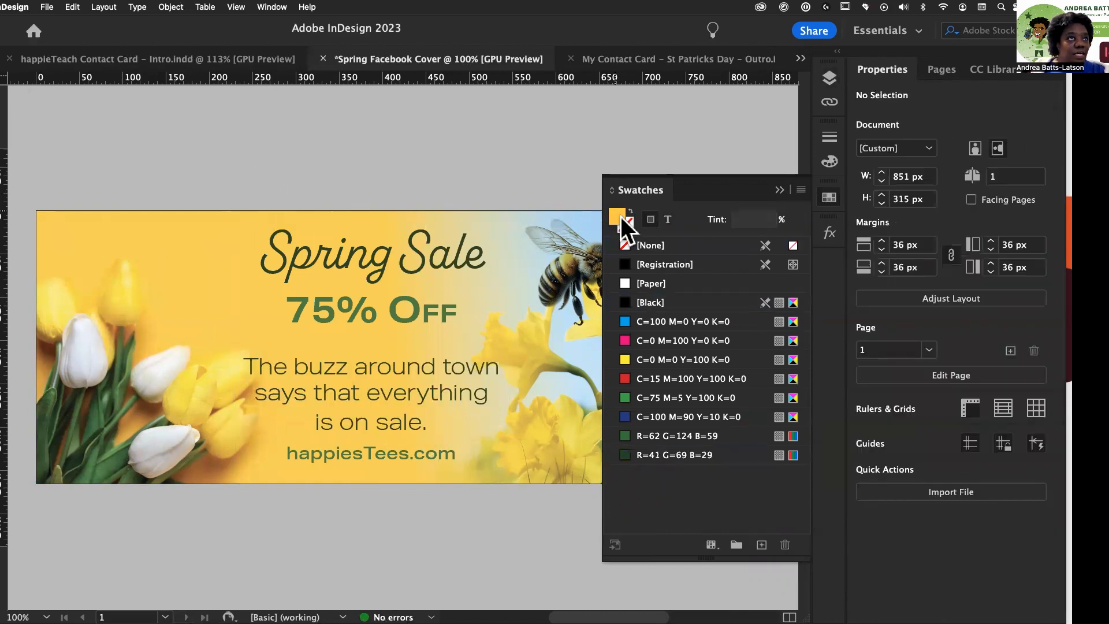
click(778, 189)
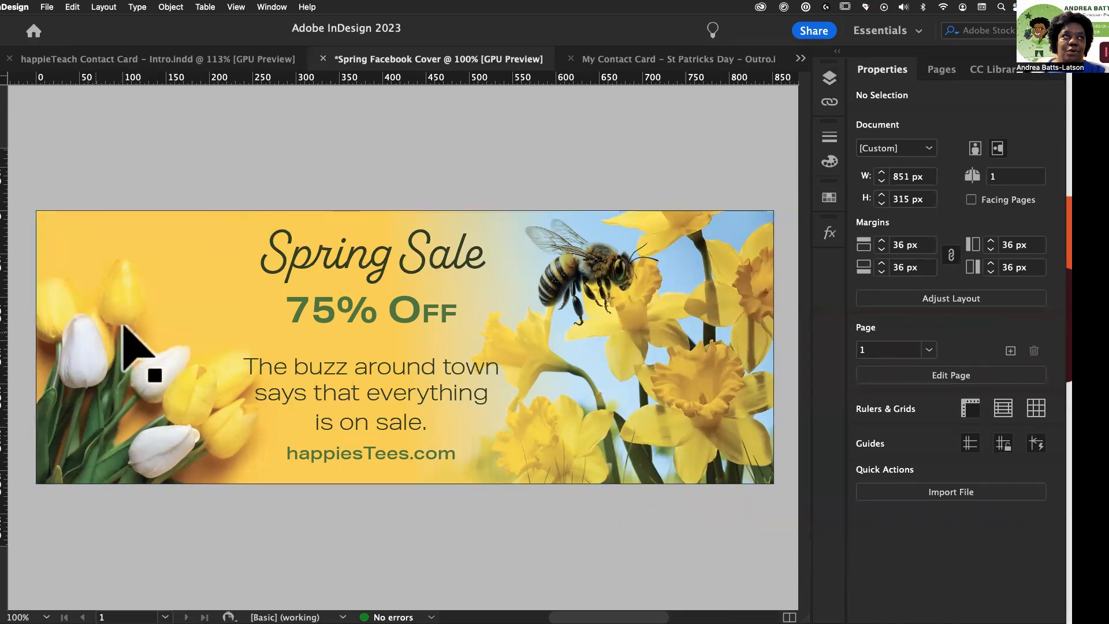
Examine the dark green colour of the "Spring Sale" lettering up close and return to the whole page
key(z)
drag(241, 213, 418, 309)
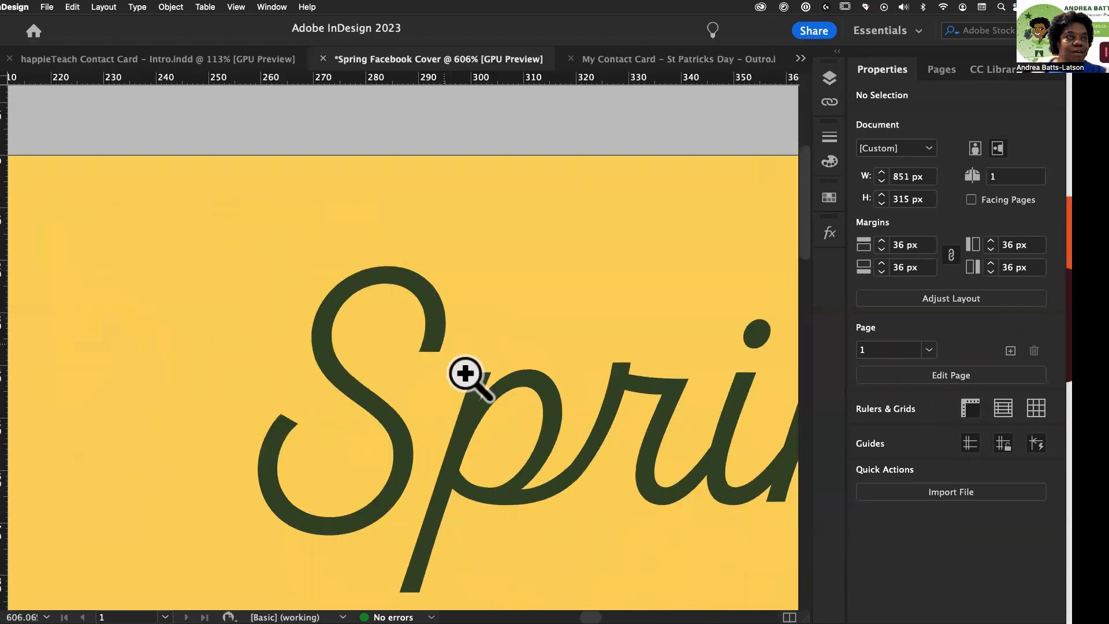
drag(413, 348, 448, 348)
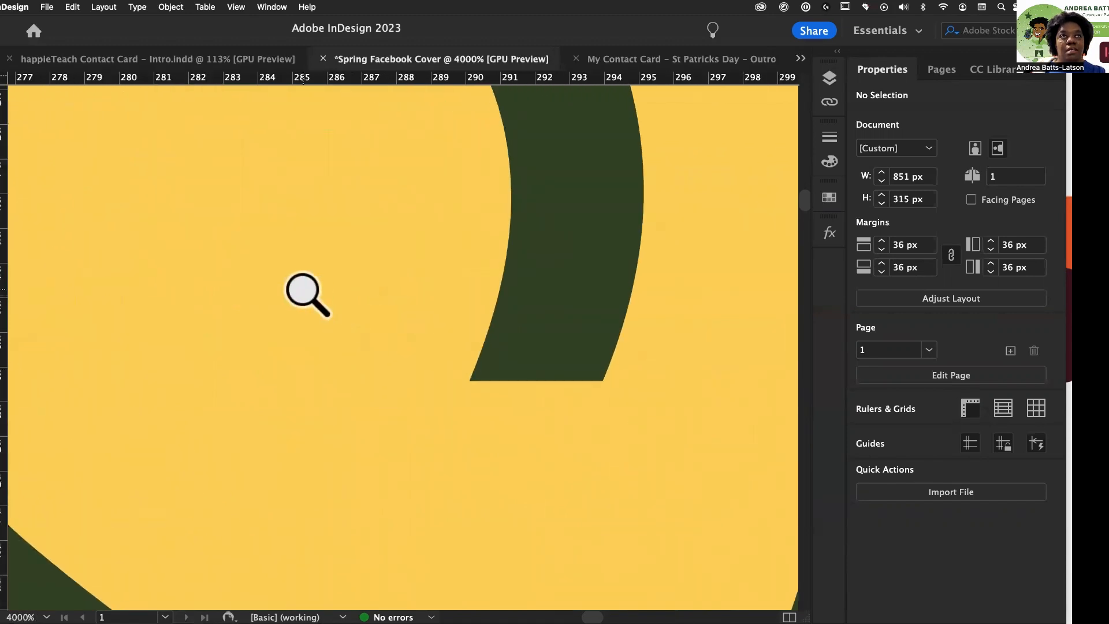
key(super+0)
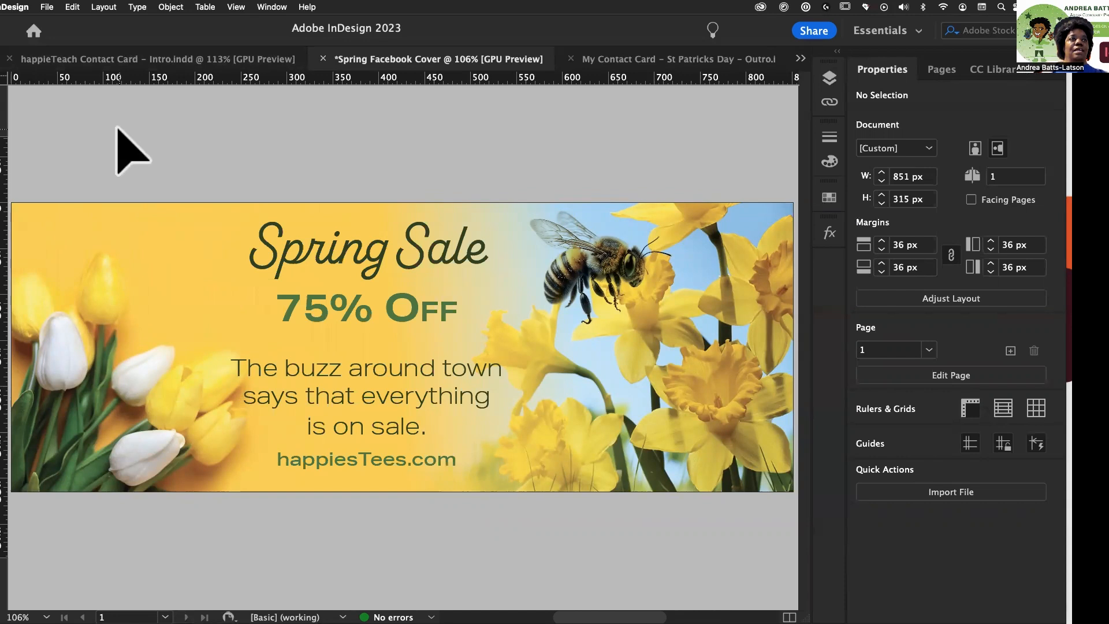
Set the leading of the "75% Off" line to 65 pt
key(t)
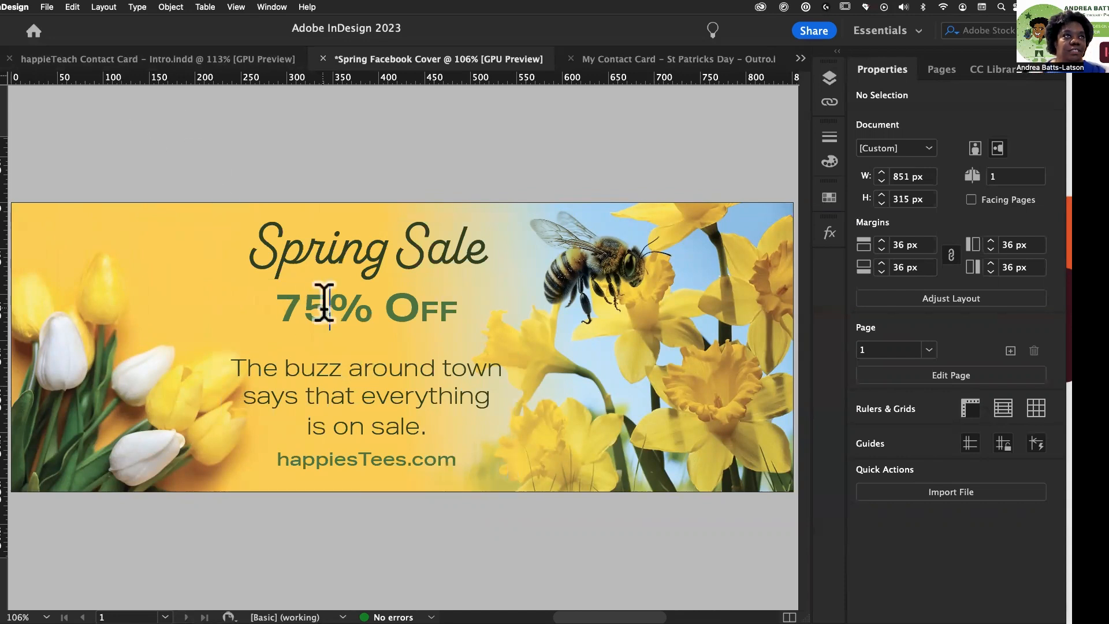
click(342, 309)
drag(480, 312, 240, 321)
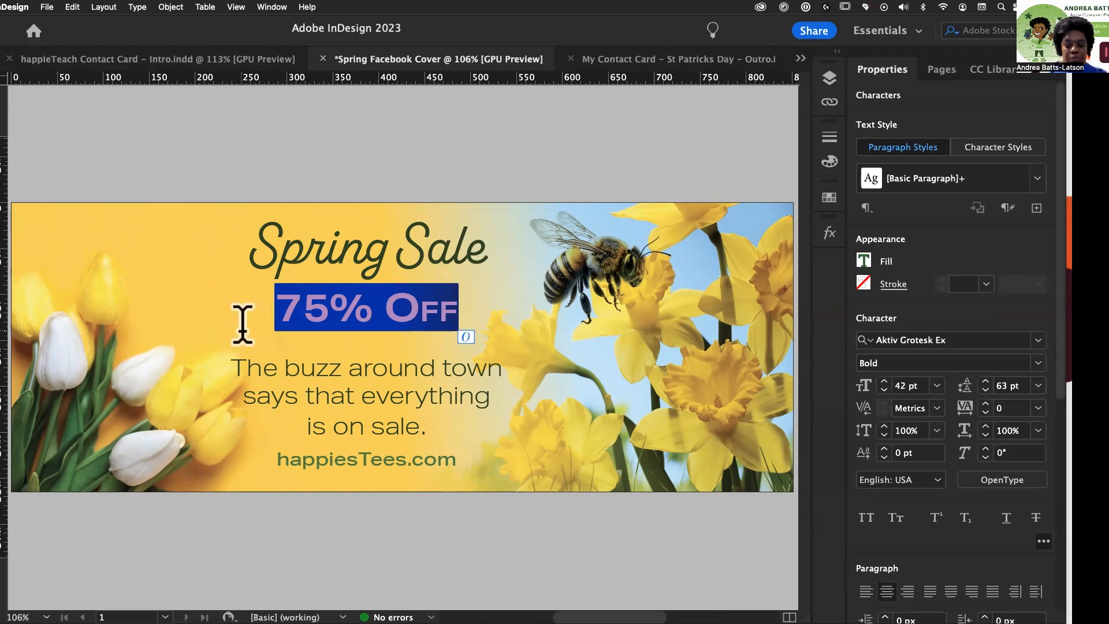
key(alt+Down)
key(alt+Down)
key(alt+Down)
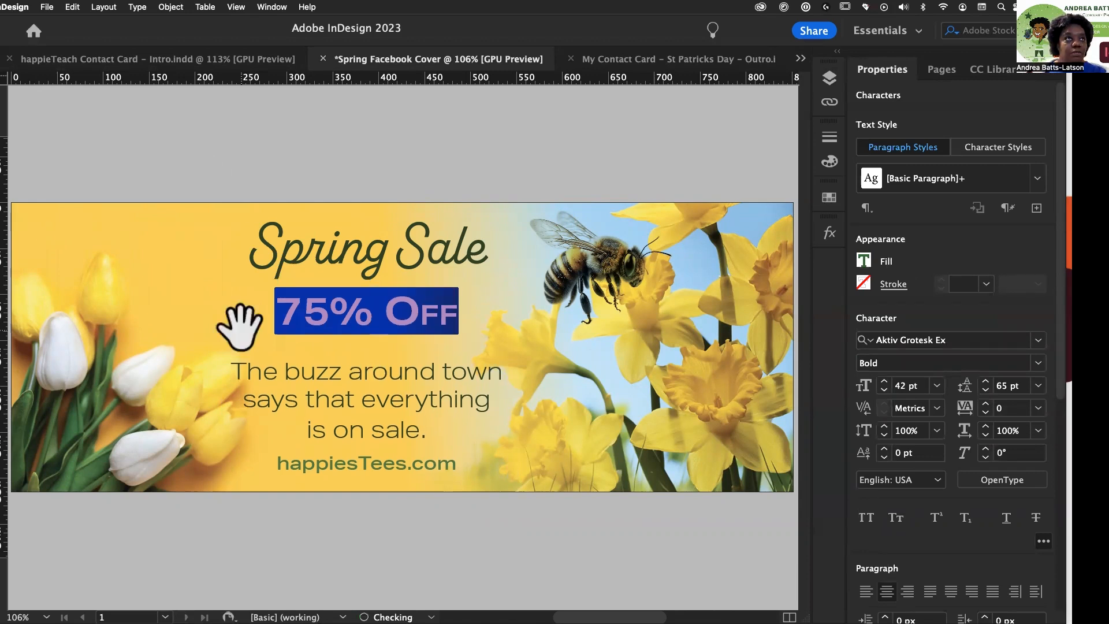
key(alt+Down)
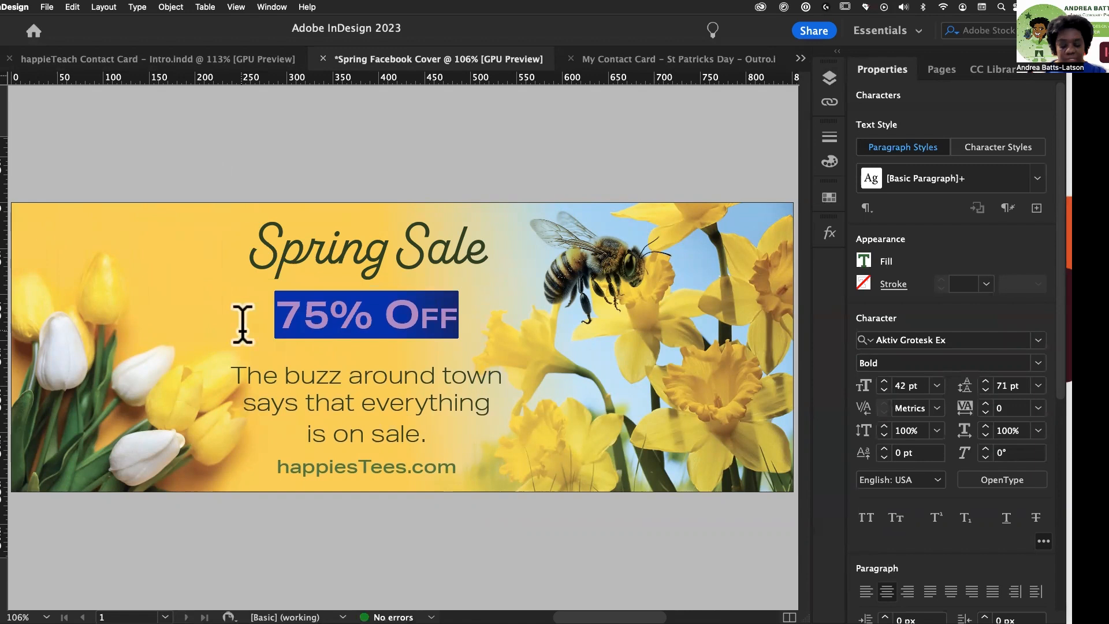
key(alt+Up)
key(alt+Up)
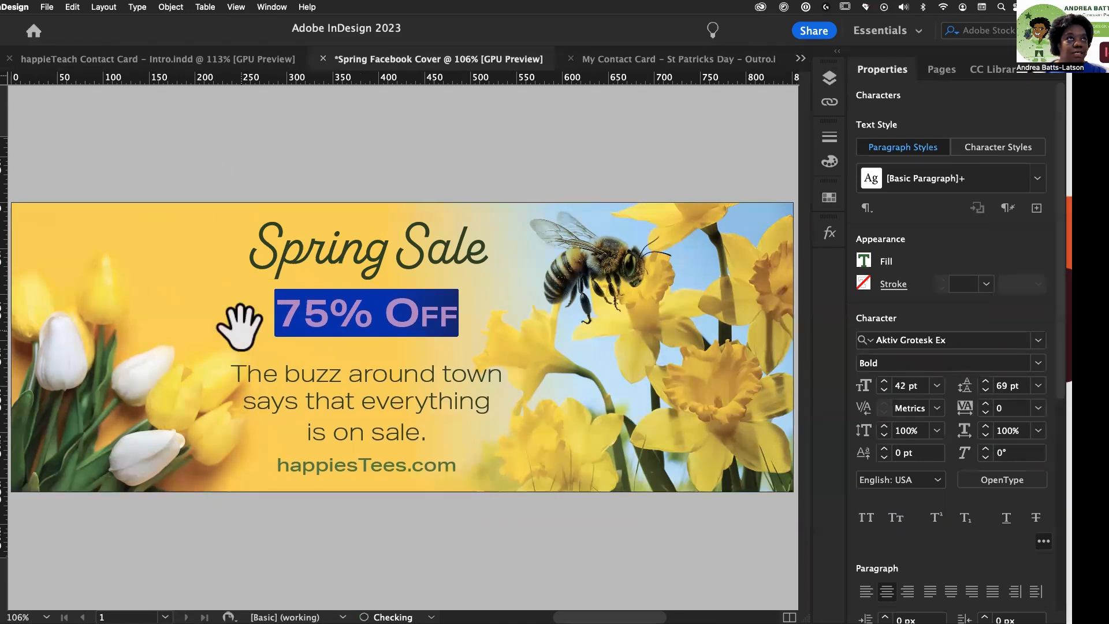
key(alt+Up)
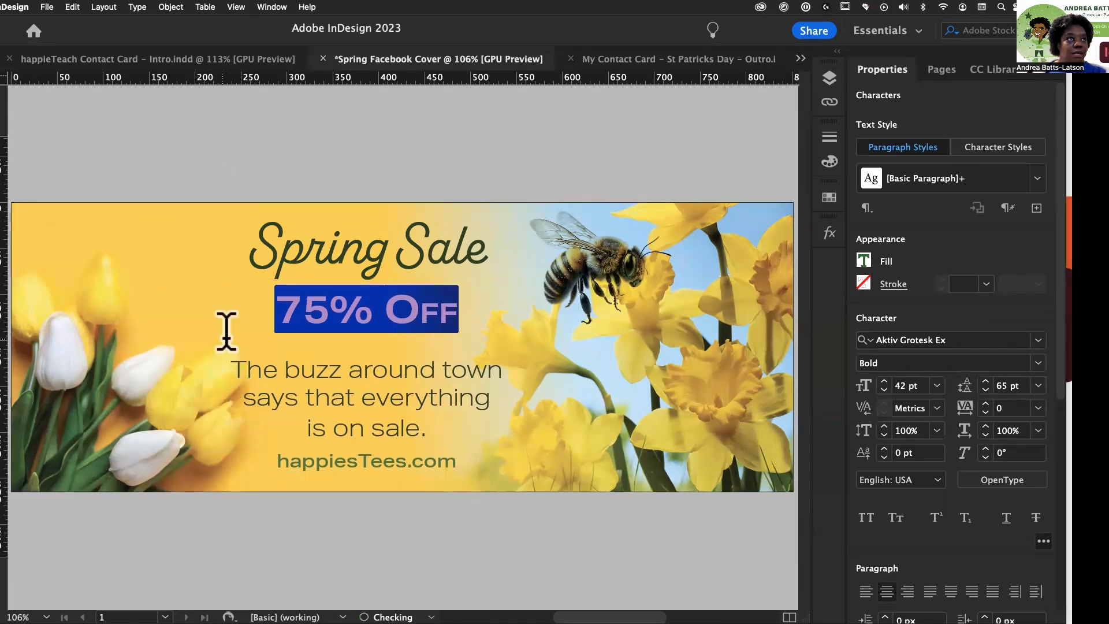
Tighten the leading of the "The buzz around town" line to bring it closer to "75% Off", and deselect the text
drag(329, 370, 381, 353)
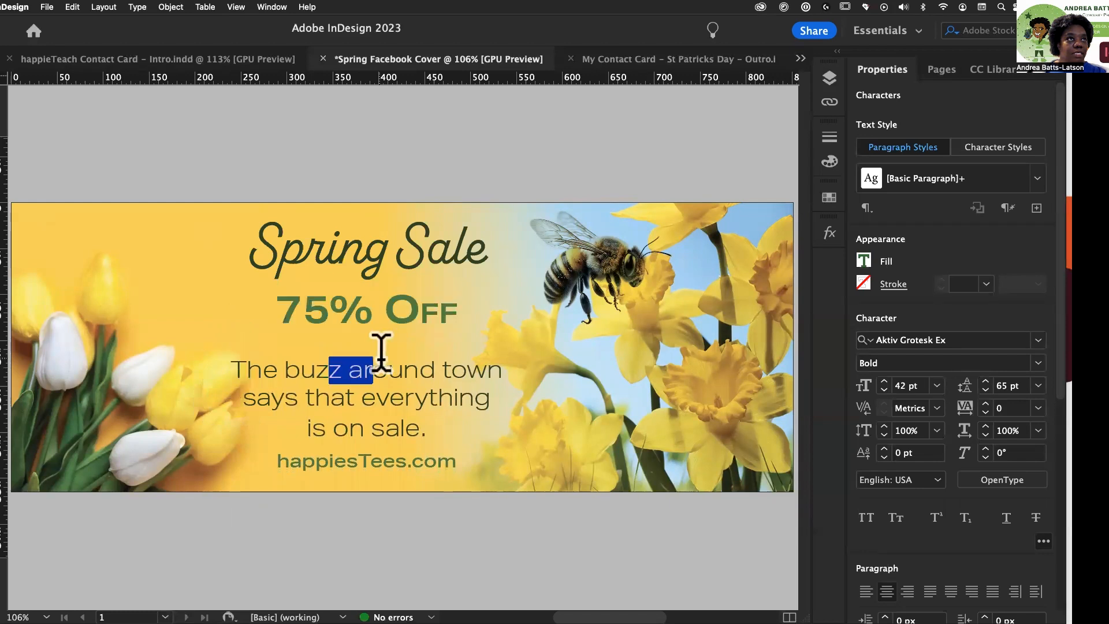
double_click(483, 367)
key(Right)
key(shift+Home)
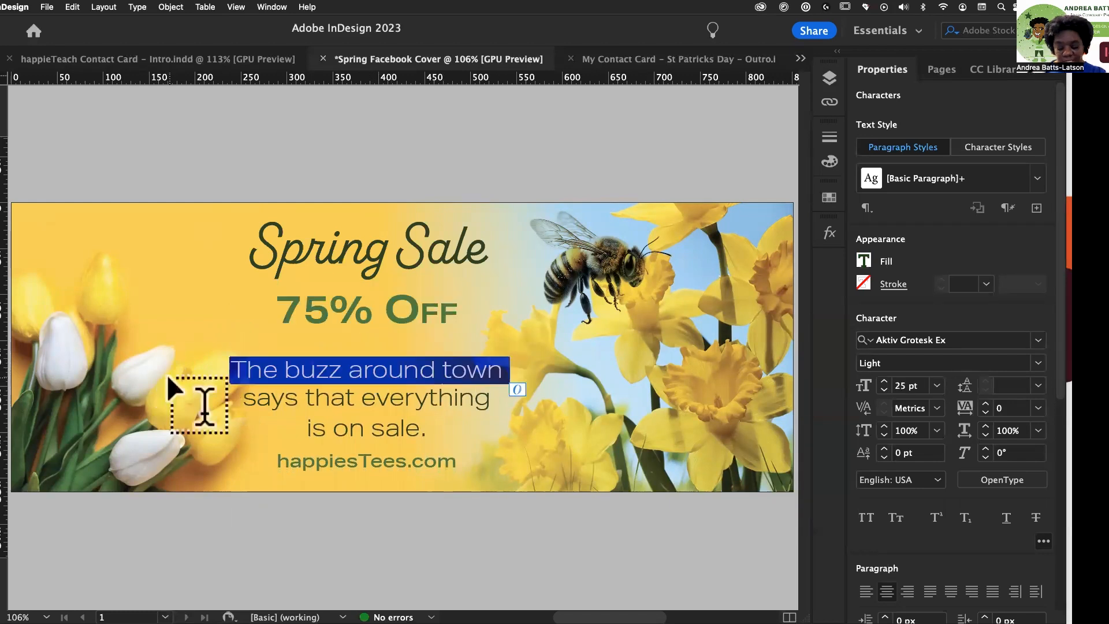
key(alt+Up)
key(alt+Up)
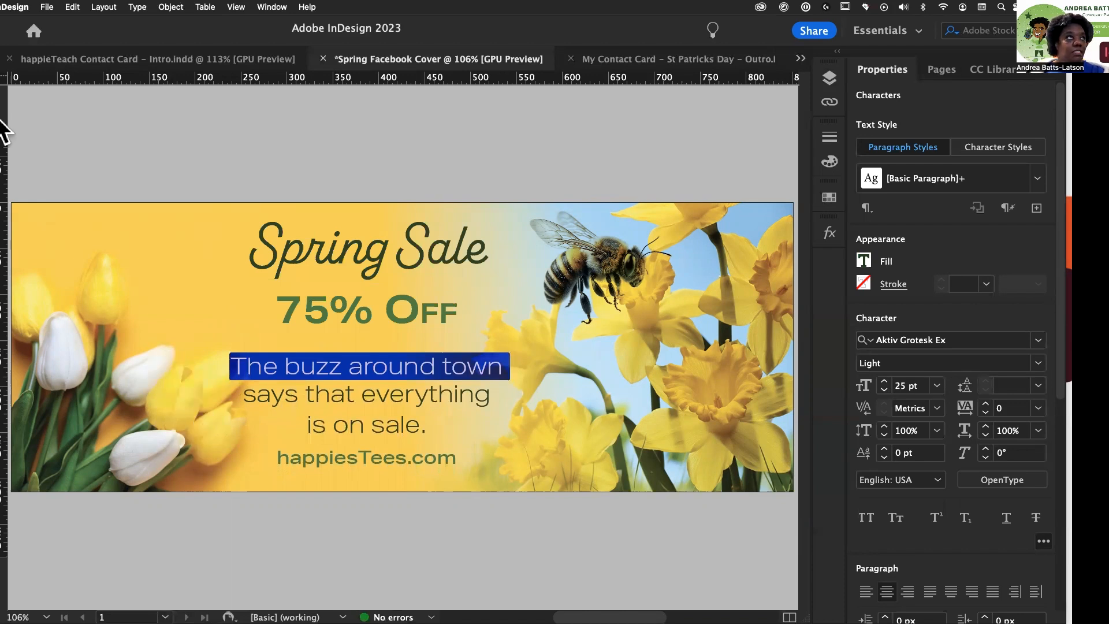
key(Escape)
click(69, 141)
Leave preview mode to show the guides and frame edges, and tighten the "The buzz around town" line's leading two more increments
key(w)
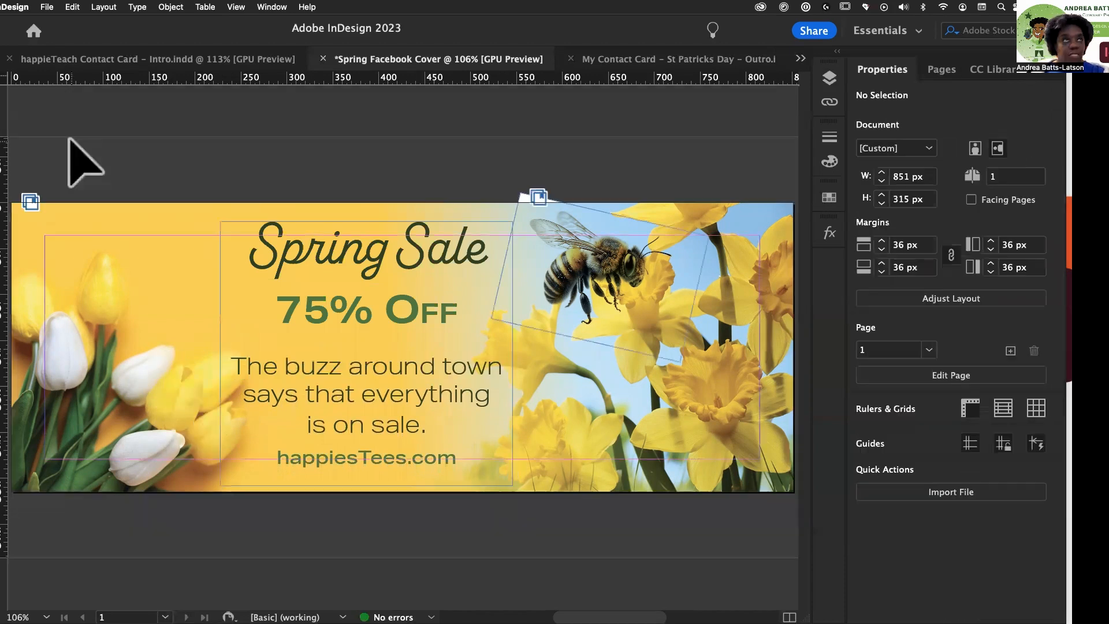
double_click(359, 384)
drag(511, 367, 191, 366)
key(alt+Up)
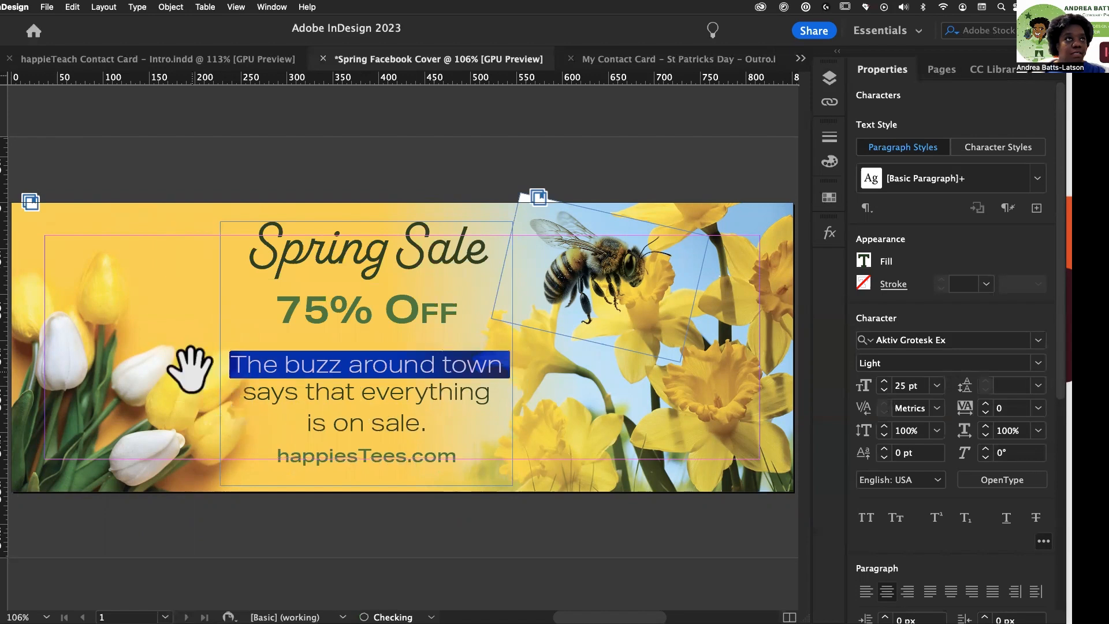
key(alt+Up)
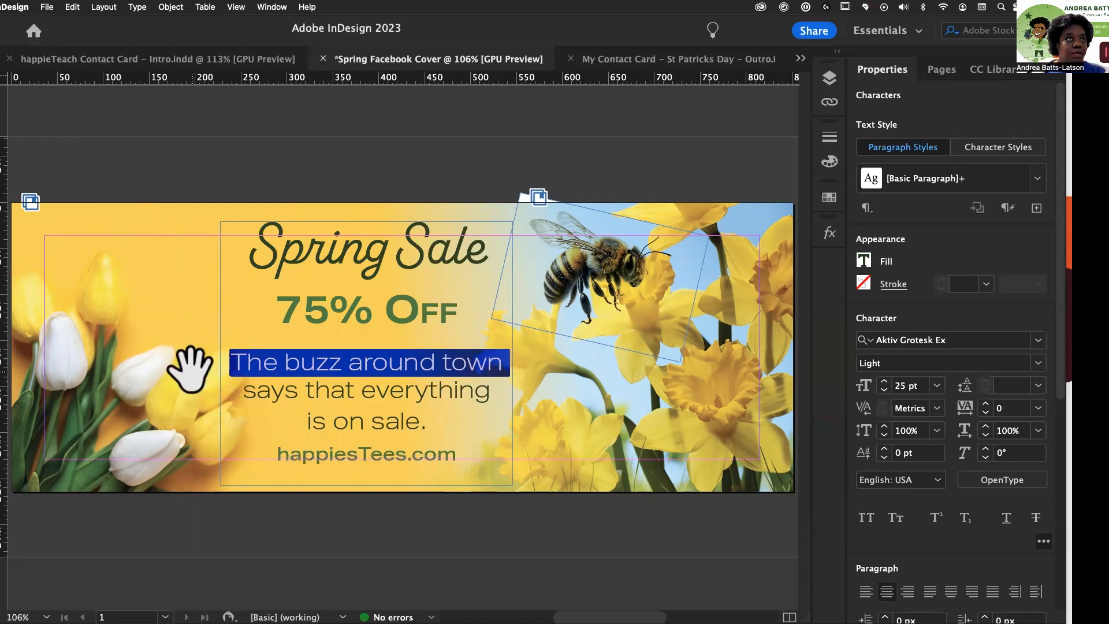
Tighten the leading above "The buzz around town" by two further increments to lift the lower lines, and deselect the text
key(alt+Up)
key(alt+Up)
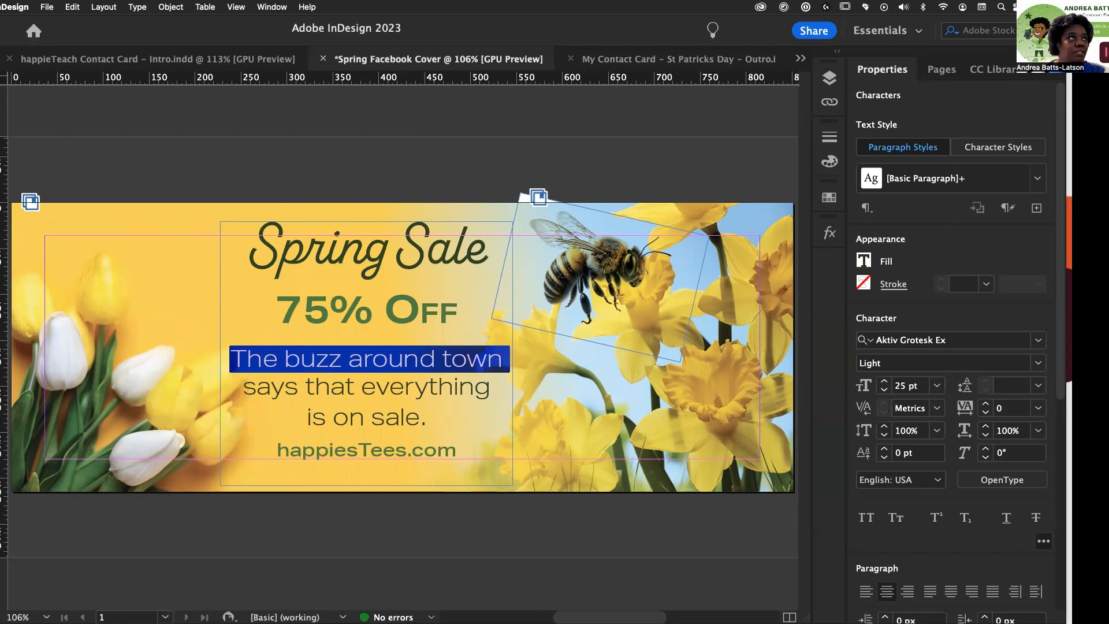
key(Escape)
key(super+shift+a)
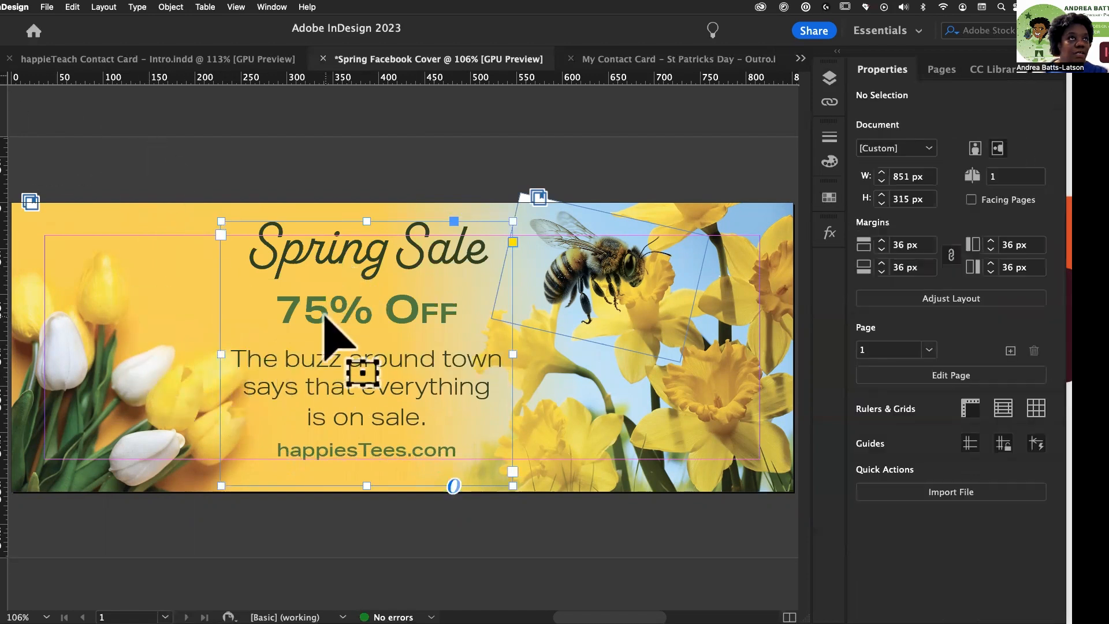
Nudge the sale text frame down three increments, deselect it, and preview the cover without guides and frame edges
click(324, 316)
key(Down)
key(Down)
key(Down)
key(super+shift+a)
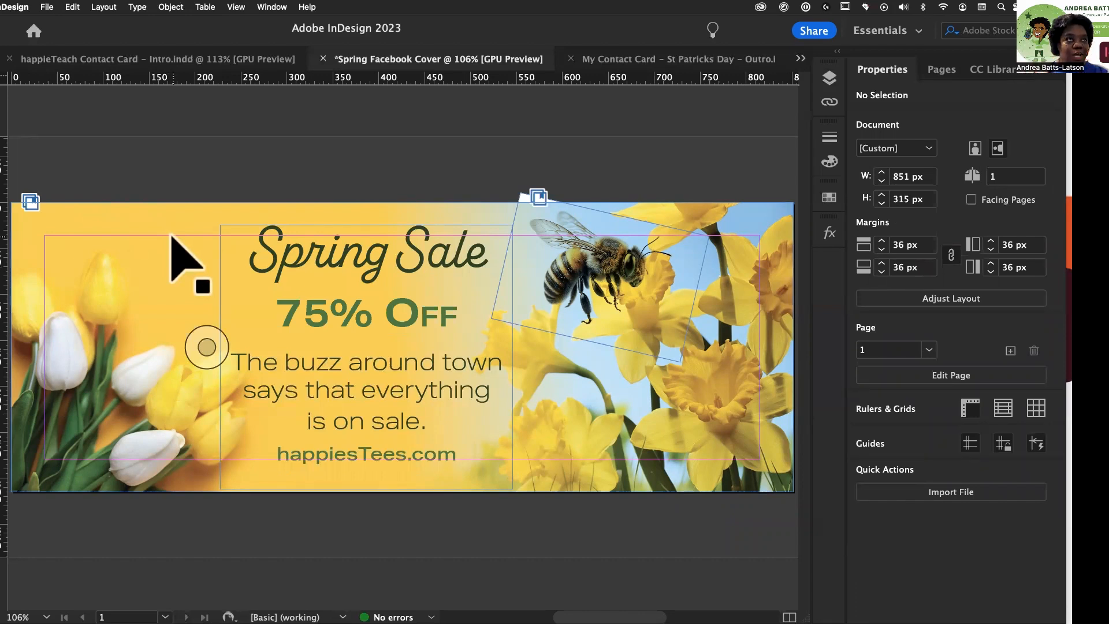
key(w)
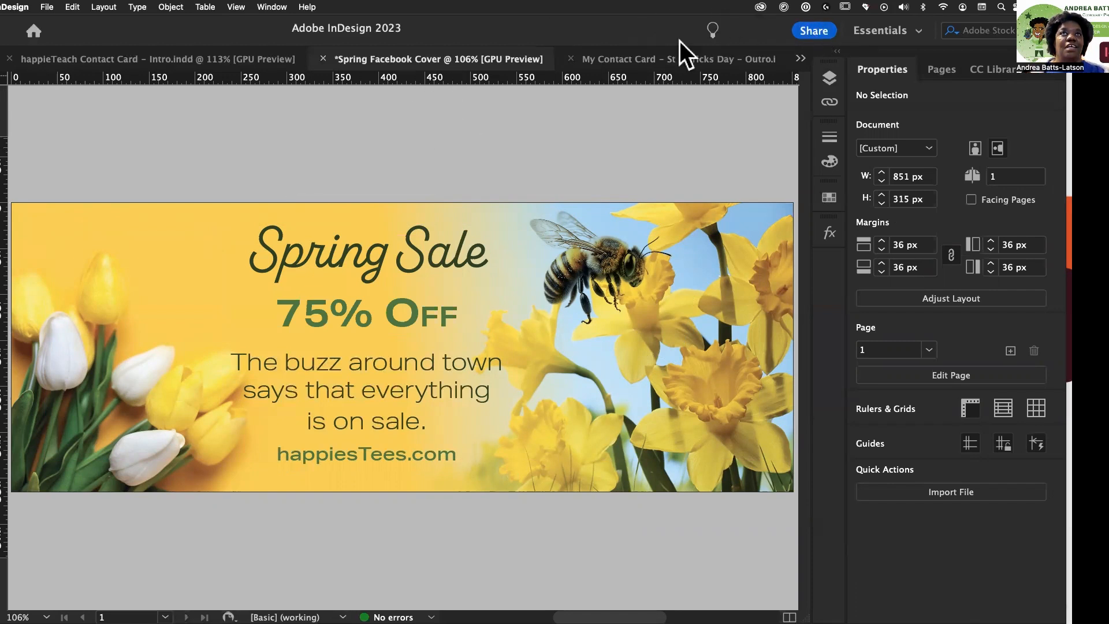
Save the document as Spring Facebook Cover in the InDesign 2023 document format
click(46, 7)
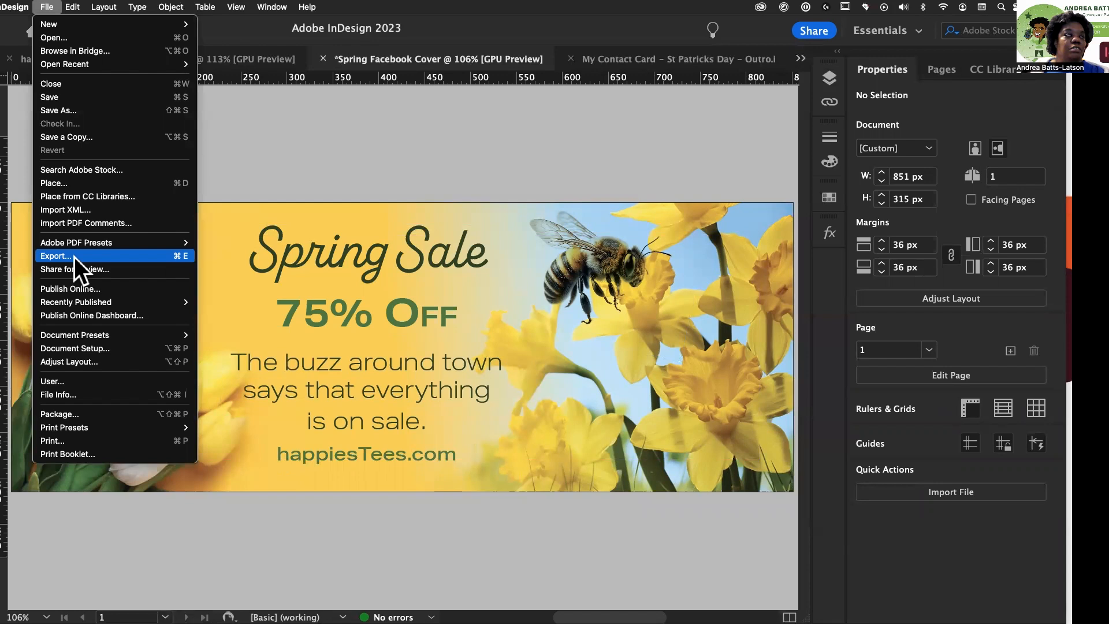
click(73, 112)
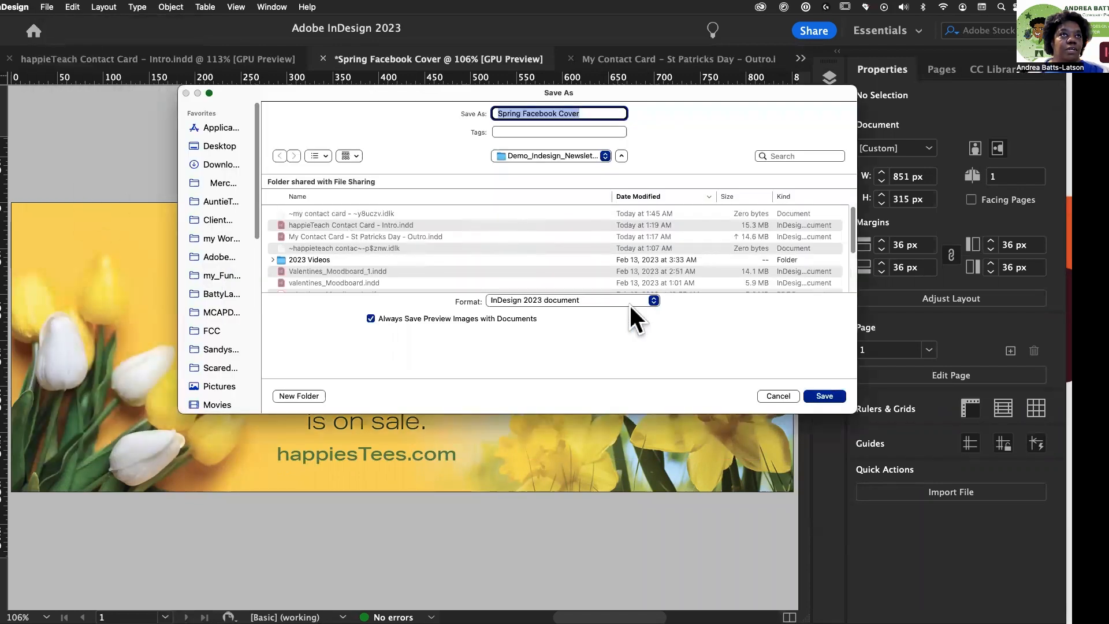
click(652, 296)
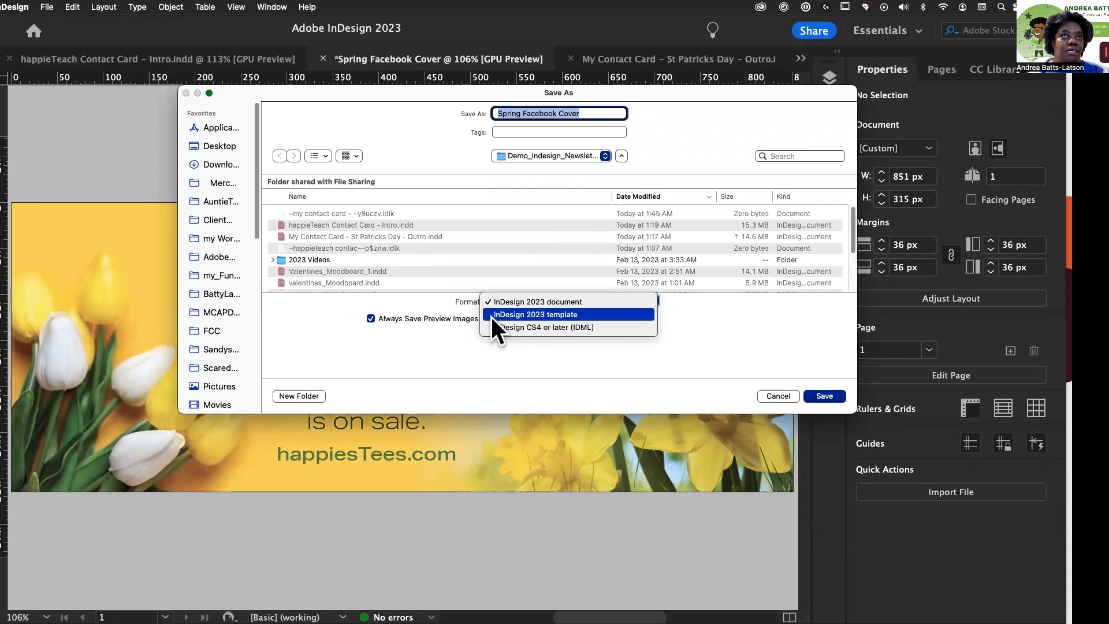
click(504, 327)
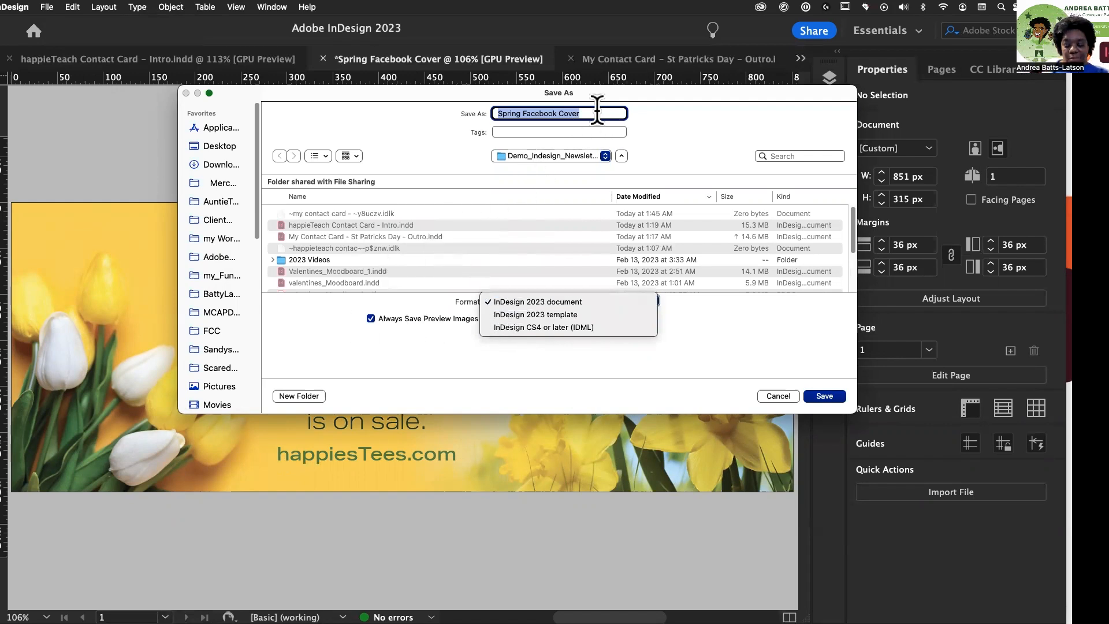
click(552, 299)
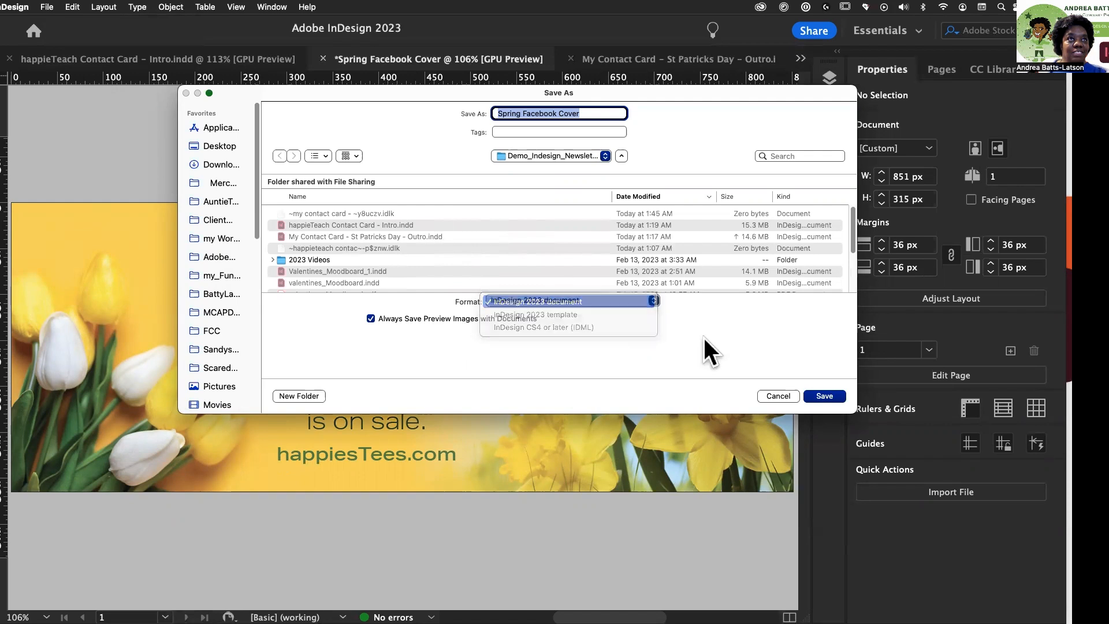
click(820, 395)
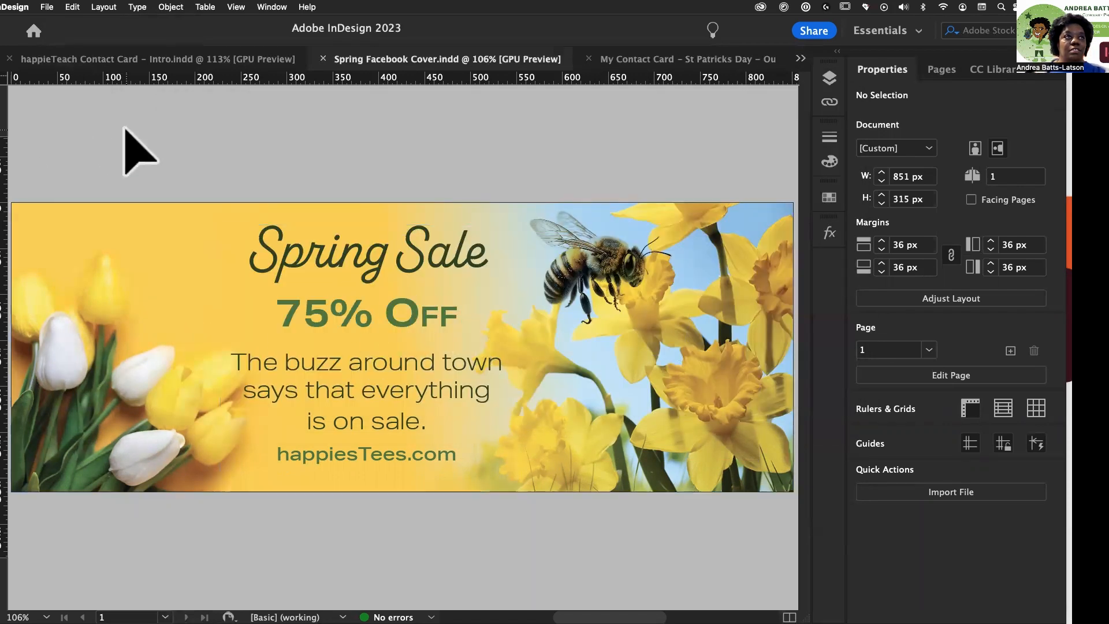
Start an export of the cover under the name Spring Facebook Cover, with JPEG as the format, and continue to the JPEG options
click(46, 6)
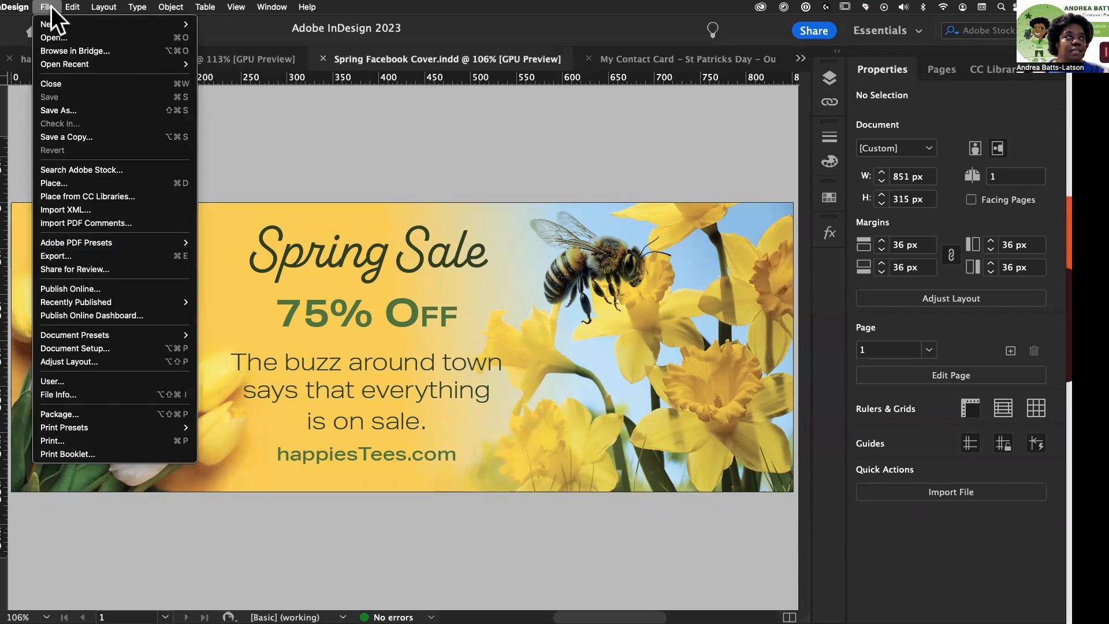
click(49, 255)
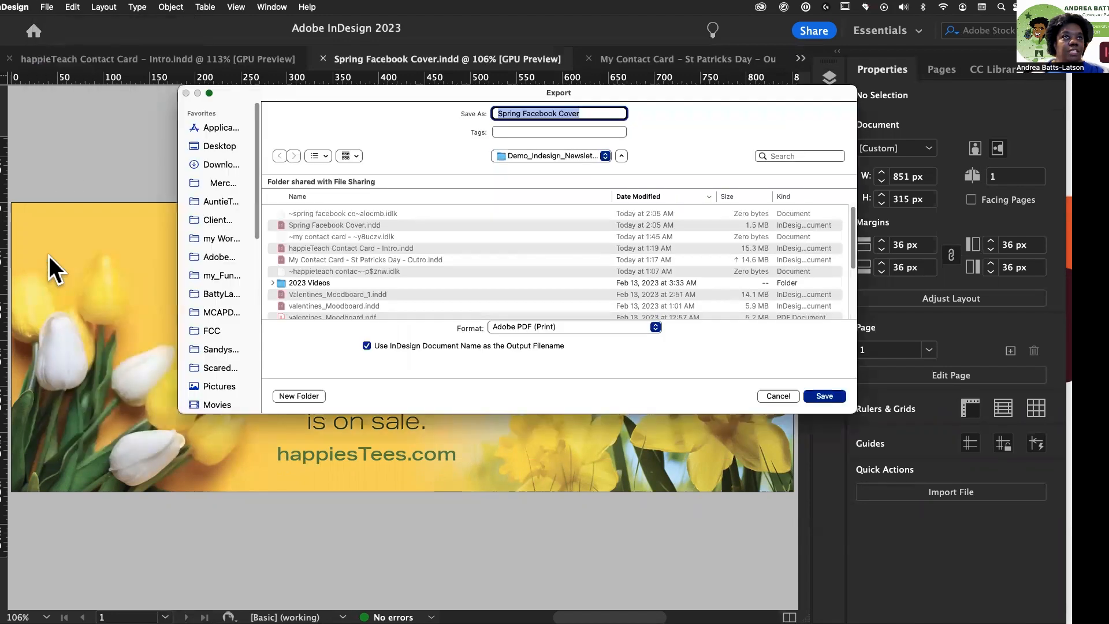
click(654, 327)
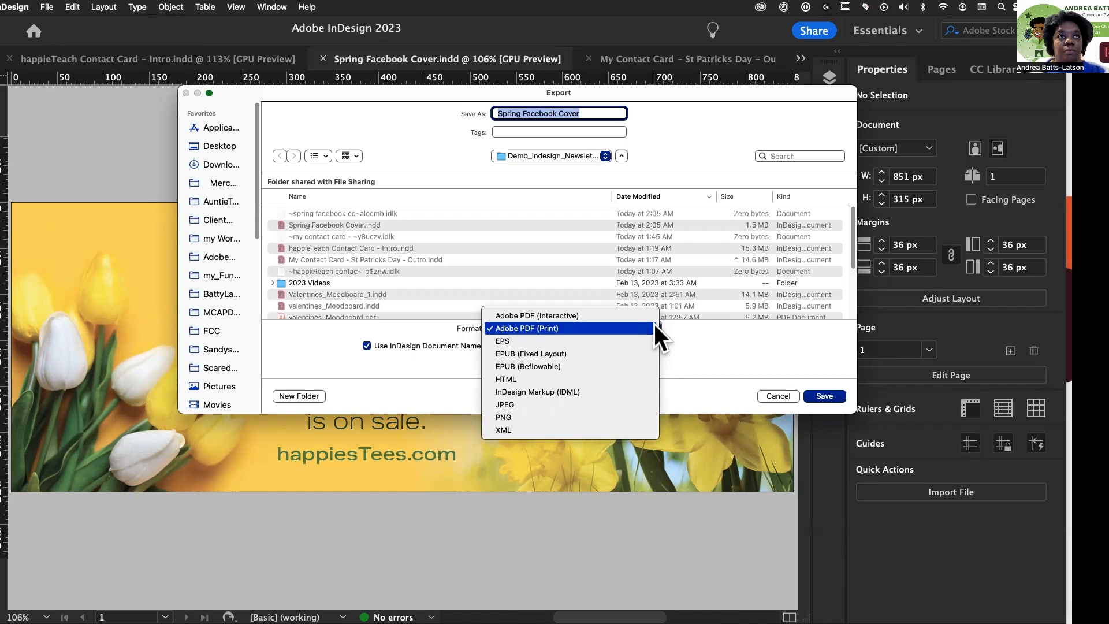
click(573, 405)
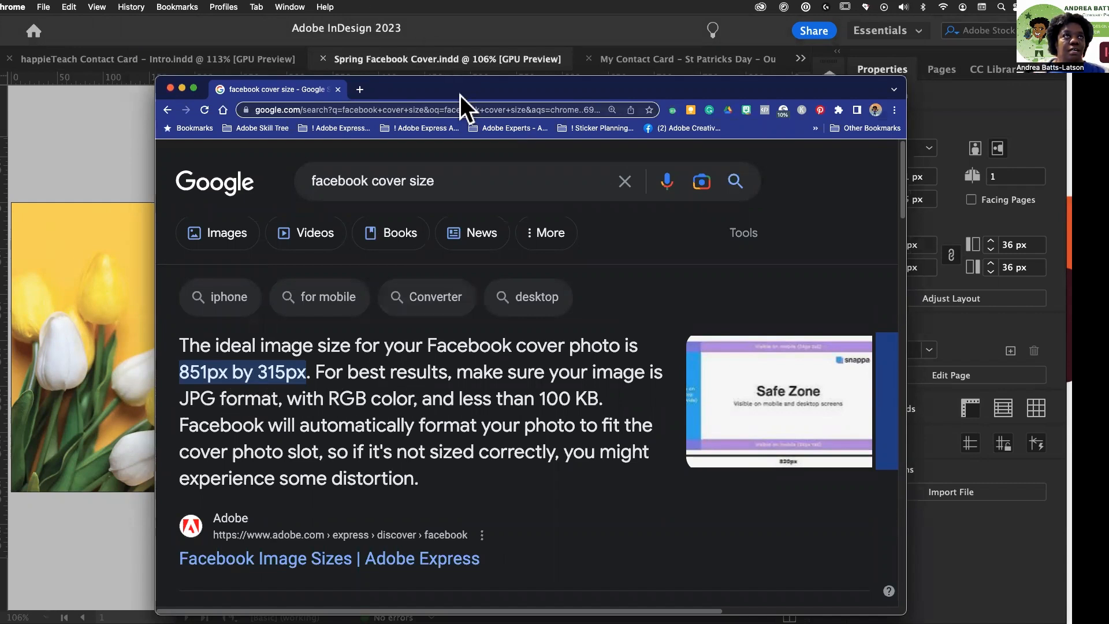
drag(458, 93, 1108, 134)
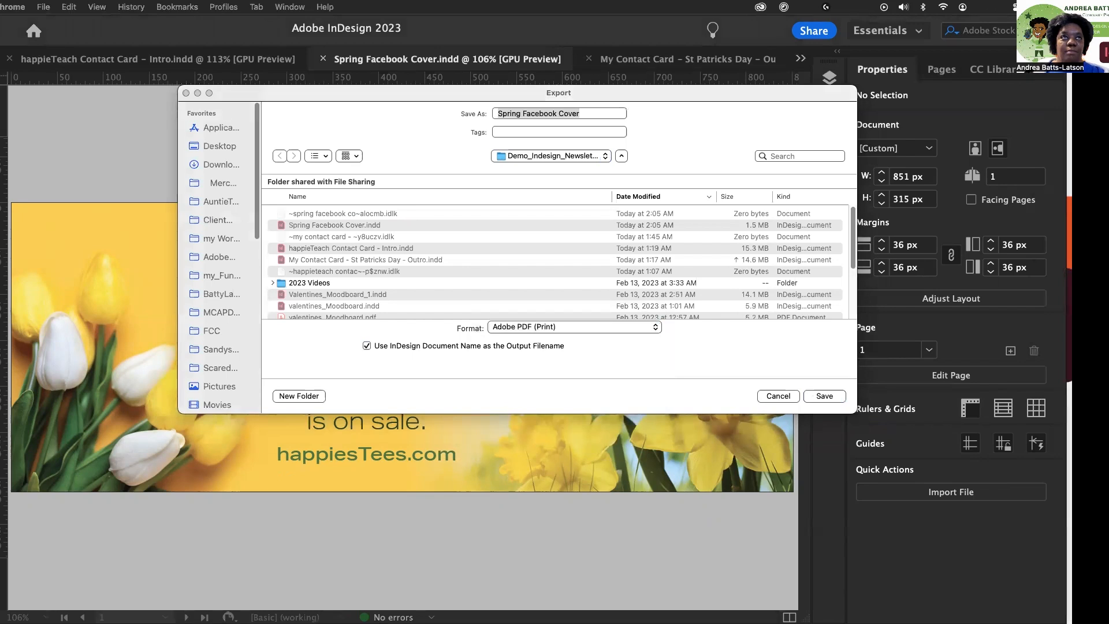
click(539, 327)
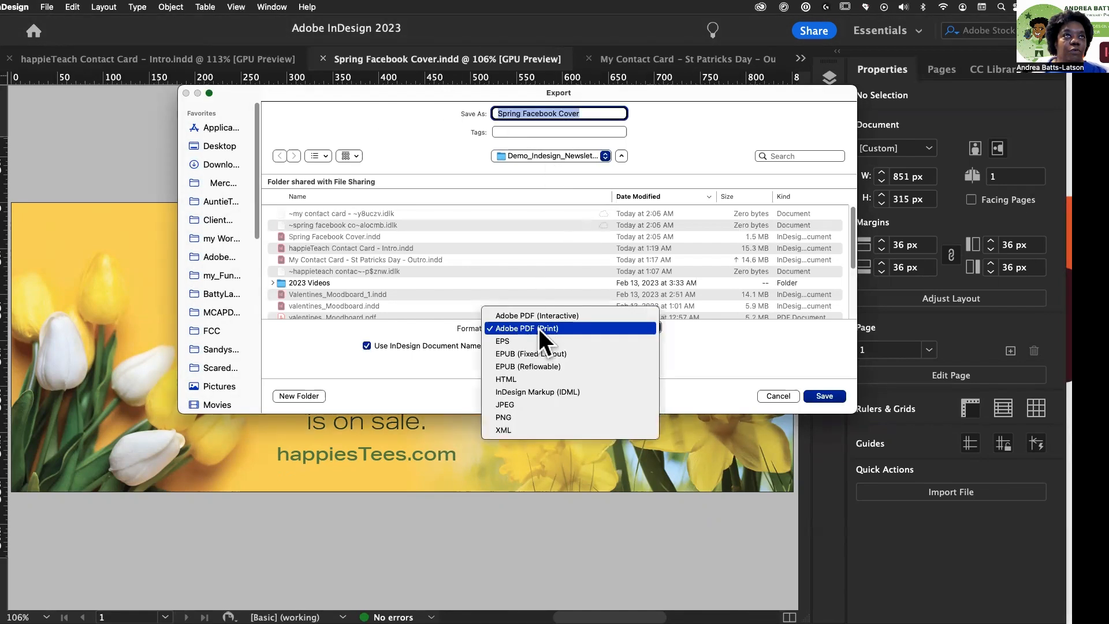
click(504, 404)
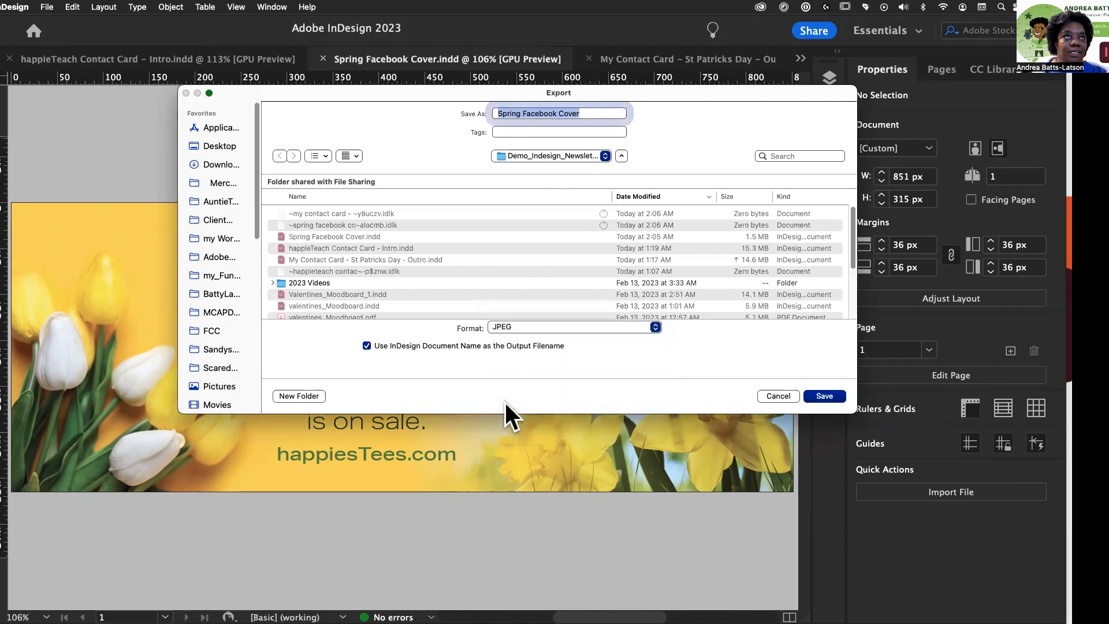
click(831, 394)
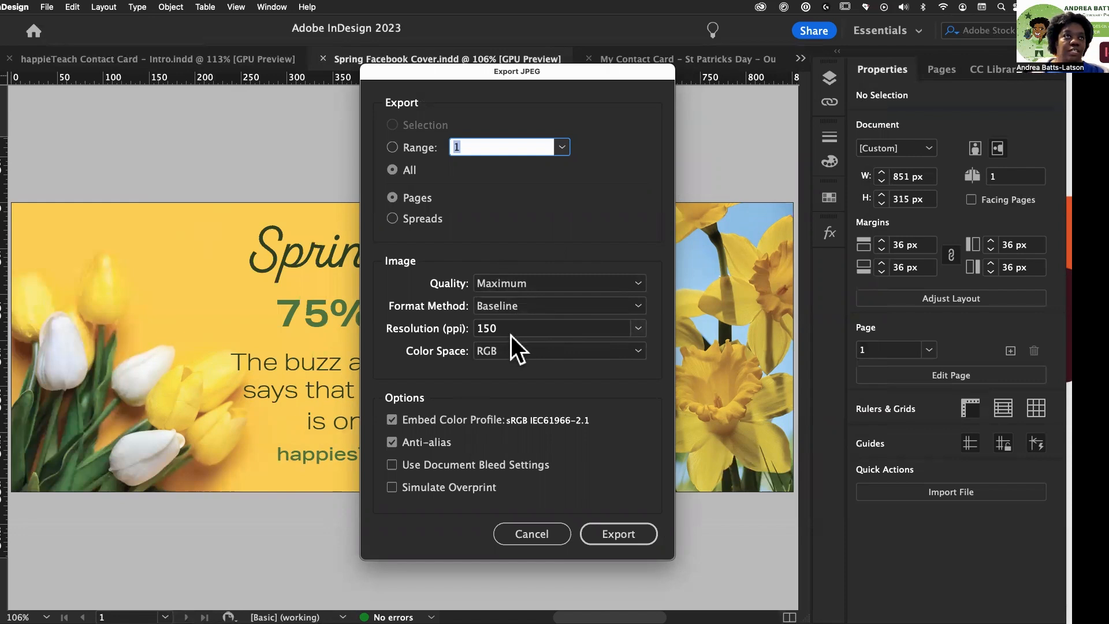
Export all pages as JPEG at Maximum quality, 150 ppi and RGB, and switch to the St Patricks Day Outro contact card document
click(635, 327)
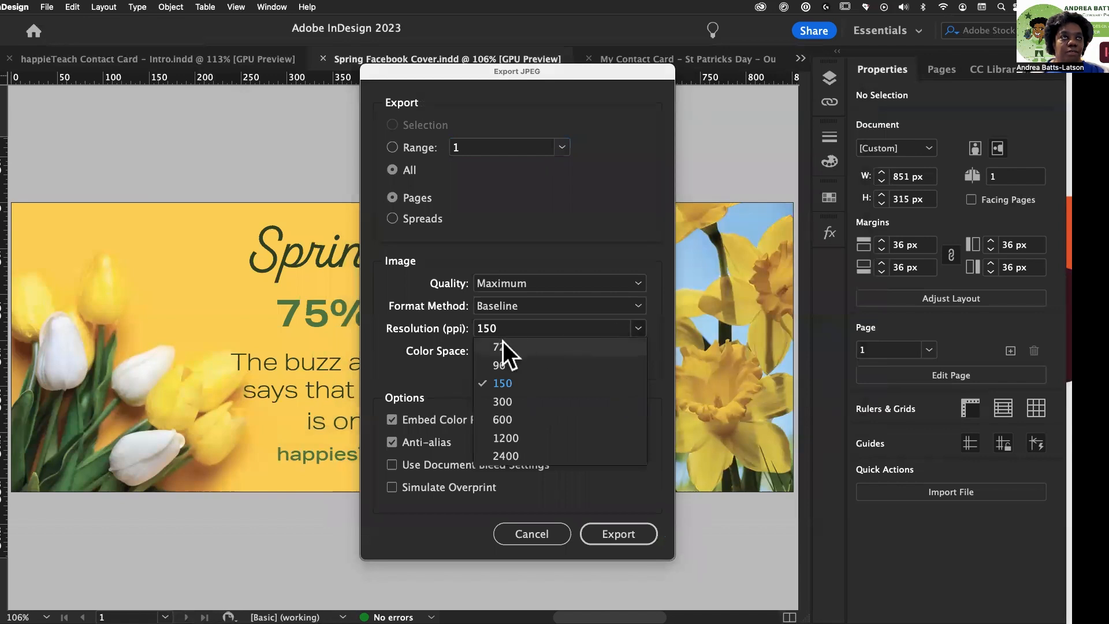
click(632, 326)
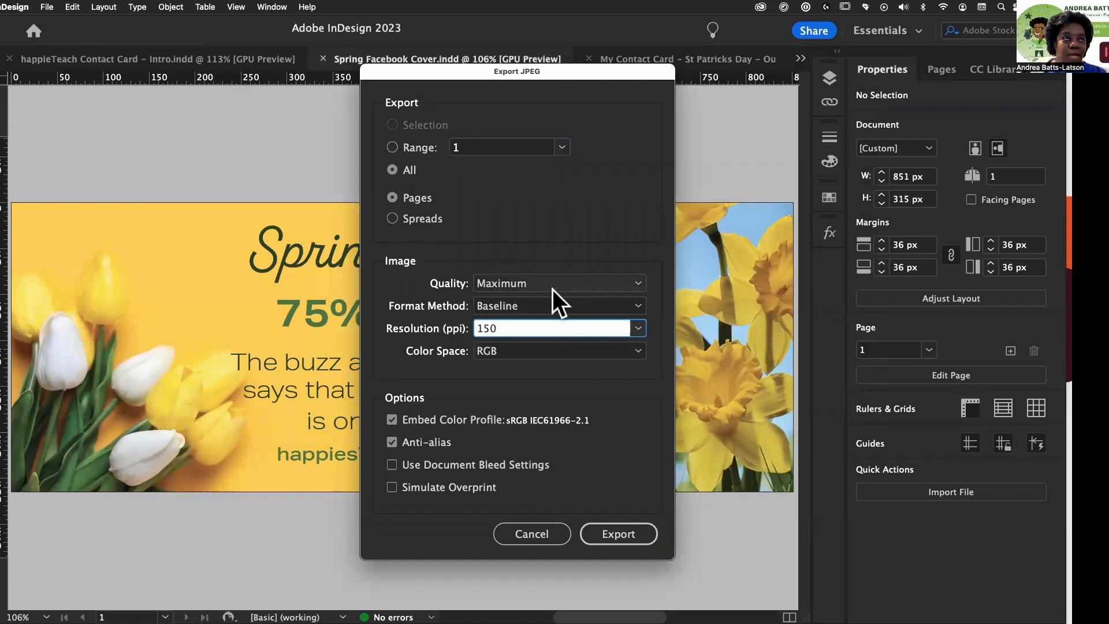
click(620, 536)
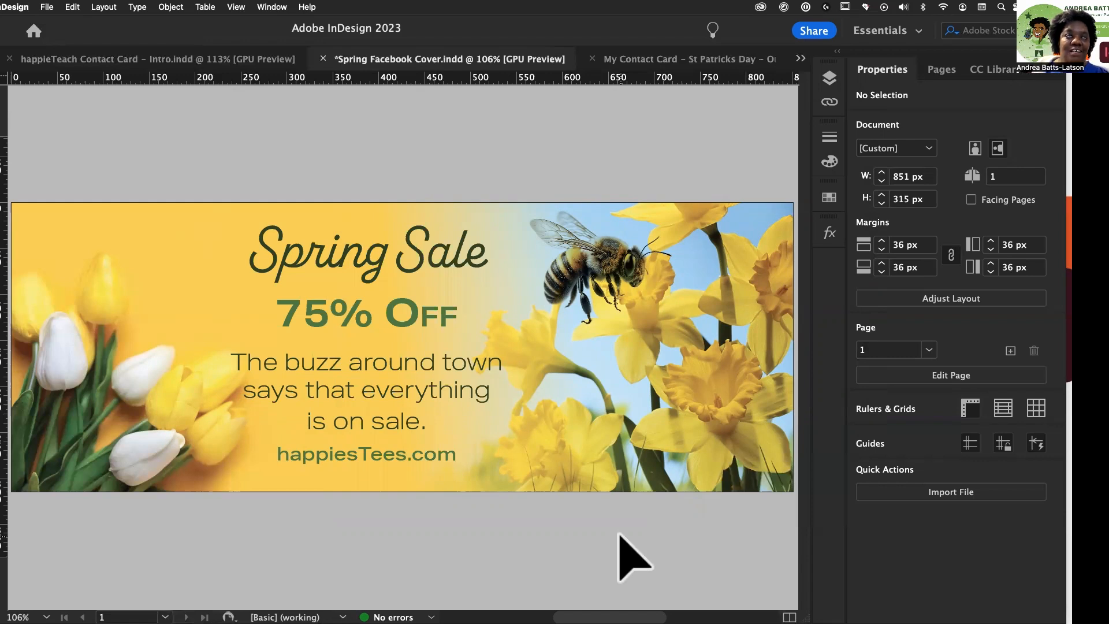
click(649, 57)
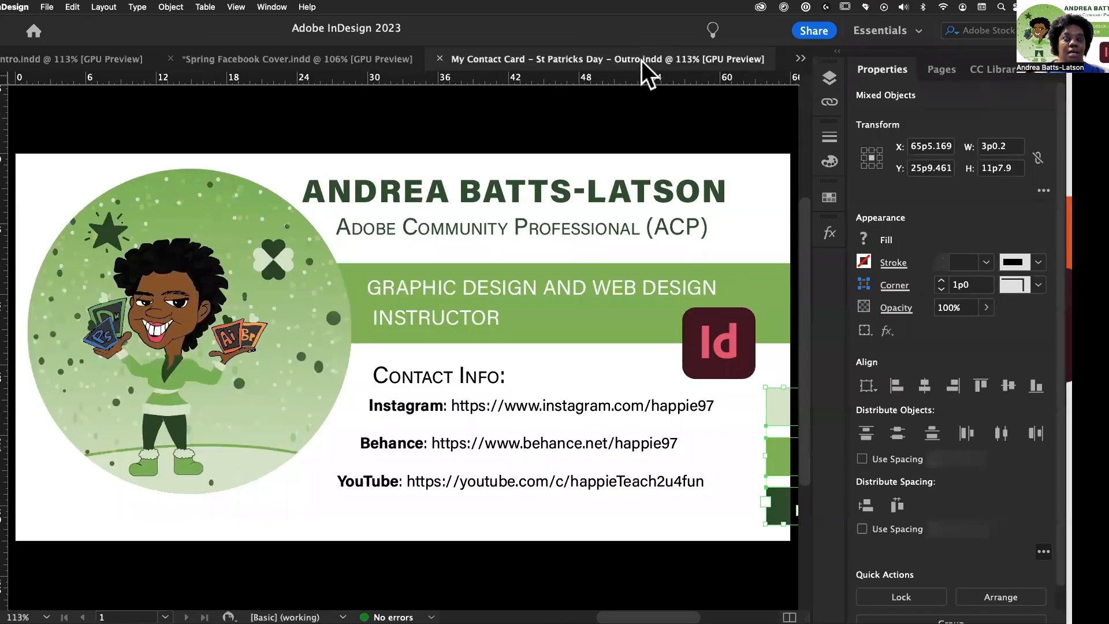